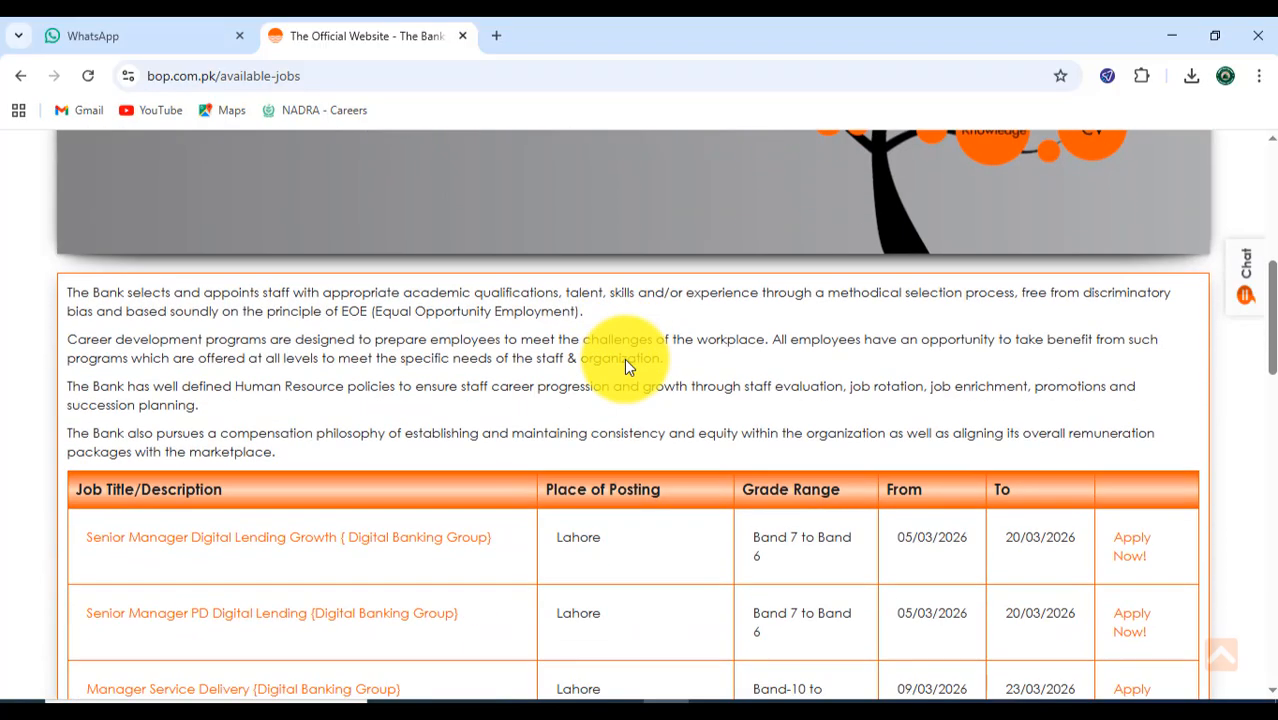
pyautogui.scroll(-4, 627, 361)
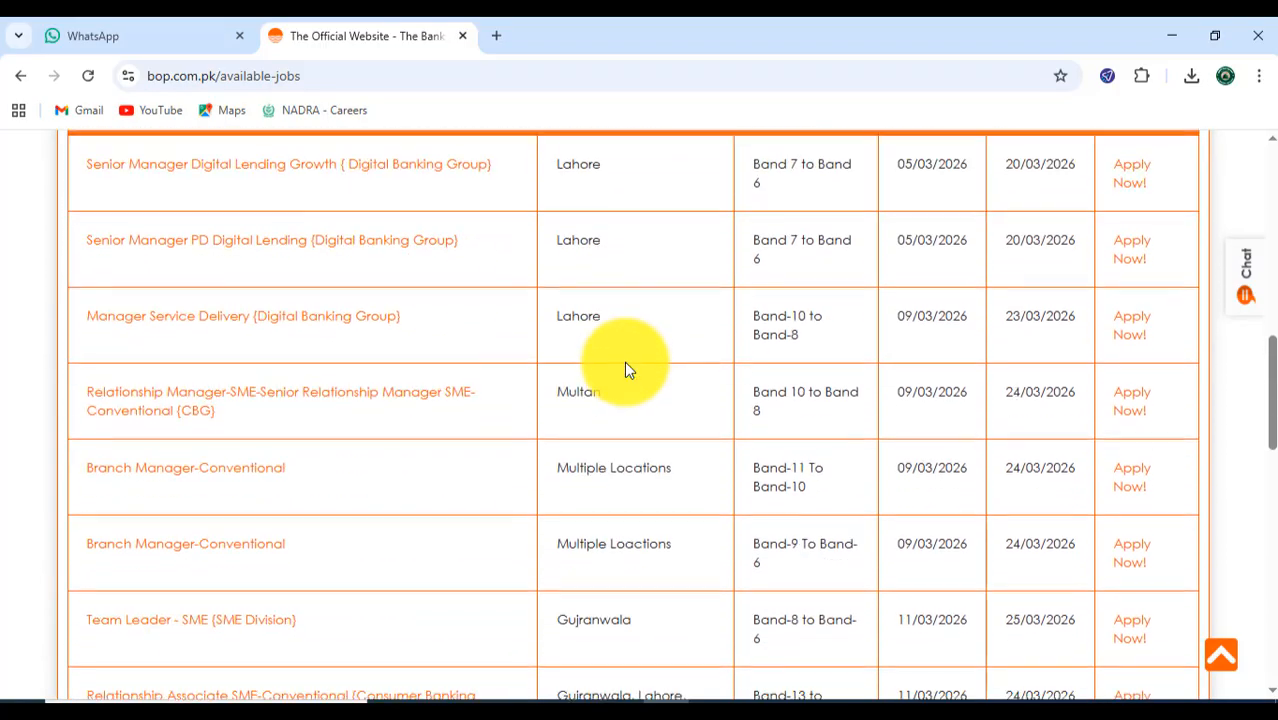
# - Search Google for "bop careers" in a new tab, and close the results tab
pyautogui.scroll(9, 624, 361)
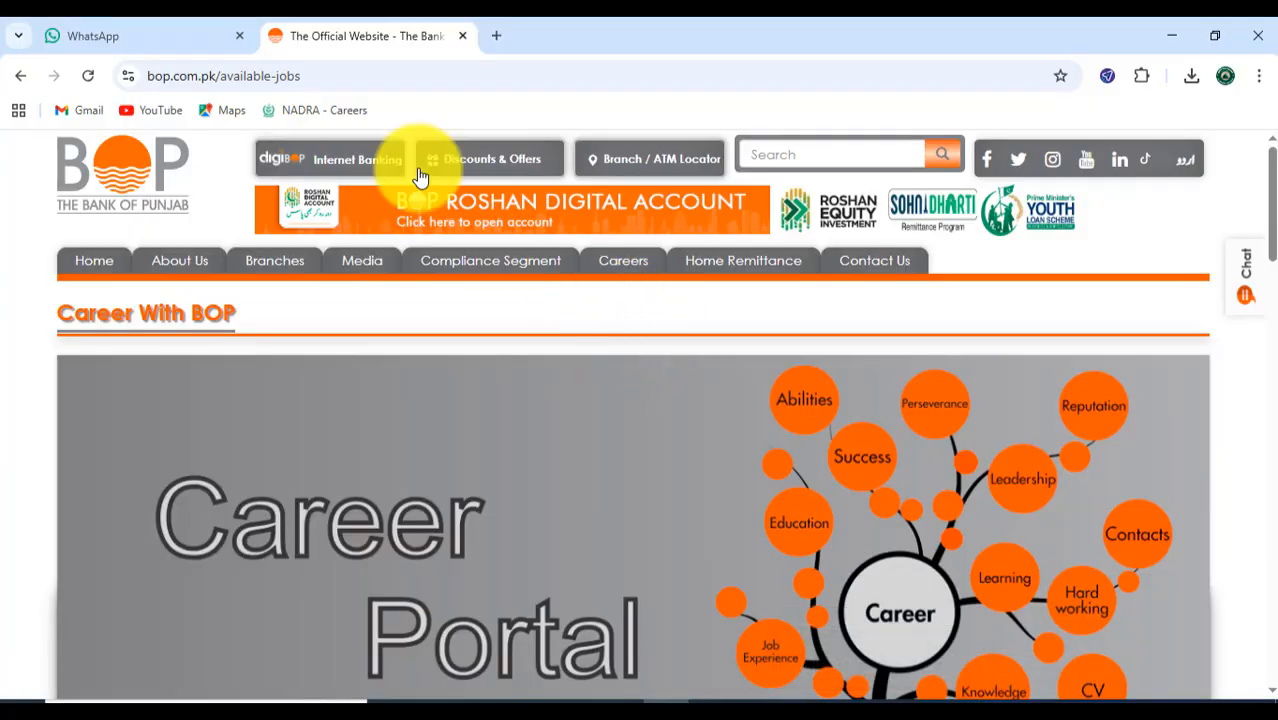
pyautogui.click(502, 35)
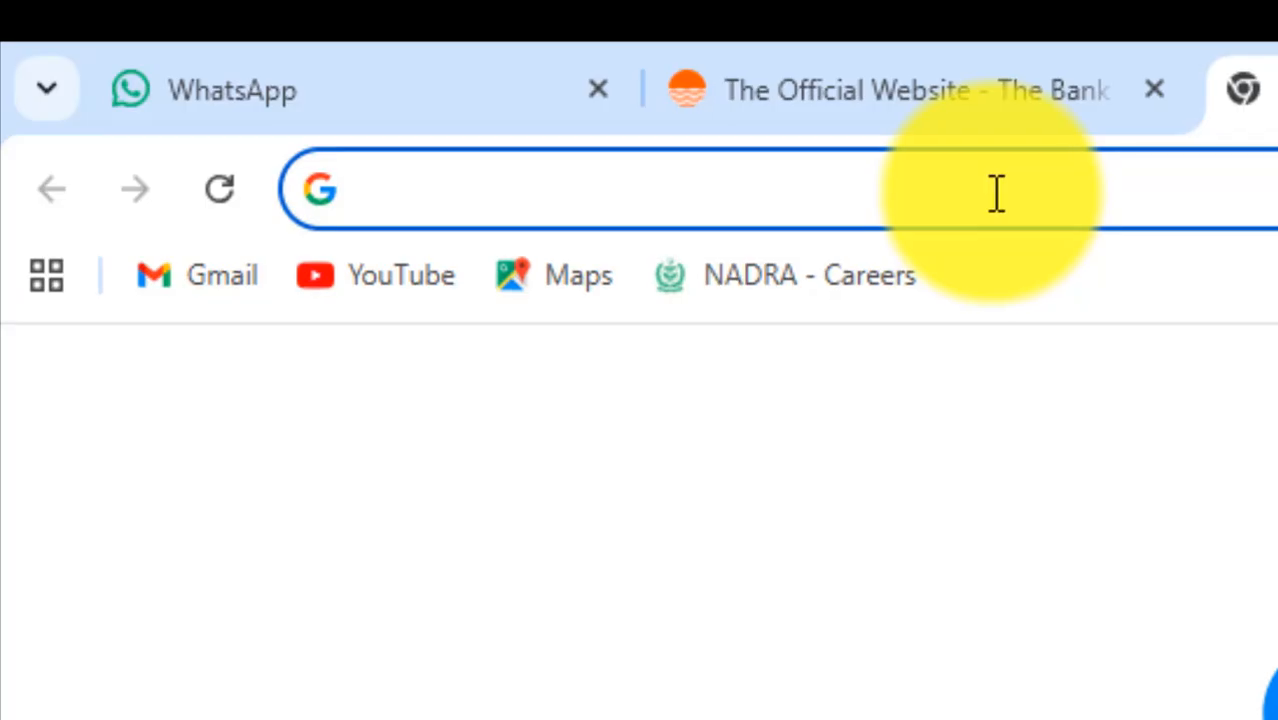
pyautogui.write('bop car')
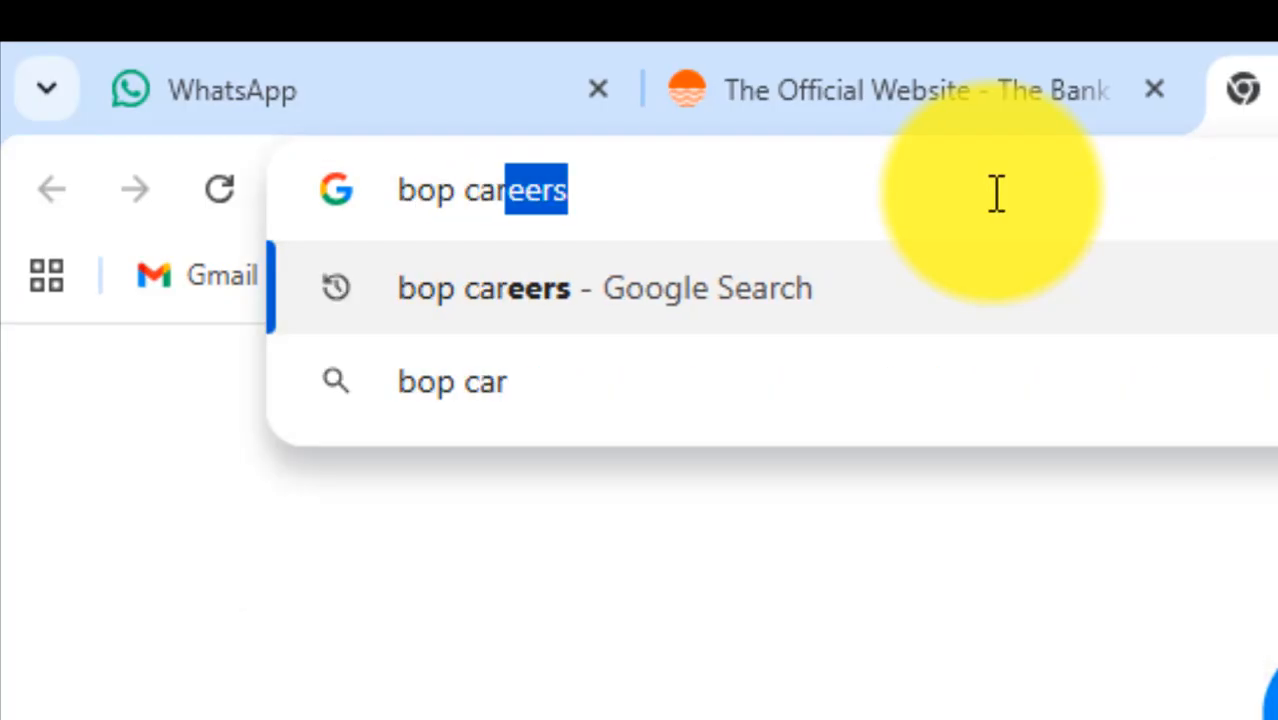
pyautogui.write('eers')
pyautogui.press('Return')
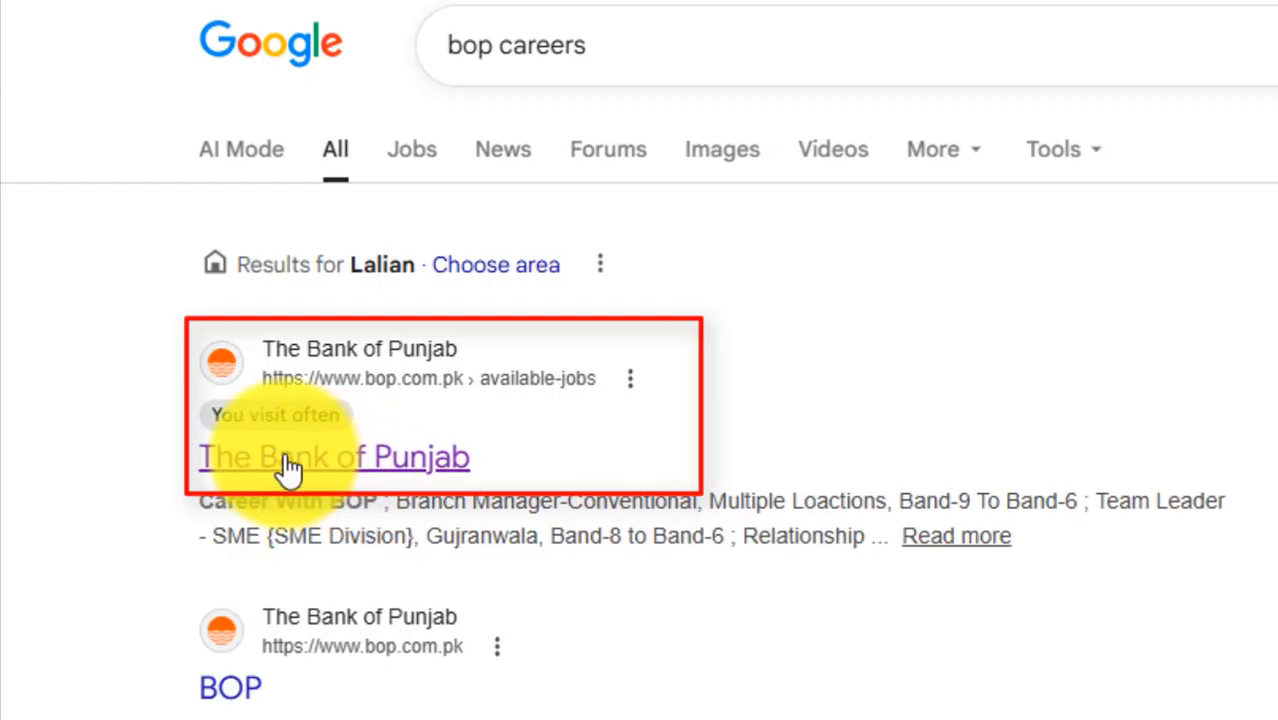
pyautogui.click(685, 37)
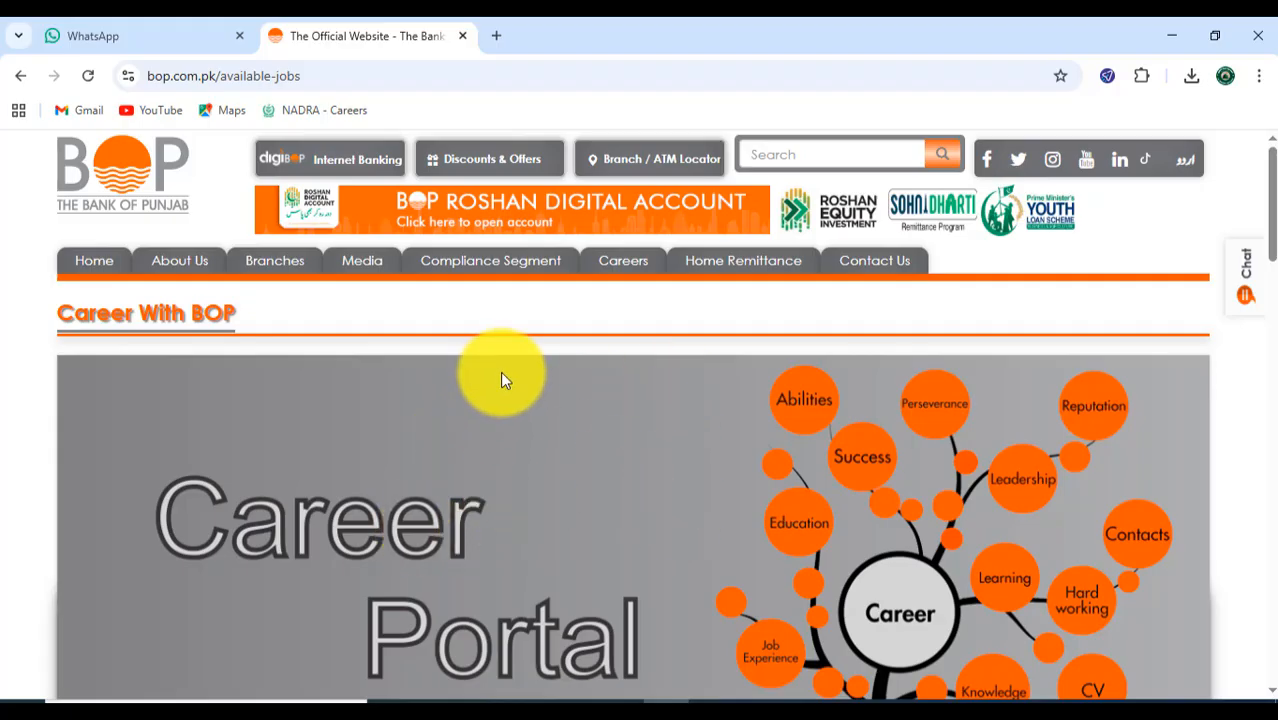
# - Open the application form for the Relationship Associate SME-Conventional {Consumer Banking Group} vacancy at its Personal Information section
pyautogui.scroll(-10, 507, 392)
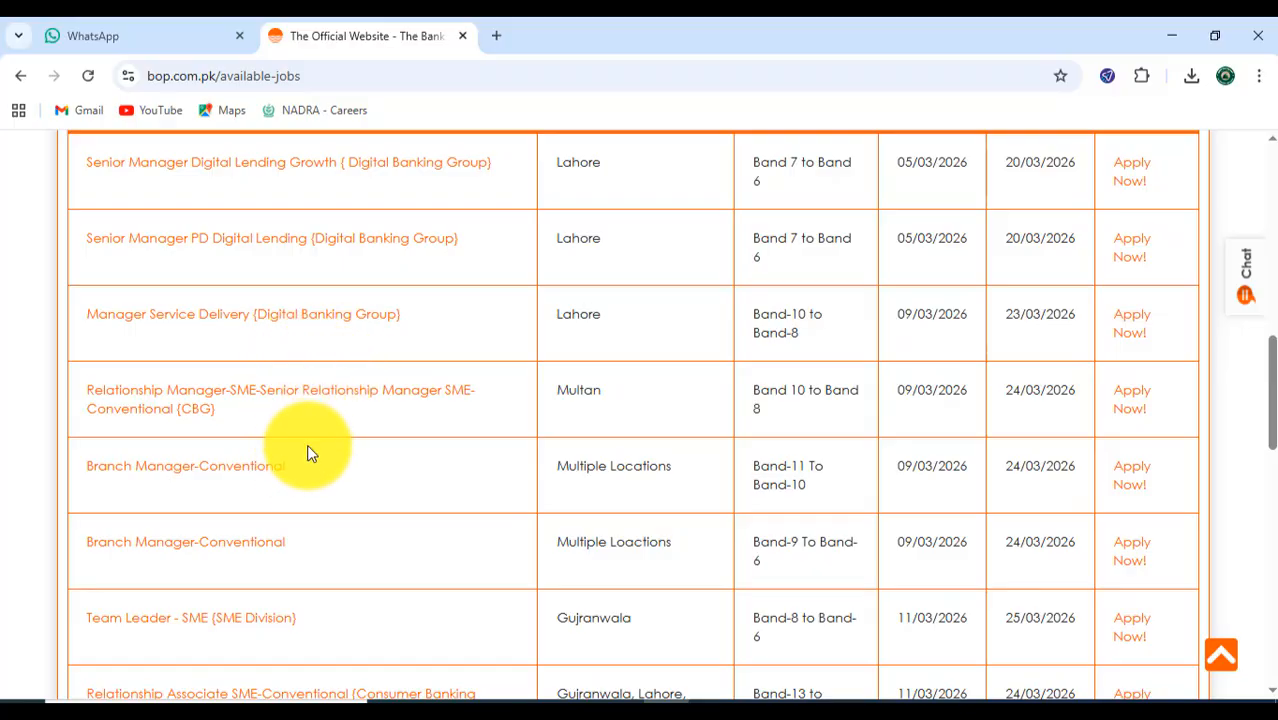
pyautogui.scroll(-2, 305, 450)
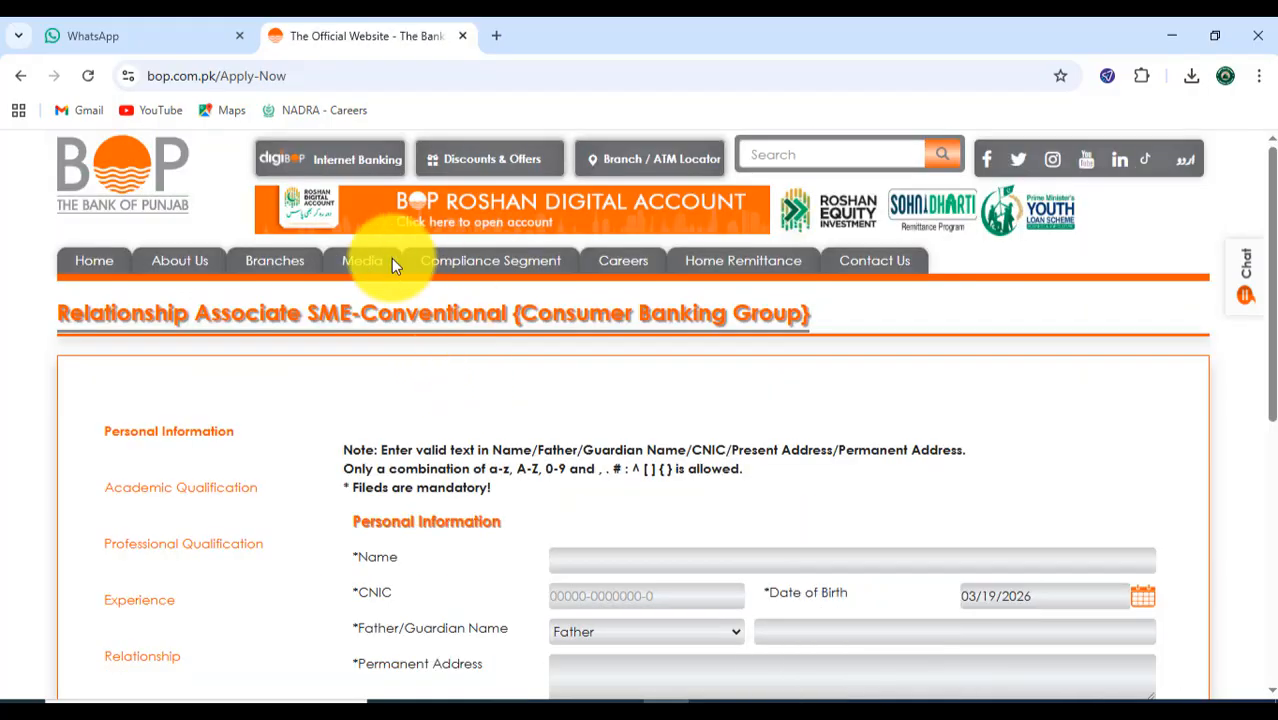
pyautogui.scroll(-4, 474, 437)
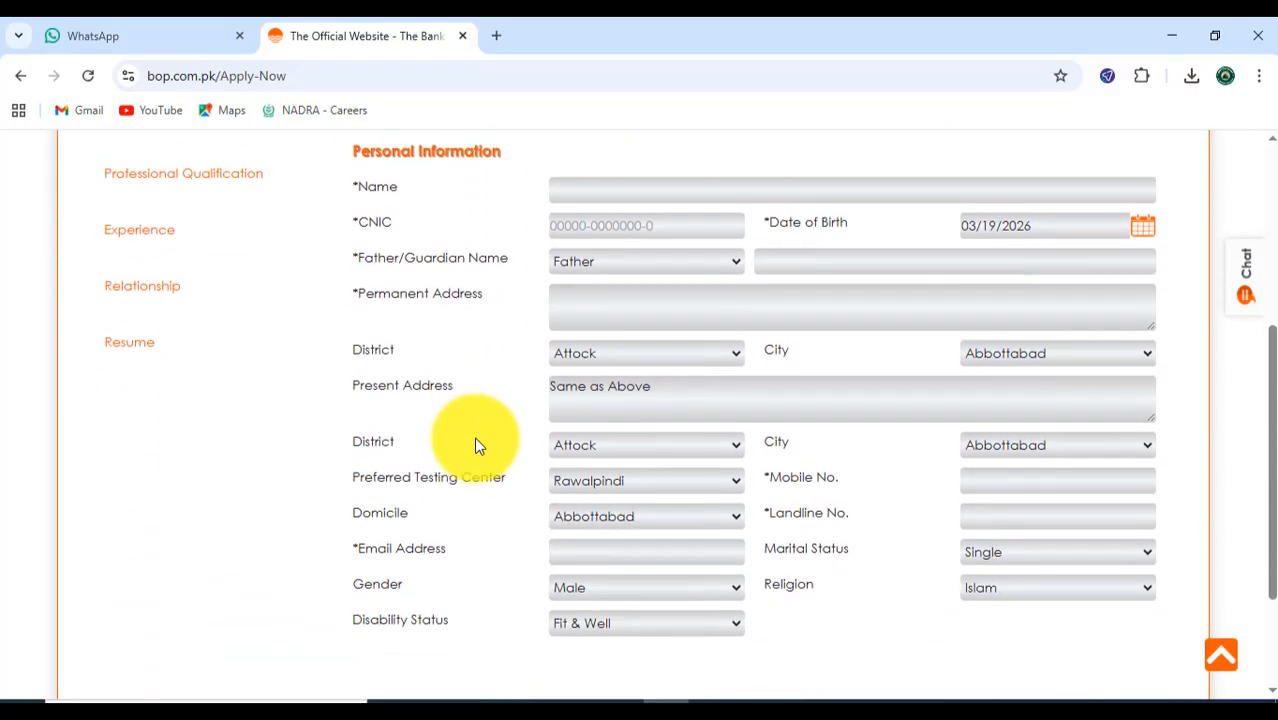
pyautogui.moveTo(1274, 399); pyautogui.dragTo(1274, 405)
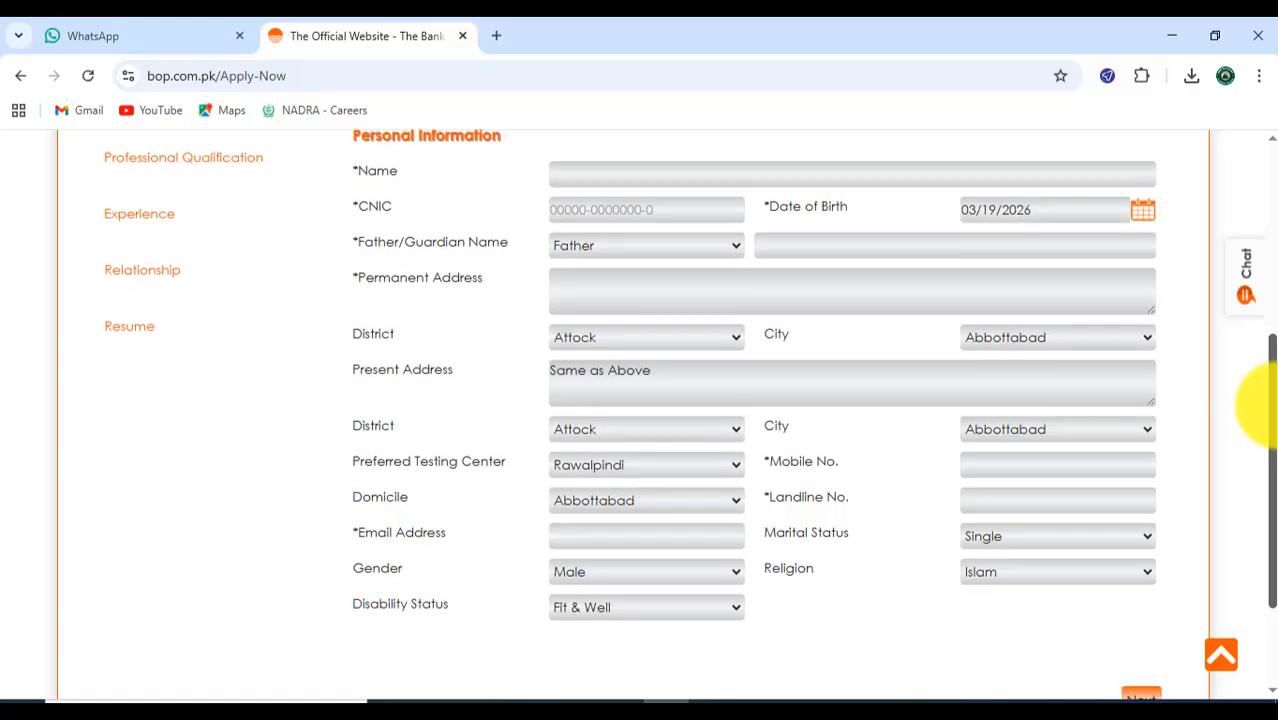
# - Outline the Name, CNIC, Date of Birth calendar and Father/Guardian Name fields with rectangle annotations
pyautogui.press('F9')
pyautogui.press('F9')
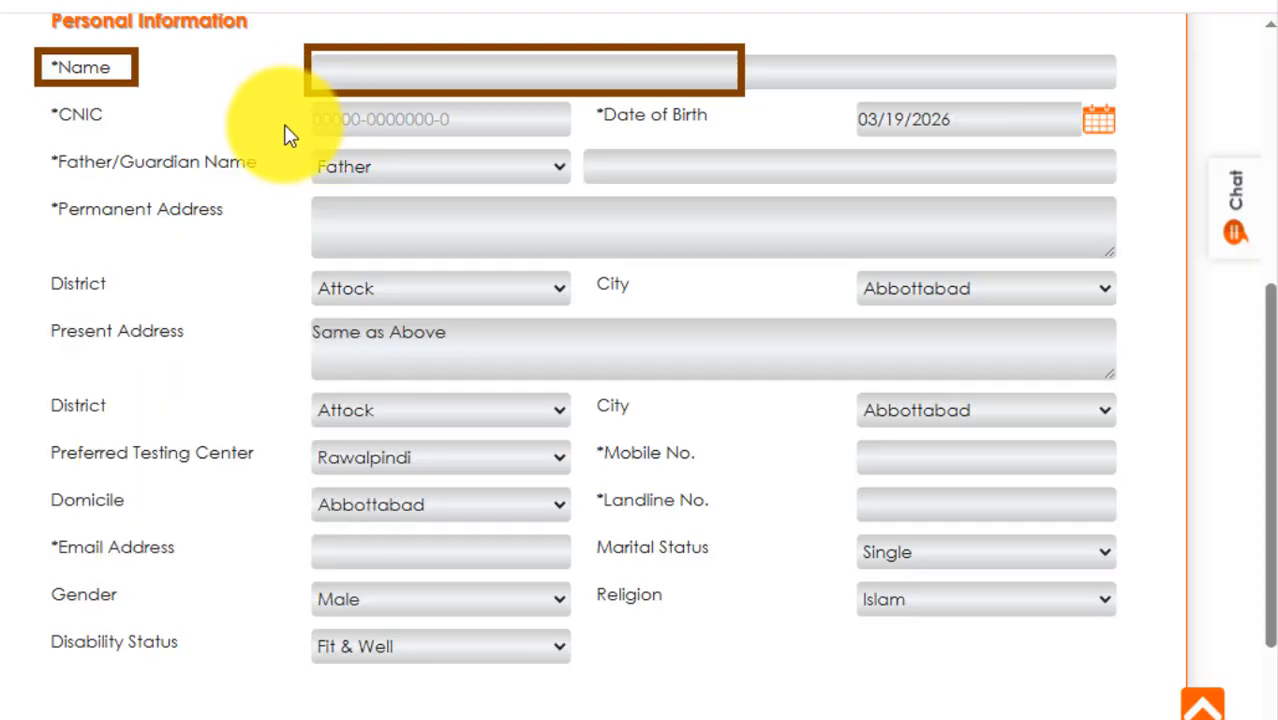
pyautogui.moveTo(312, 104)
pyautogui.mouseDown()
pyautogui.moveTo(331, 125)
pyautogui.moveTo(473, 148)
pyautogui.moveTo(580, 143)
pyautogui.mouseUp()
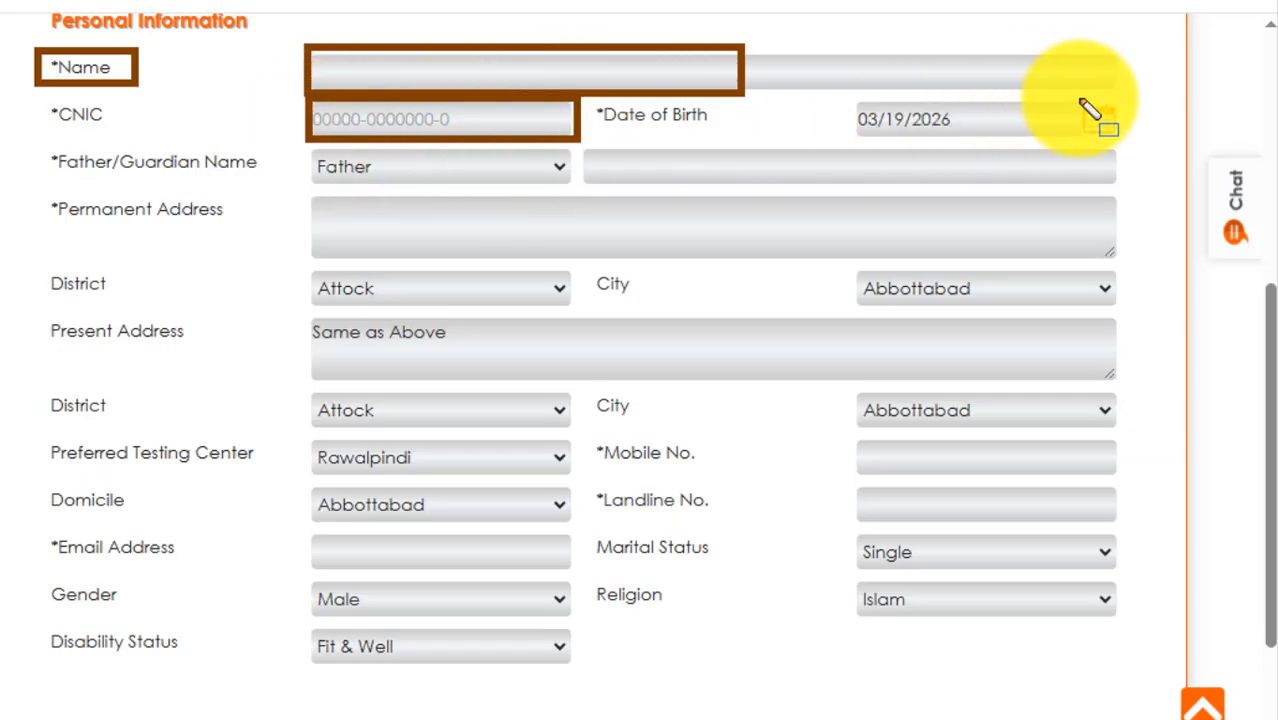
pyautogui.moveTo(1078, 97); pyautogui.dragTo(1127, 145)
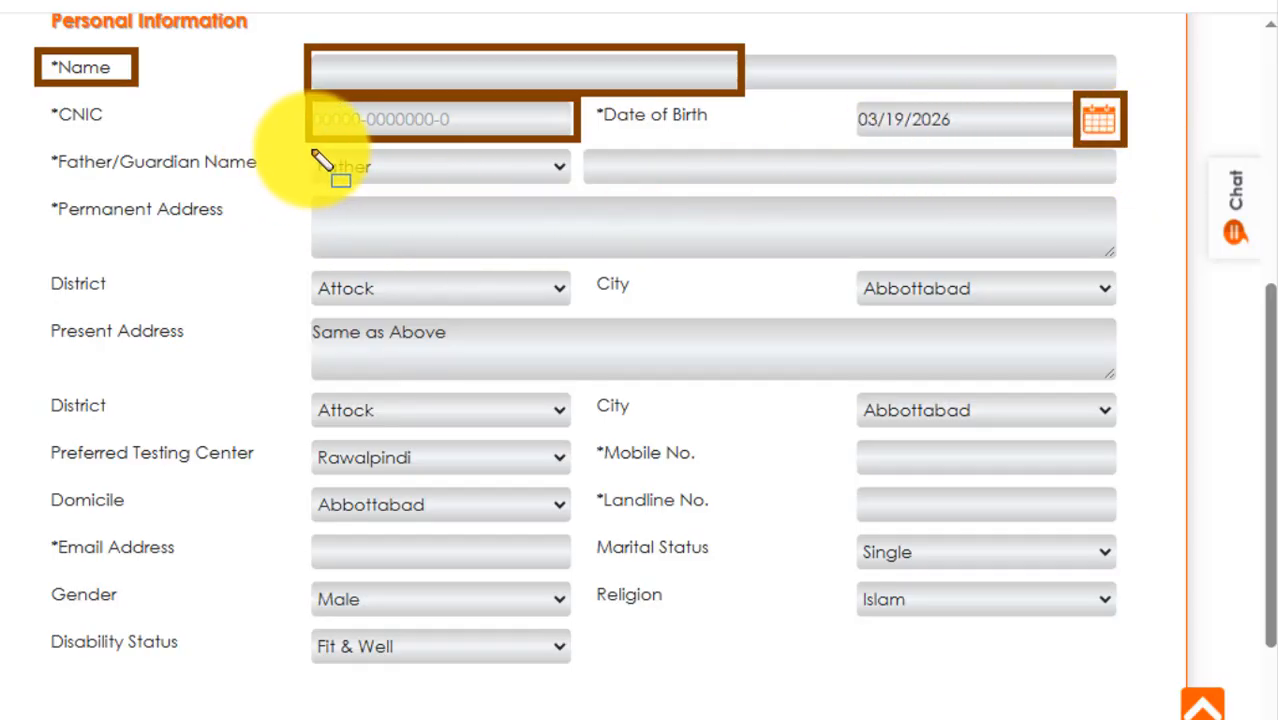
pyautogui.moveTo(315, 155)
pyautogui.mouseDown()
pyautogui.moveTo(615, 185)
pyautogui.moveTo(905, 185)
pyautogui.mouseUp()
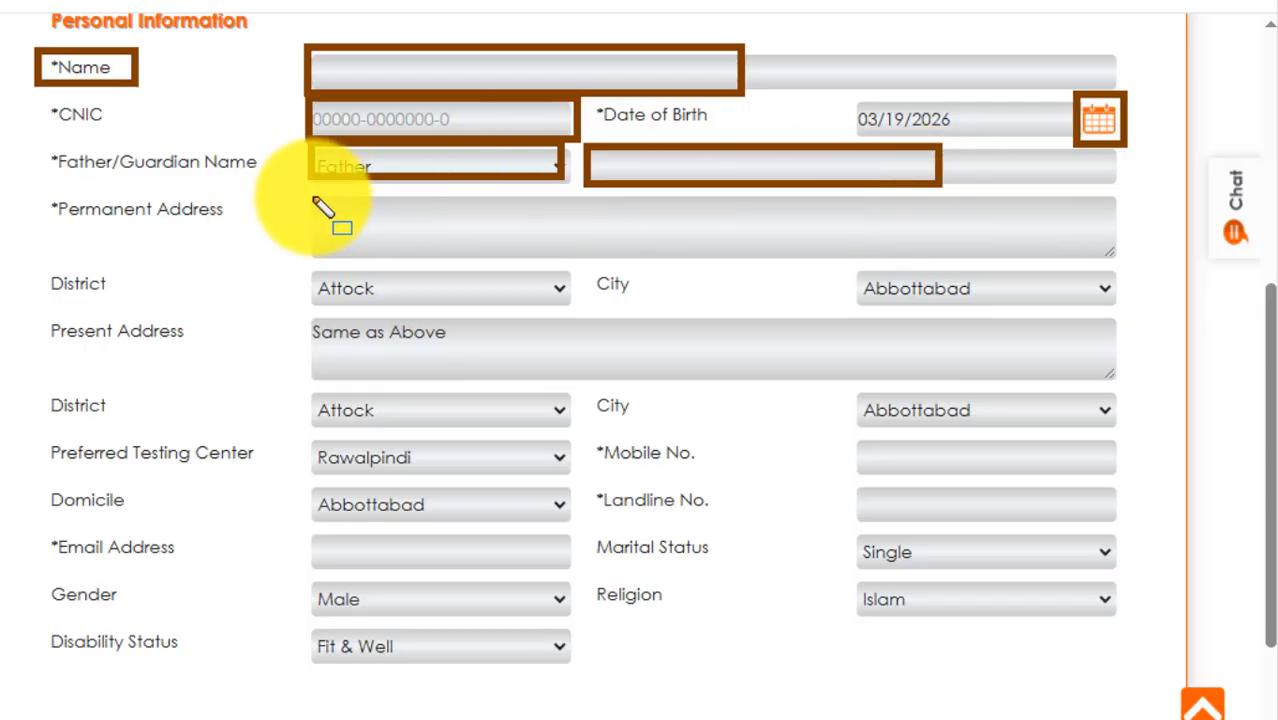
# - Outline the Permanent Address with its District and City, and the Present Address with its District, using rectangle annotations
pyautogui.moveTo(312, 196)
pyautogui.mouseDown()
pyautogui.moveTo(340, 252)
pyautogui.moveTo(897, 268)
pyautogui.mouseUp()
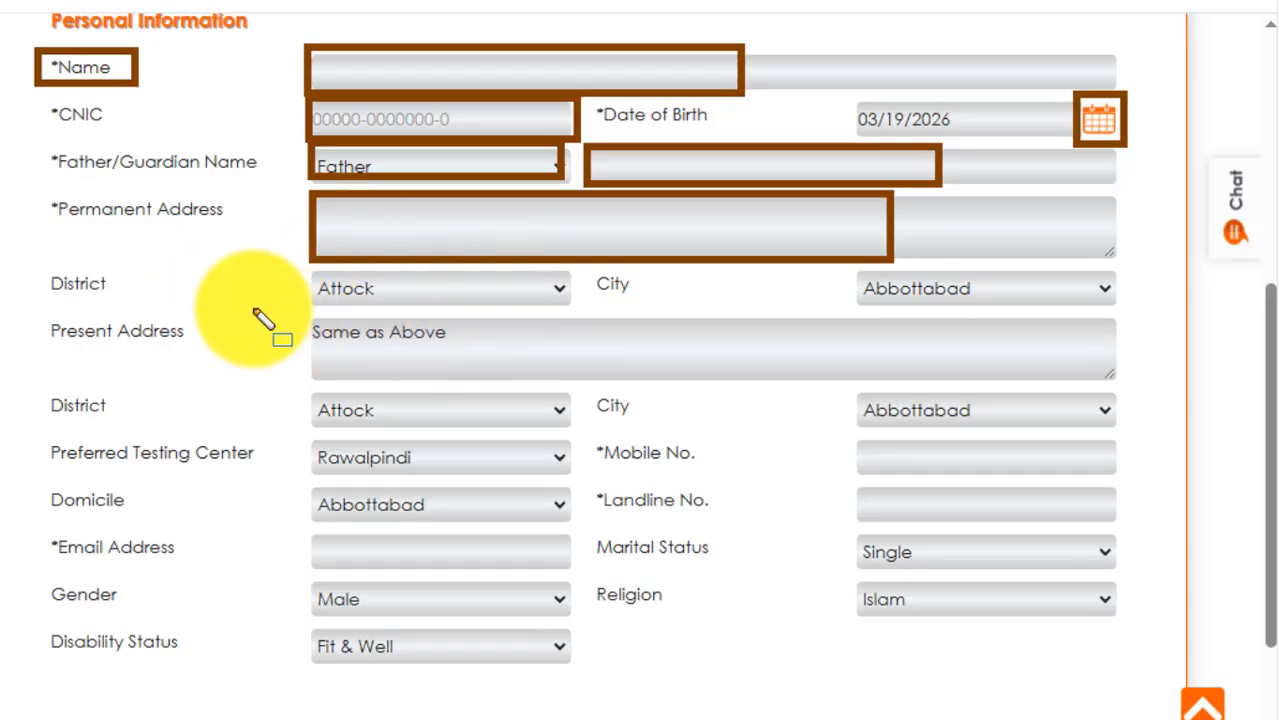
pyautogui.moveTo(308, 266)
pyautogui.mouseDown()
pyautogui.moveTo(322, 282)
pyautogui.moveTo(574, 307)
pyautogui.mouseUp()
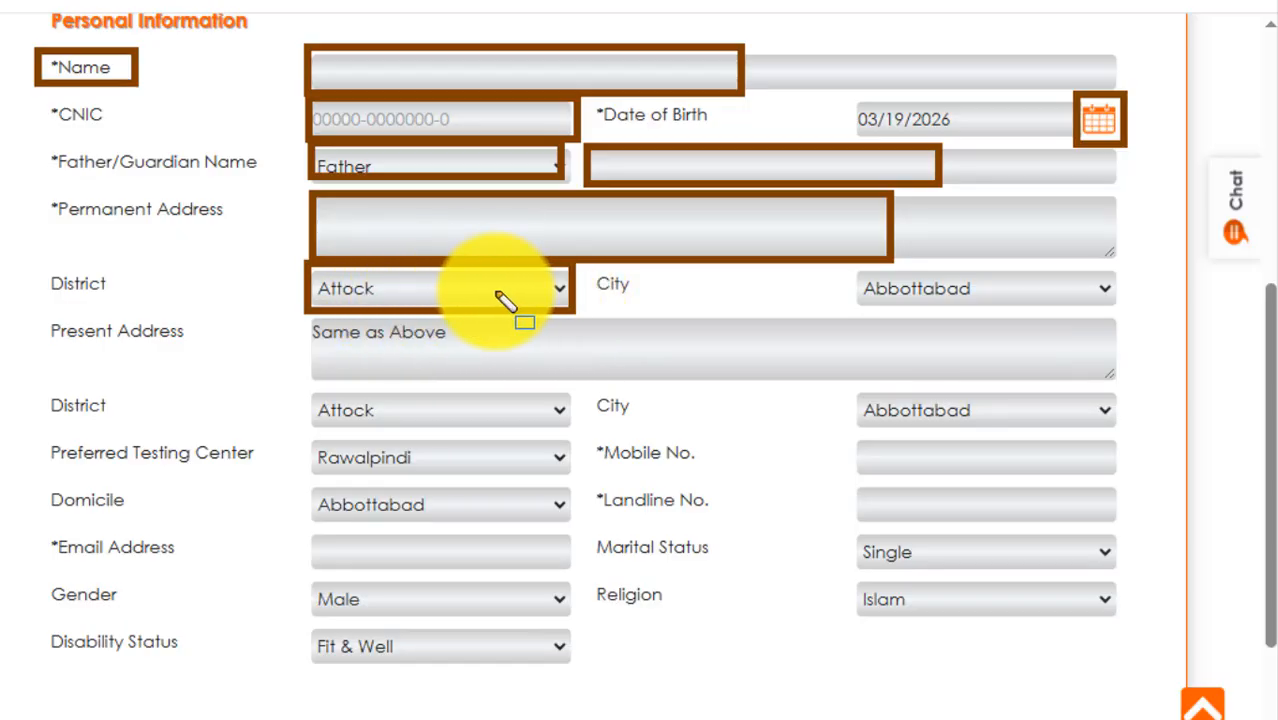
pyautogui.moveTo(858, 267)
pyautogui.mouseDown()
pyautogui.moveTo(896, 305)
pyautogui.moveTo(1123, 316)
pyautogui.mouseUp()
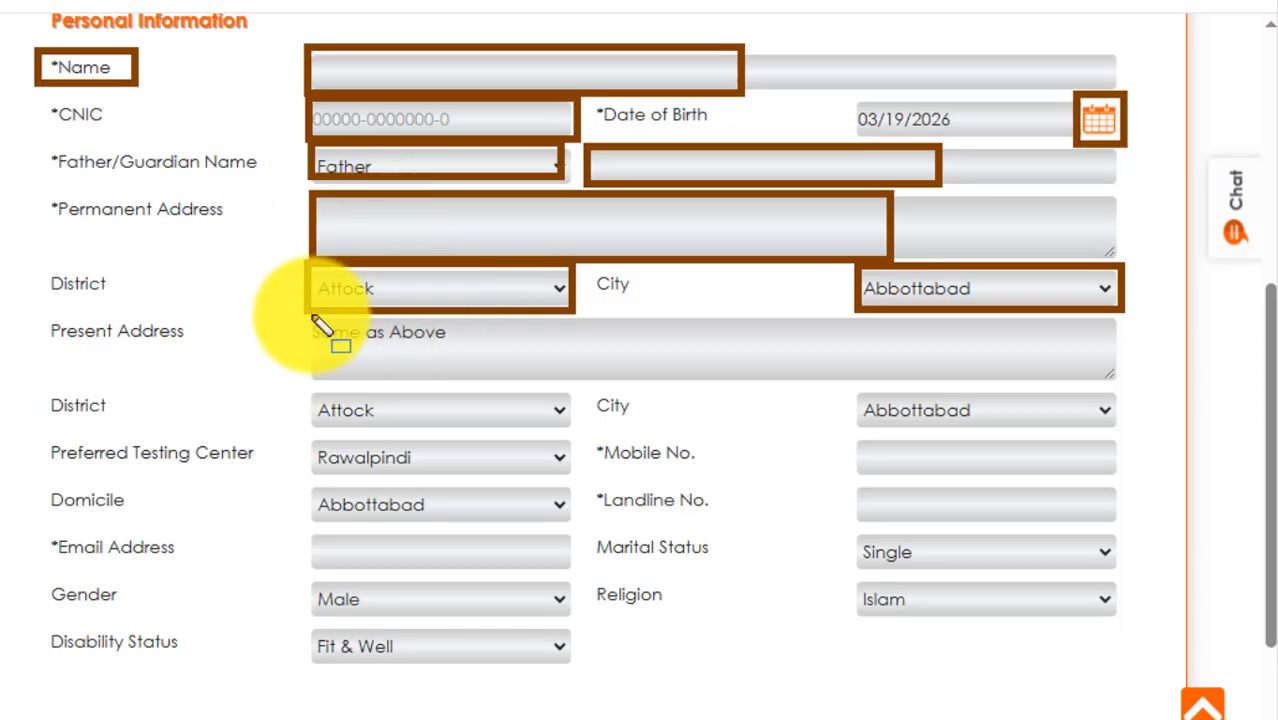
pyautogui.moveTo(308, 314); pyautogui.dragTo(748, 386)
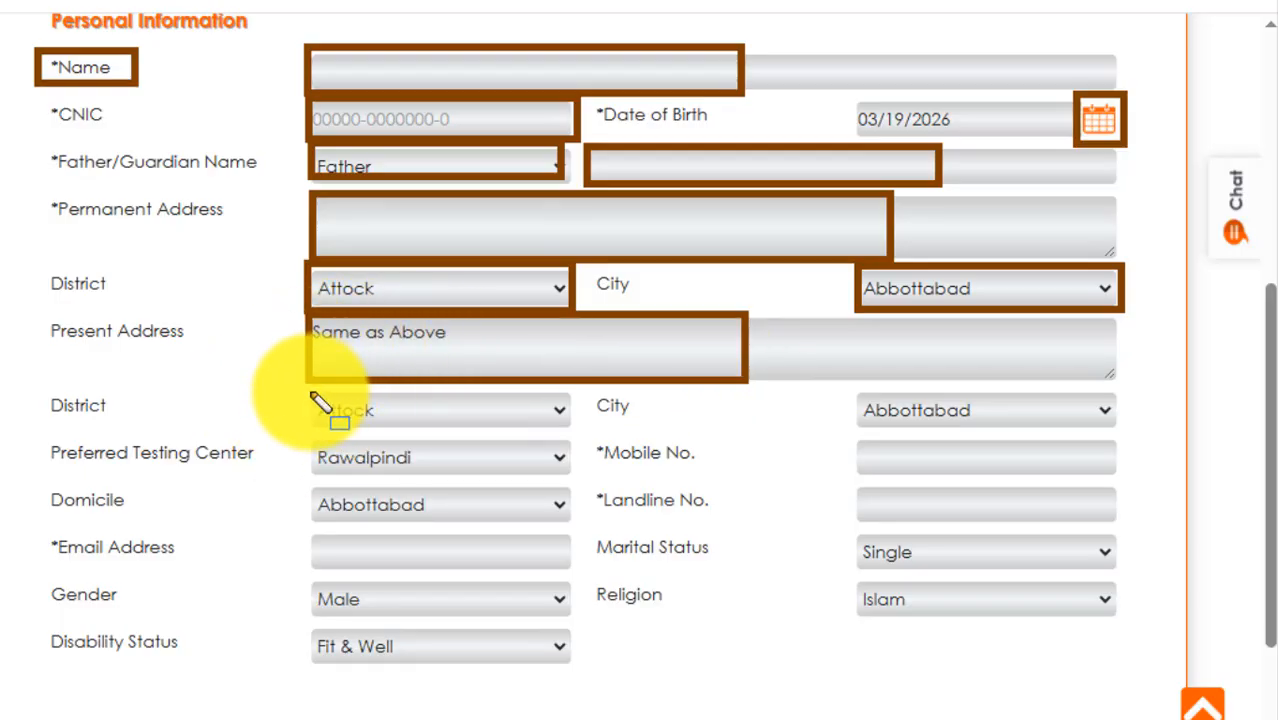
pyautogui.moveTo(313, 398); pyautogui.dragTo(575, 428)
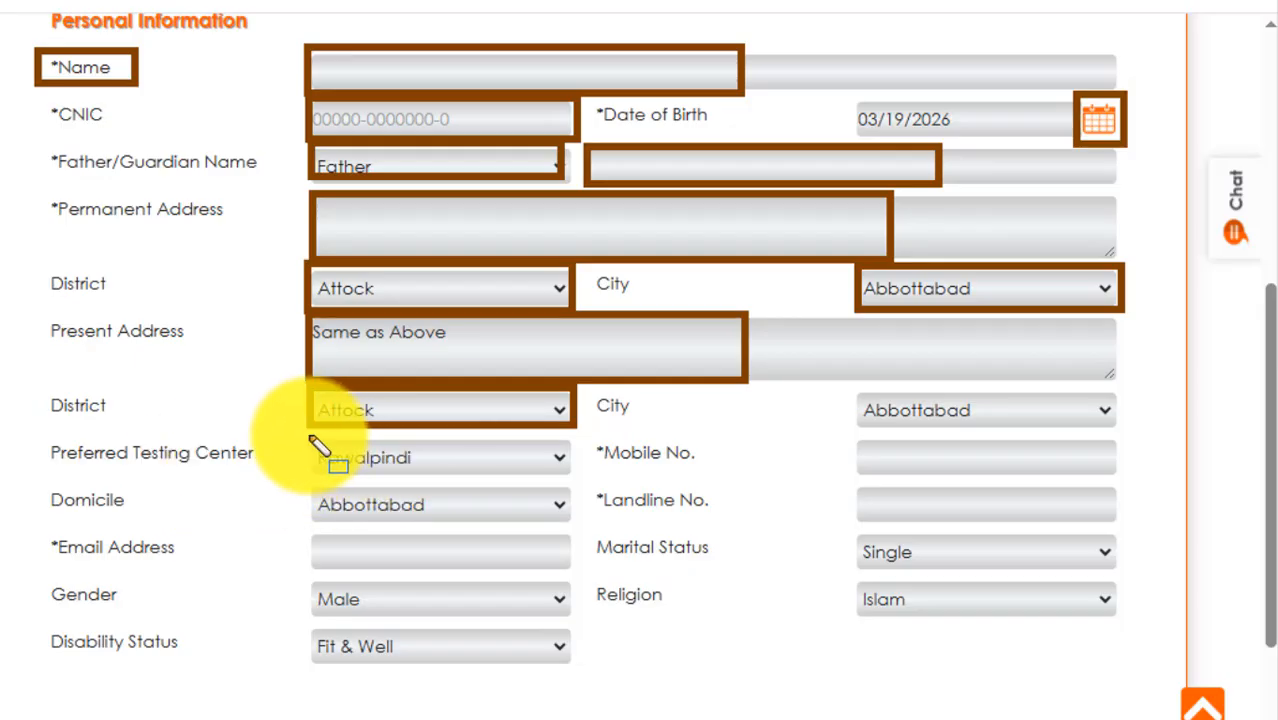
# - Outline the Preferred Testing Center field and look through its available options
pyautogui.moveTo(312, 441)
pyautogui.mouseDown()
pyautogui.moveTo(490, 490)
pyautogui.moveTo(580, 479)
pyautogui.mouseUp()
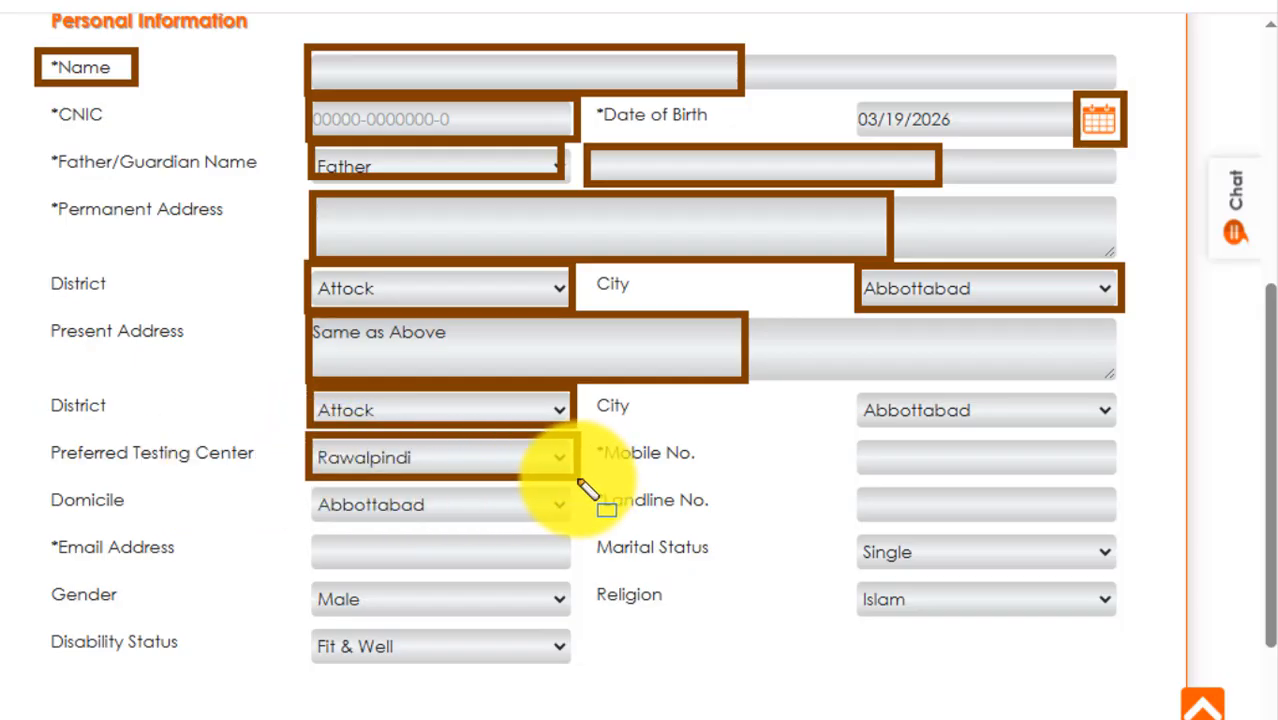
pyautogui.click(552, 460)
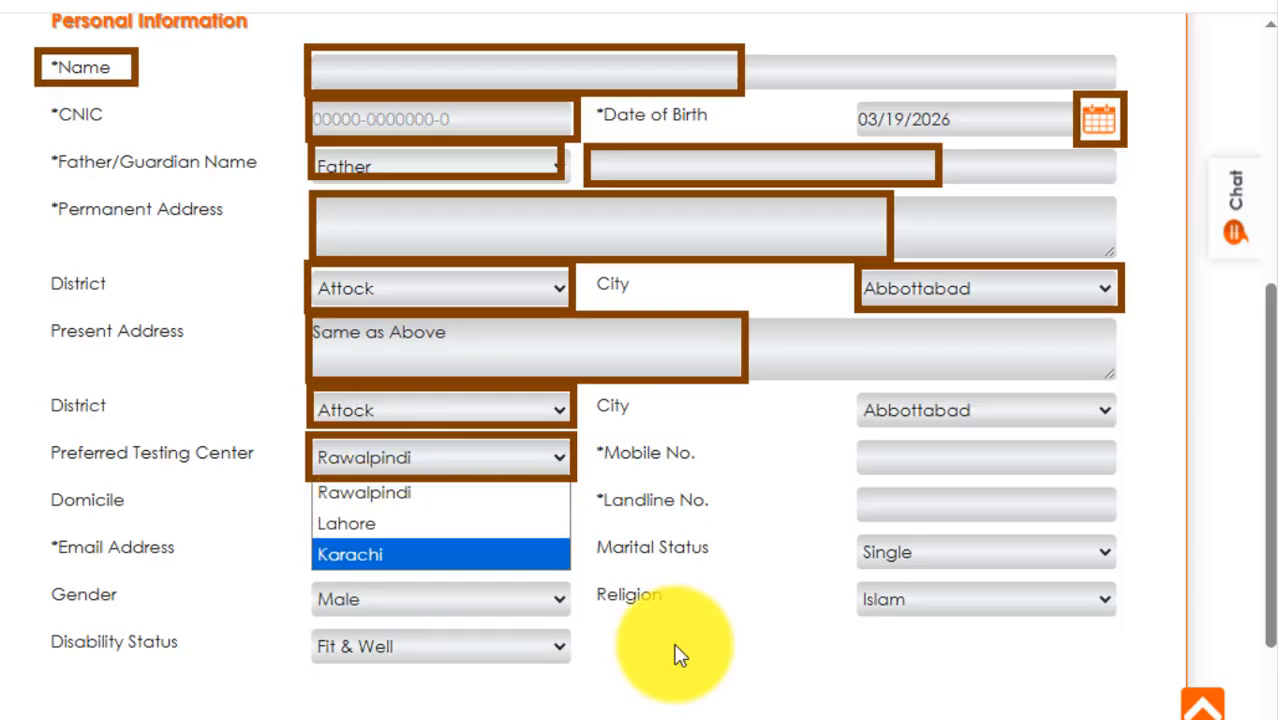
pyautogui.click(842, 719)
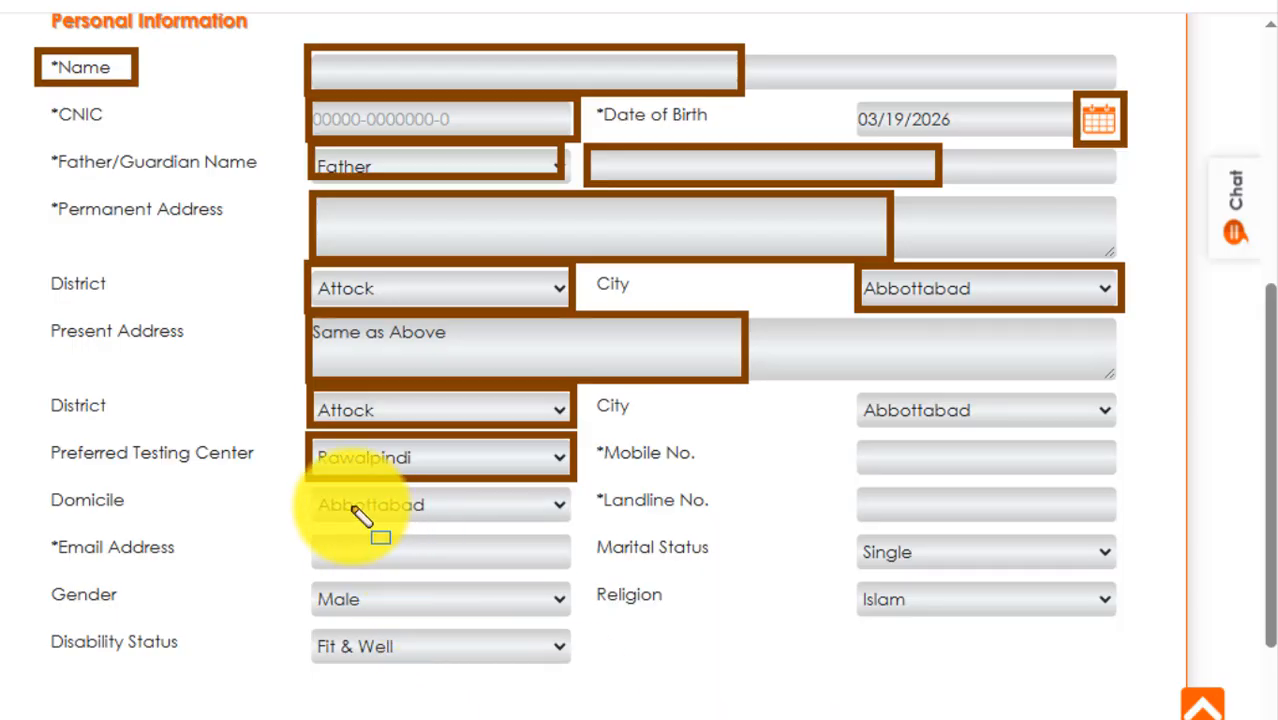
# - Outline the Domicile, Landline No., Mobile No. and present-address City fields with rectangle annotations
pyautogui.moveTo(312, 486)
pyautogui.mouseDown()
pyautogui.moveTo(365, 530)
pyautogui.moveTo(580, 533)
pyautogui.mouseUp()
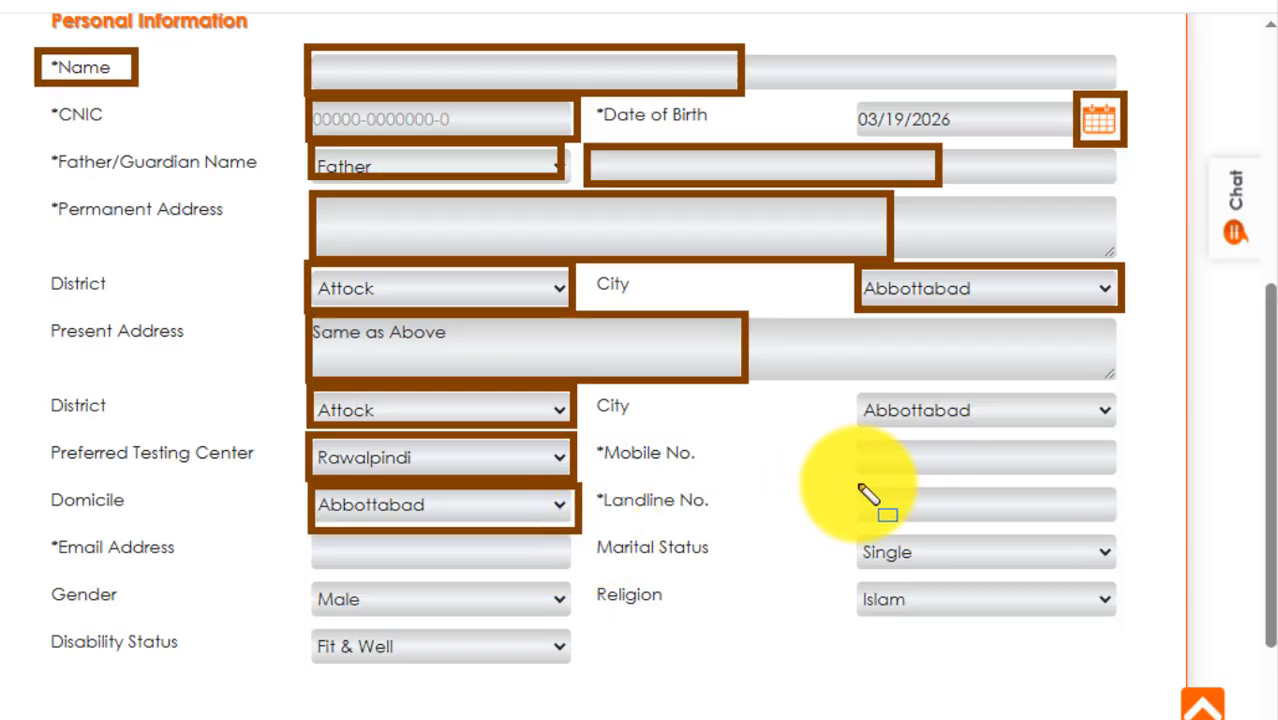
pyautogui.moveTo(858, 486)
pyautogui.mouseDown()
pyautogui.moveTo(941, 522)
pyautogui.moveTo(1122, 528)
pyautogui.mouseUp()
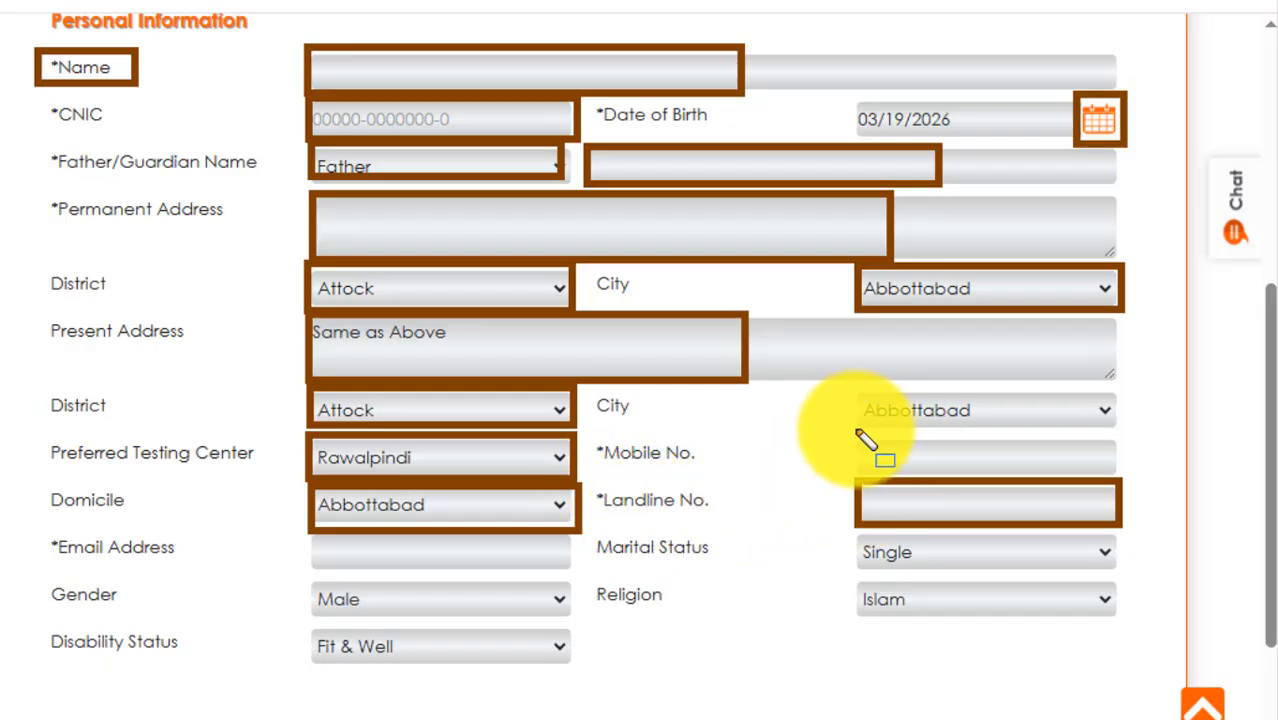
pyautogui.moveTo(857, 437)
pyautogui.mouseDown()
pyautogui.moveTo(1061, 477)
pyautogui.moveTo(1107, 469)
pyautogui.mouseUp()
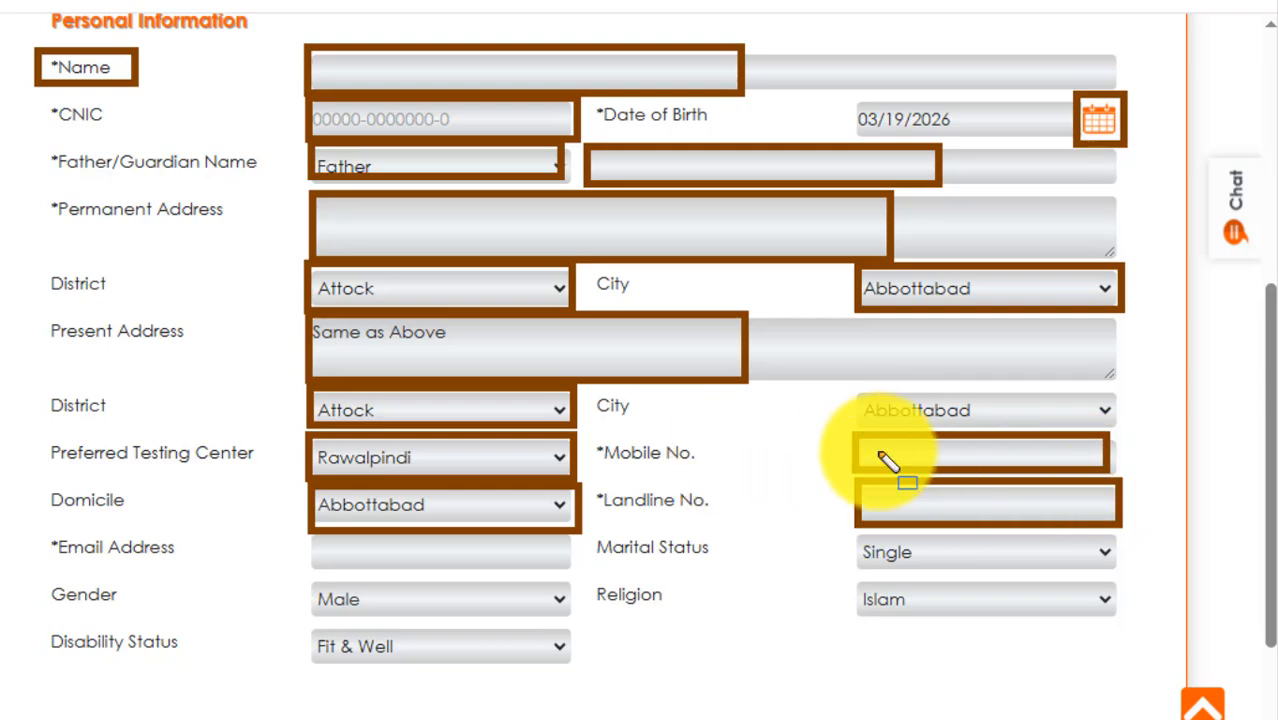
pyautogui.moveTo(860, 385); pyautogui.dragTo(1095, 425)
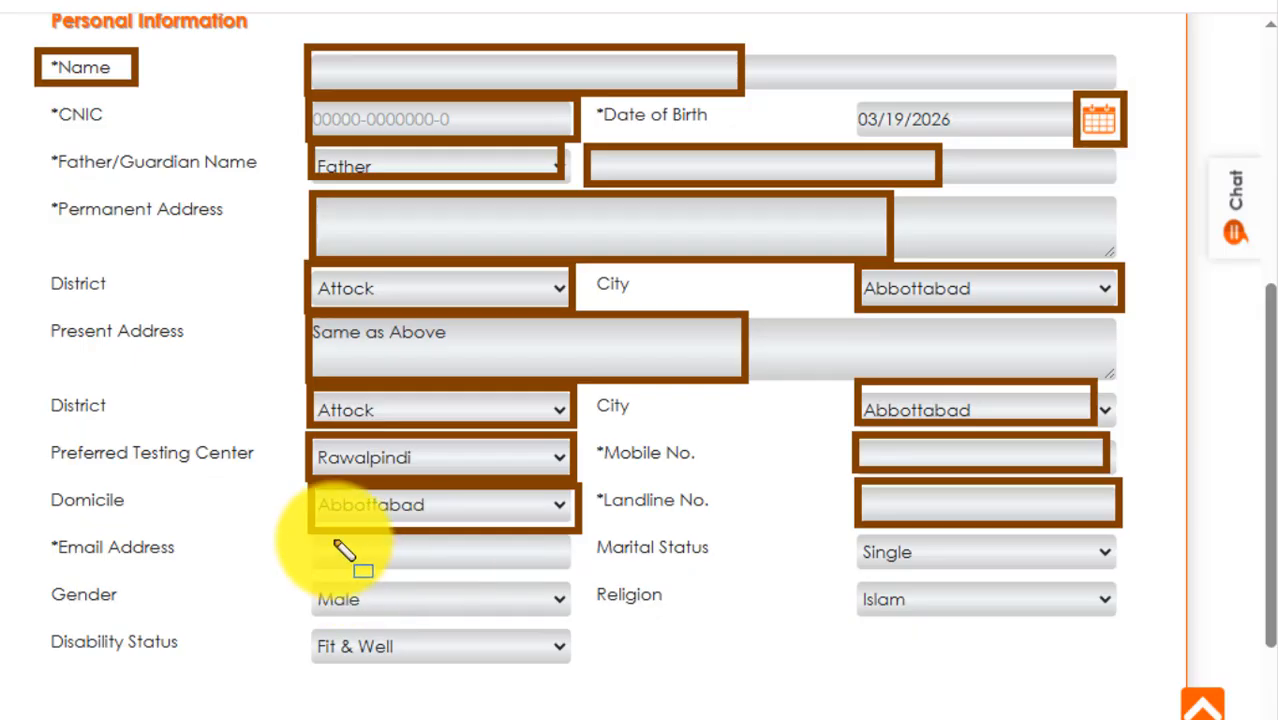
# - Outline the Email Address, Marital Status, Gender, Religion and Disability Status fields with rectangle annotations
pyautogui.moveTo(313, 531)
pyautogui.mouseDown()
pyautogui.moveTo(424, 568)
pyautogui.moveTo(570, 576)
pyautogui.mouseUp()
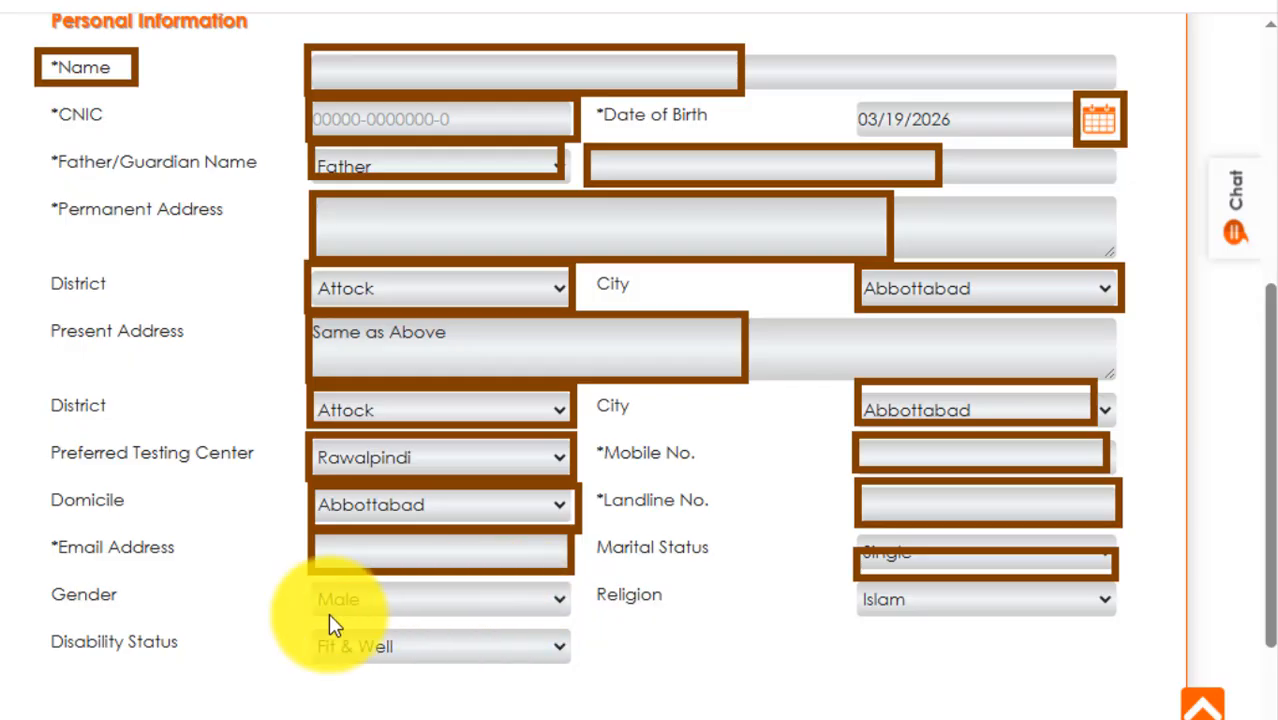
pyautogui.moveTo(310, 579)
pyautogui.mouseDown()
pyautogui.moveTo(414, 633)
pyautogui.moveTo(542, 591)
pyautogui.moveTo(577, 619)
pyautogui.mouseUp()
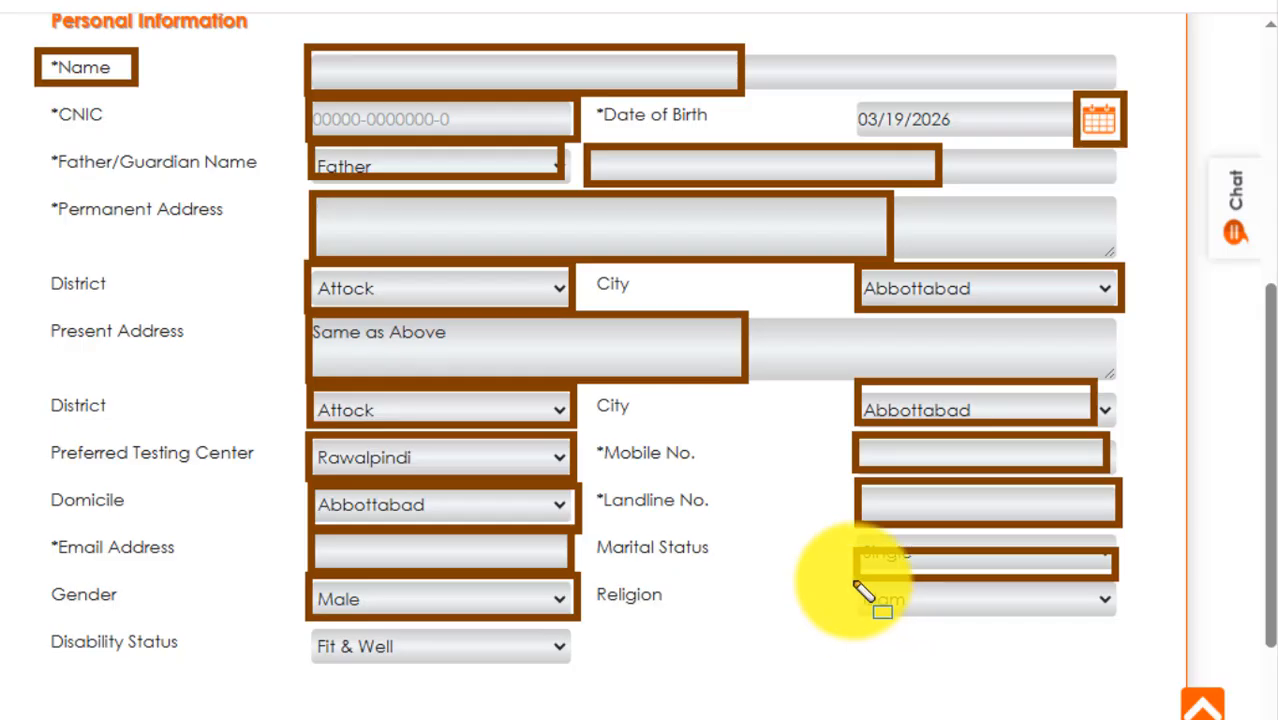
pyautogui.moveTo(852, 584)
pyautogui.mouseDown()
pyautogui.moveTo(1004, 616)
pyautogui.moveTo(1134, 622)
pyautogui.moveTo(1121, 609)
pyautogui.mouseUp()
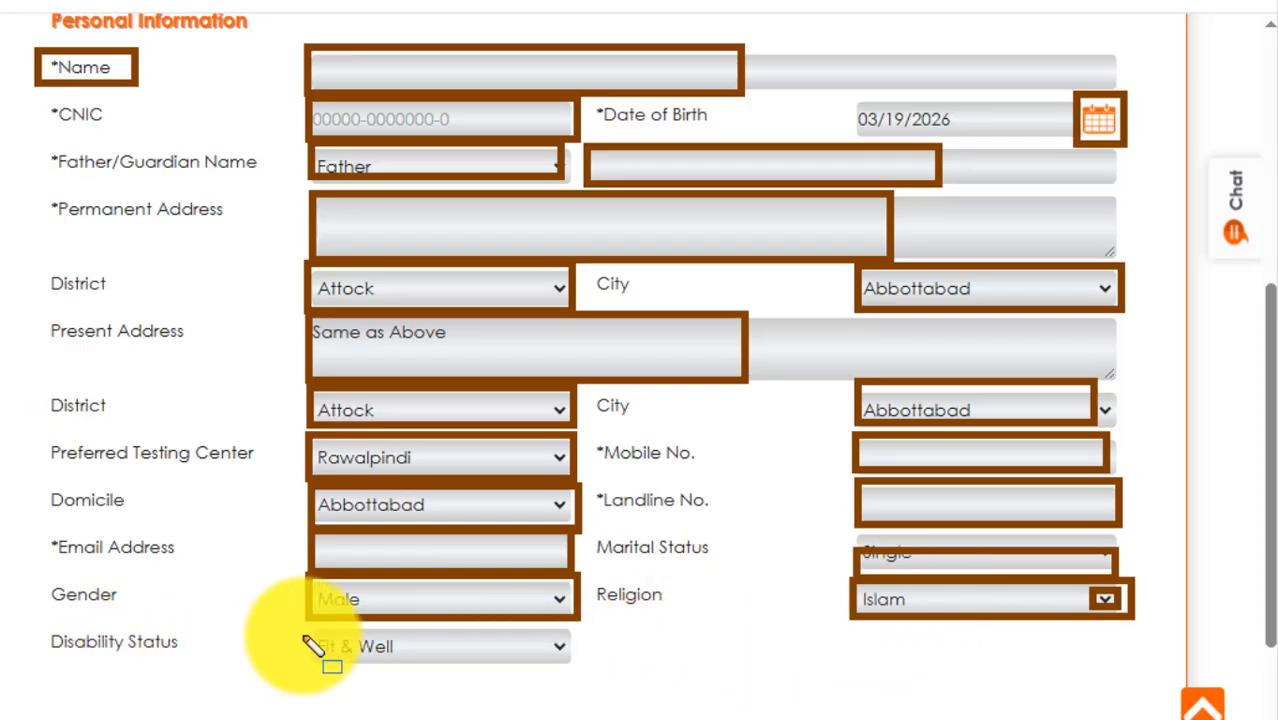
pyautogui.moveTo(310, 624)
pyautogui.mouseDown()
pyautogui.moveTo(321, 649)
pyautogui.moveTo(578, 671)
pyautogui.mouseUp()
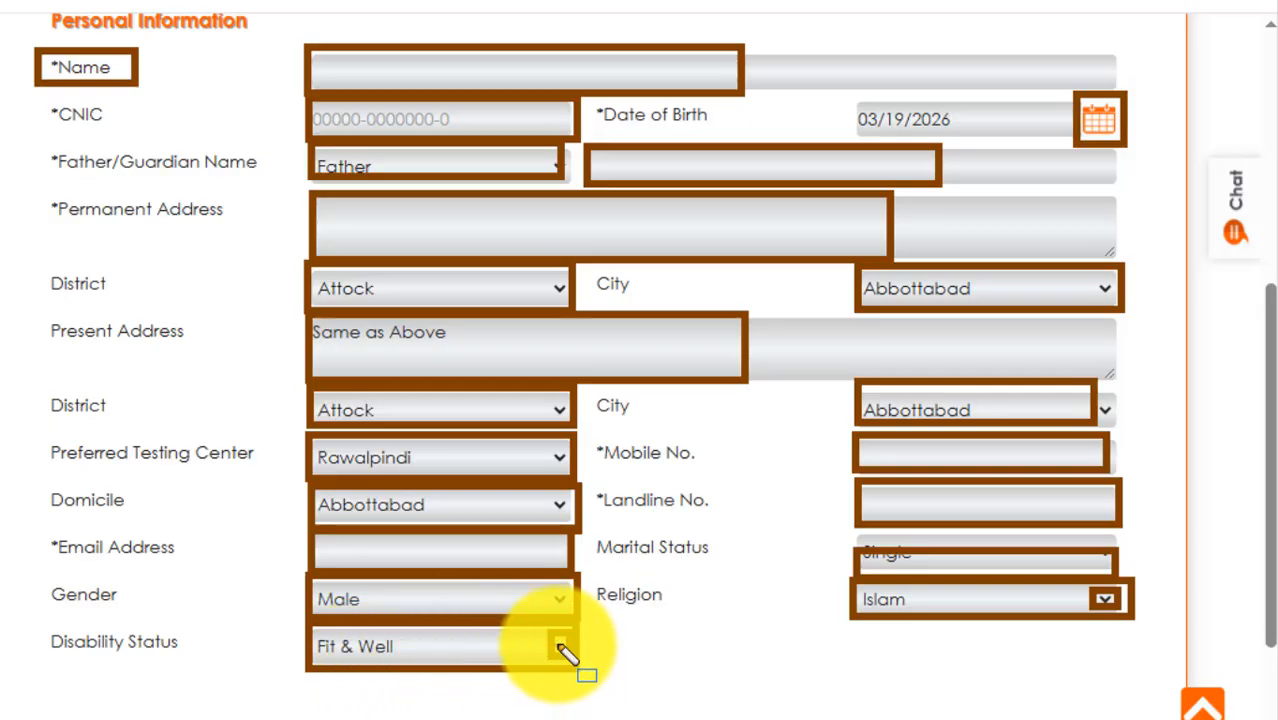
pyautogui.moveTo(854, 638)
pyautogui.mouseDown()
pyautogui.moveTo(867, 667)
pyautogui.moveTo(1110, 705)
pyautogui.moveTo(1140, 690)
pyautogui.mouseUp()
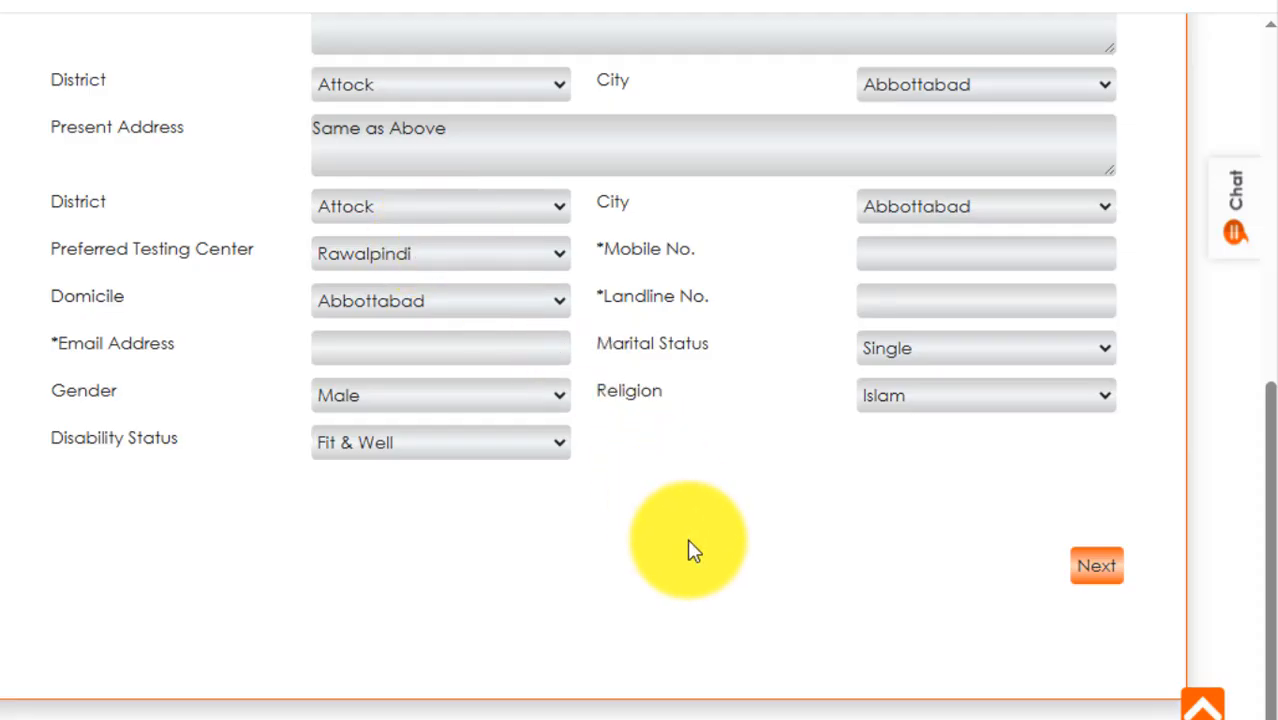
# - Advance to the Academic Qualification section and outline the first two section names and the Educational Status field
pyautogui.moveTo(1060, 532)
pyautogui.mouseDown()
pyautogui.moveTo(1098, 574)
pyautogui.moveTo(1152, 598)
pyautogui.mouseUp()
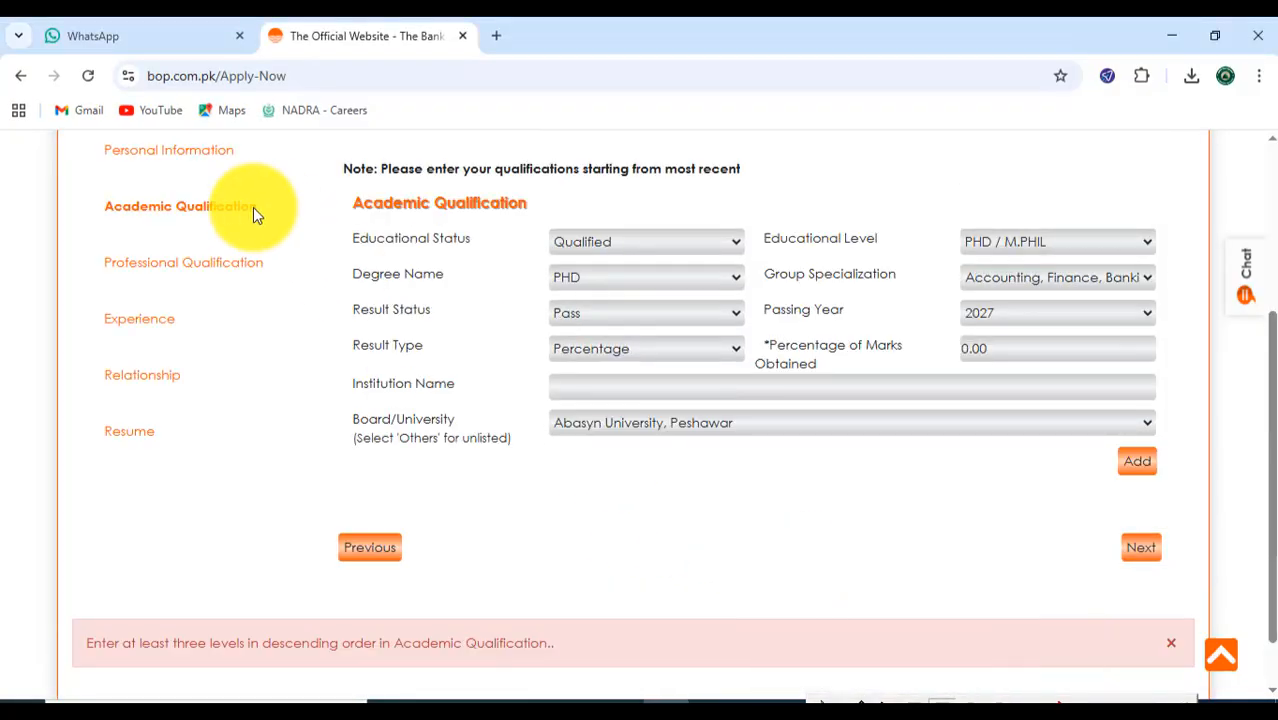
pyautogui.moveTo(101, 141); pyautogui.dragTo(243, 162)
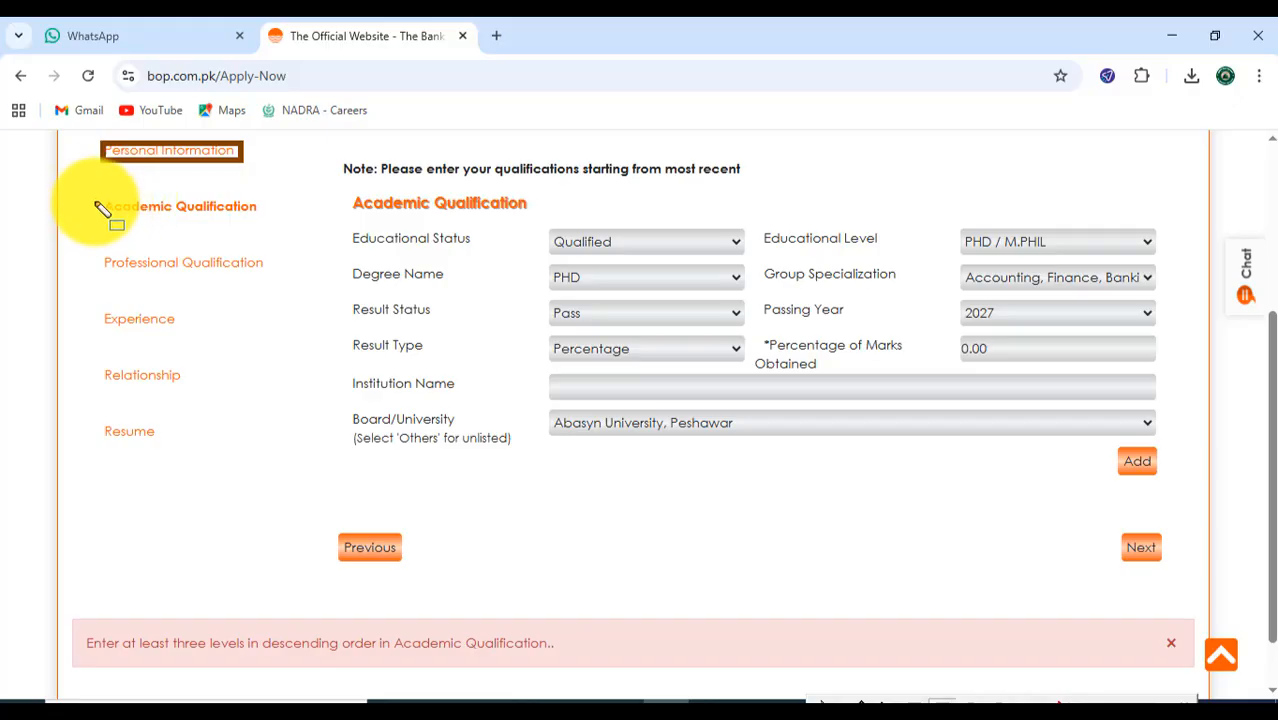
pyautogui.moveTo(94, 194); pyautogui.dragTo(257, 220)
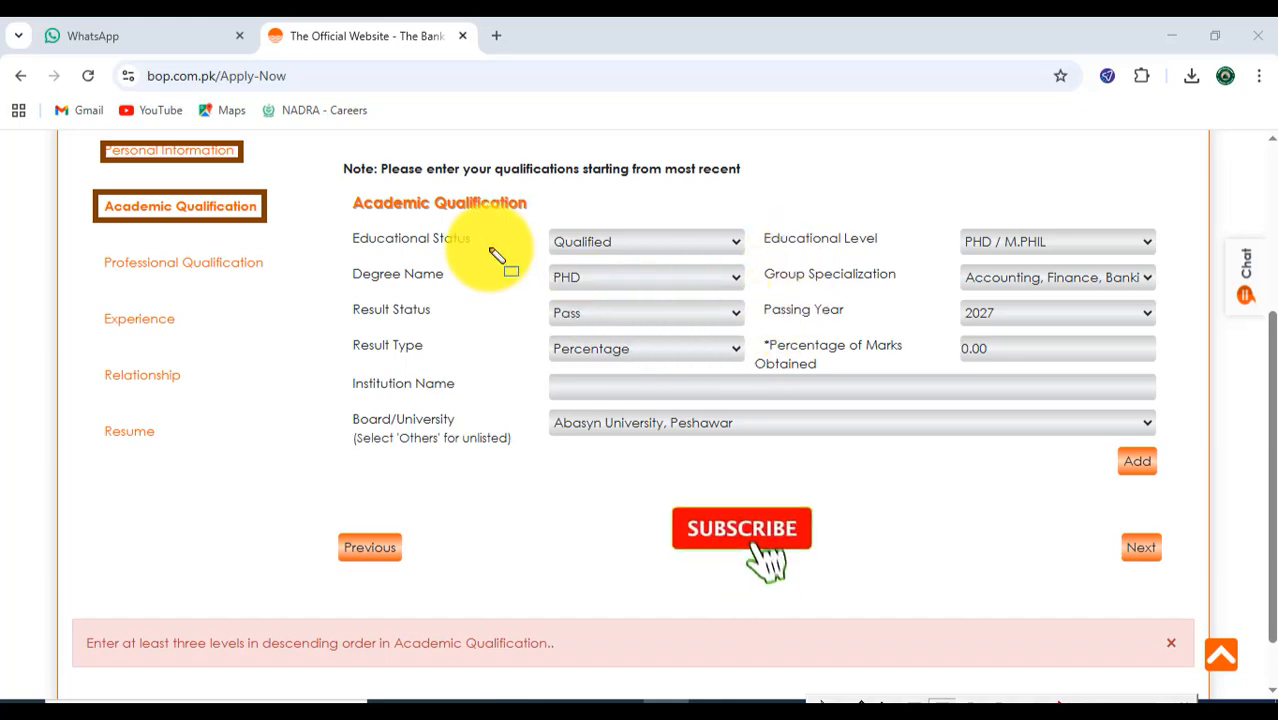
pyautogui.moveTo(545, 226)
pyautogui.mouseDown()
pyautogui.moveTo(635, 258)
pyautogui.moveTo(754, 259)
pyautogui.mouseUp()
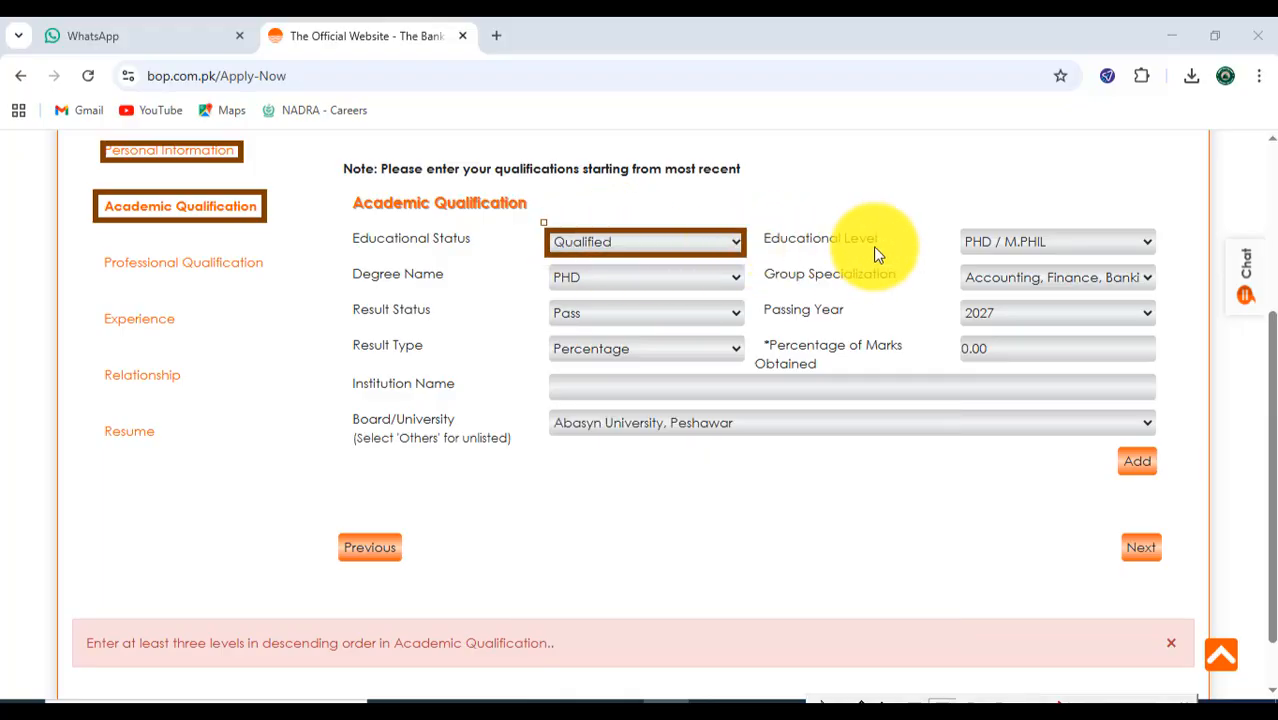
# - Outline the Educational Level field, highlight the note about starting from the most recent qualification, and set the level to Bachelors (2 Years)
pyautogui.moveTo(954, 224)
pyautogui.mouseDown()
pyautogui.moveTo(1004, 251)
pyautogui.moveTo(1130, 259)
pyautogui.mouseUp()
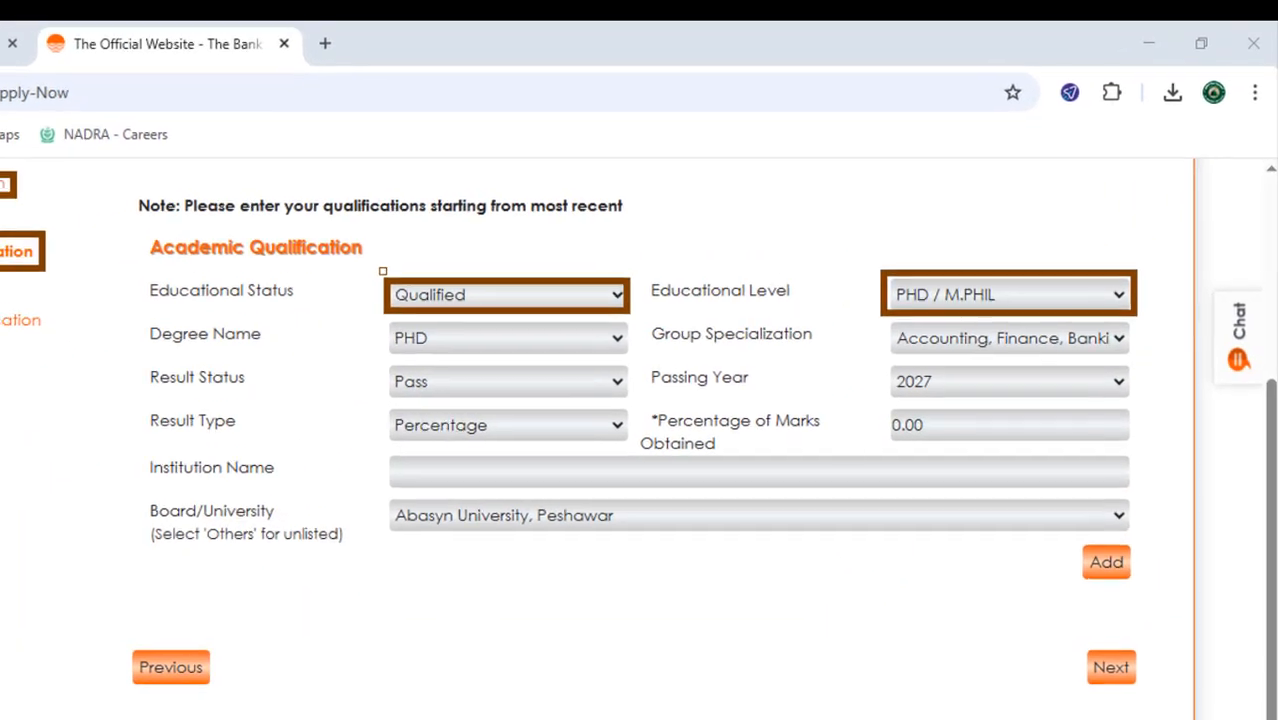
pyautogui.click(960, 318)
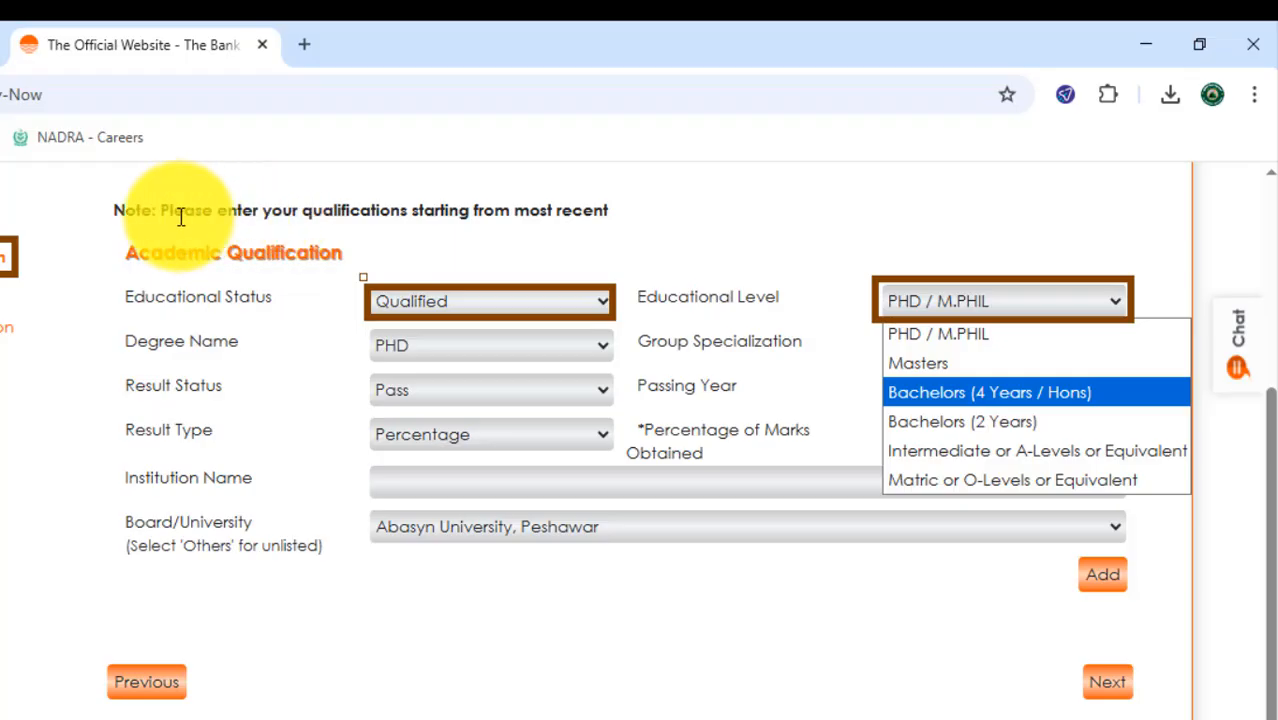
pyautogui.moveTo(163, 214); pyautogui.dragTo(606, 218)
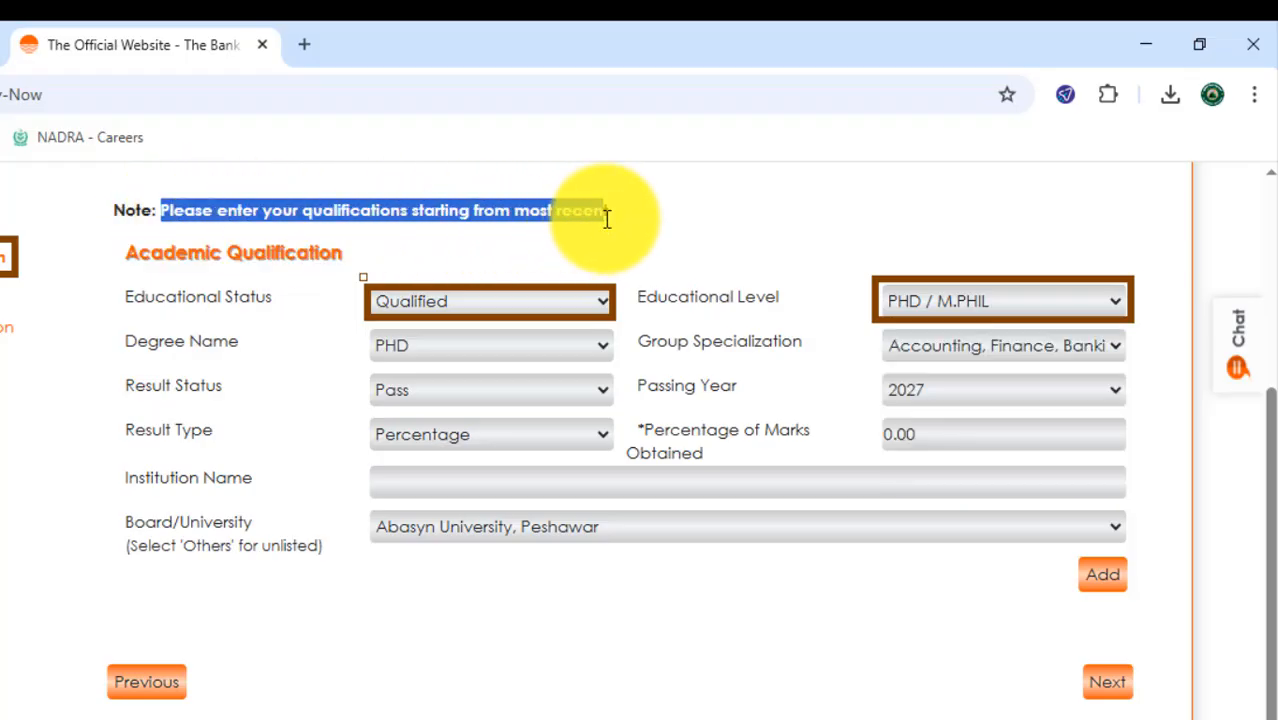
pyautogui.click(588, 212)
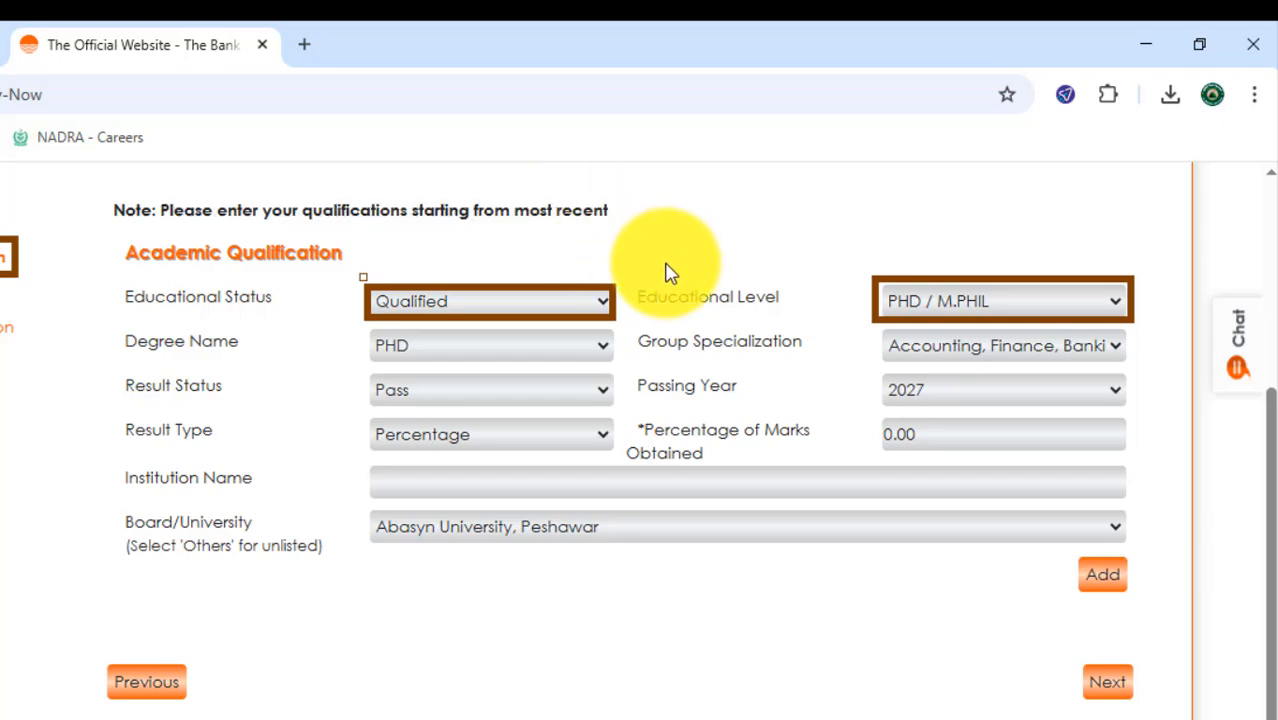
pyautogui.click(975, 318)
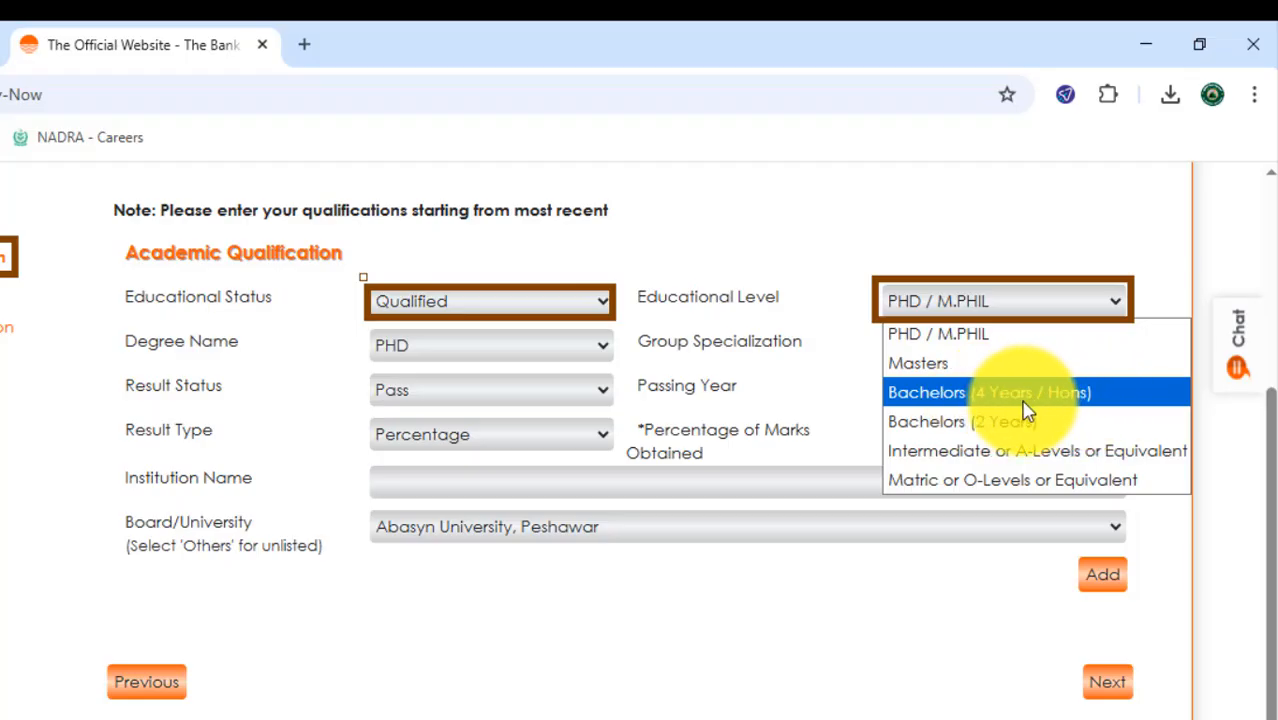
pyautogui.click(959, 428)
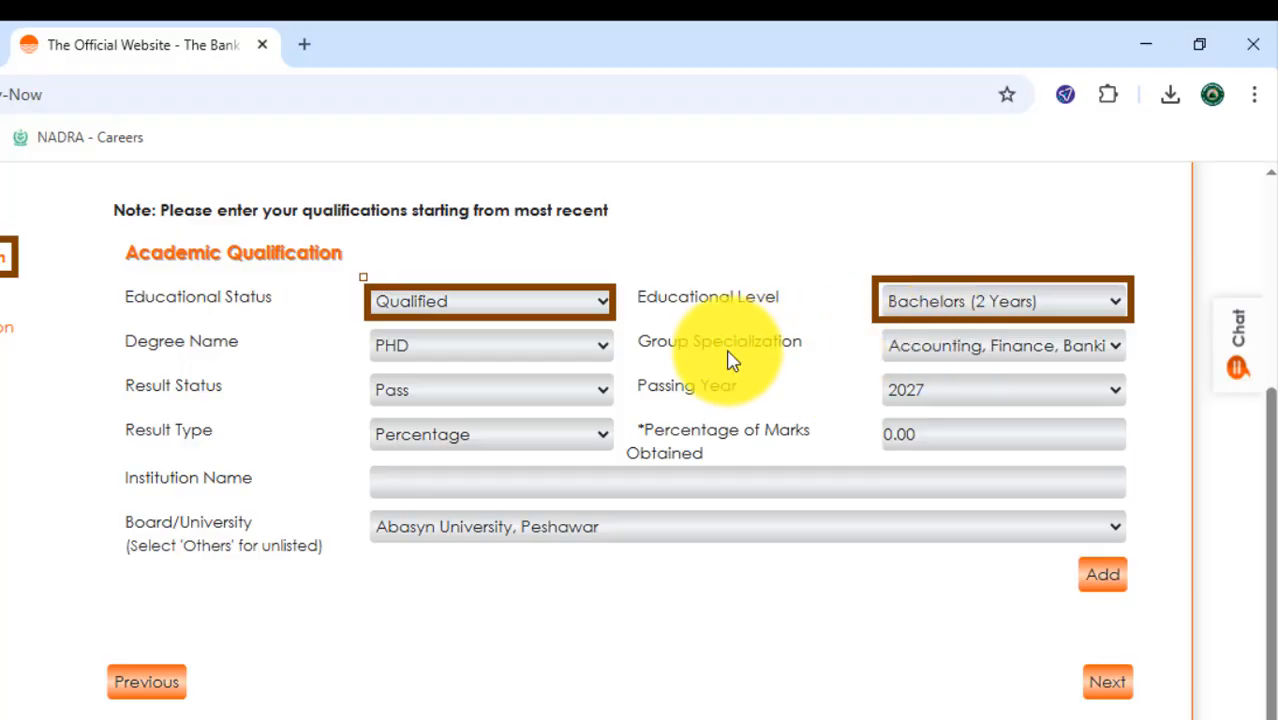
# - Set the Degree Name of the academic qualification to BA
pyautogui.click(486, 350)
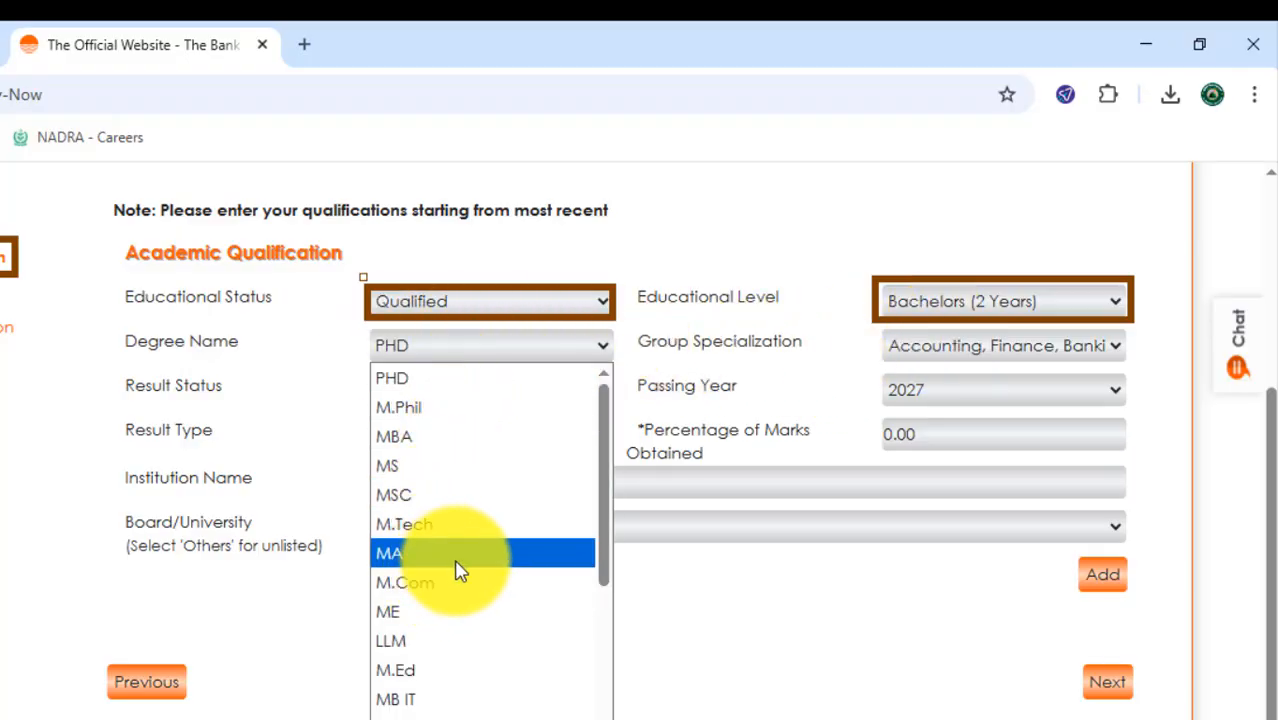
pyautogui.scroll(-3, 459, 570)
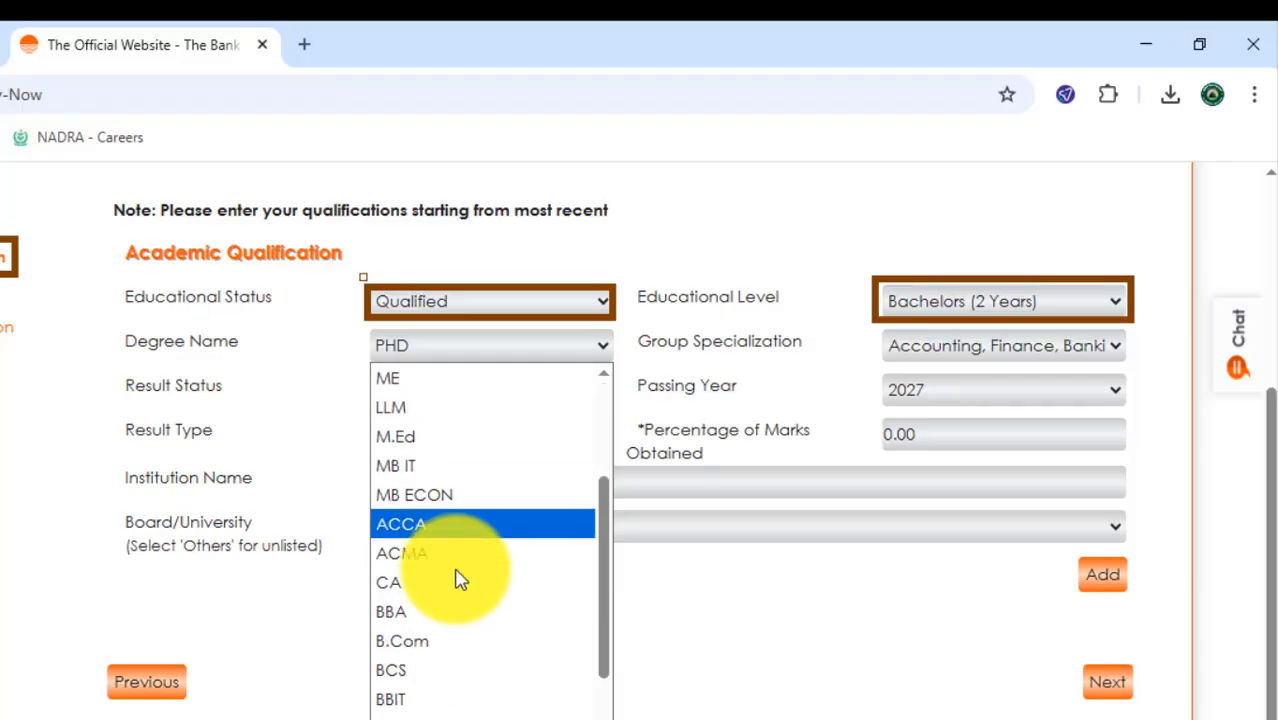
pyautogui.click(392, 708)
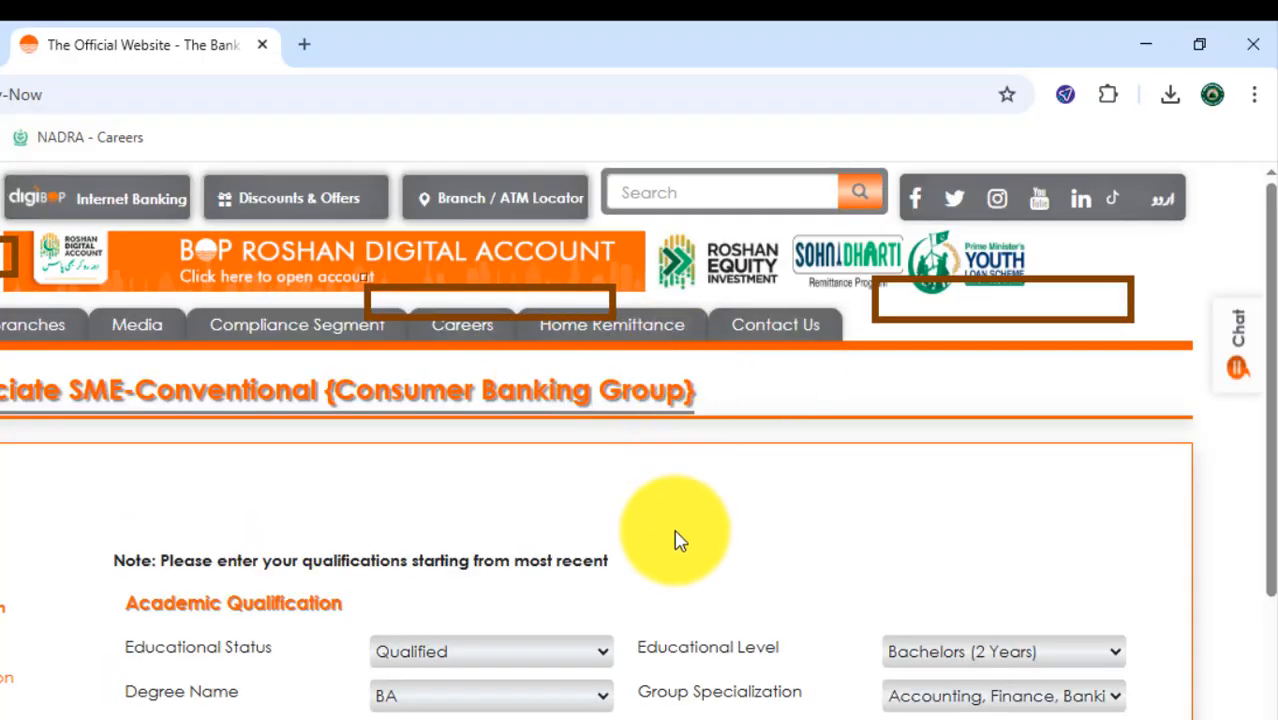
# - Look through the Group Specialization options and set the specialization to Others
pyautogui.scroll(-3, 890, 572)
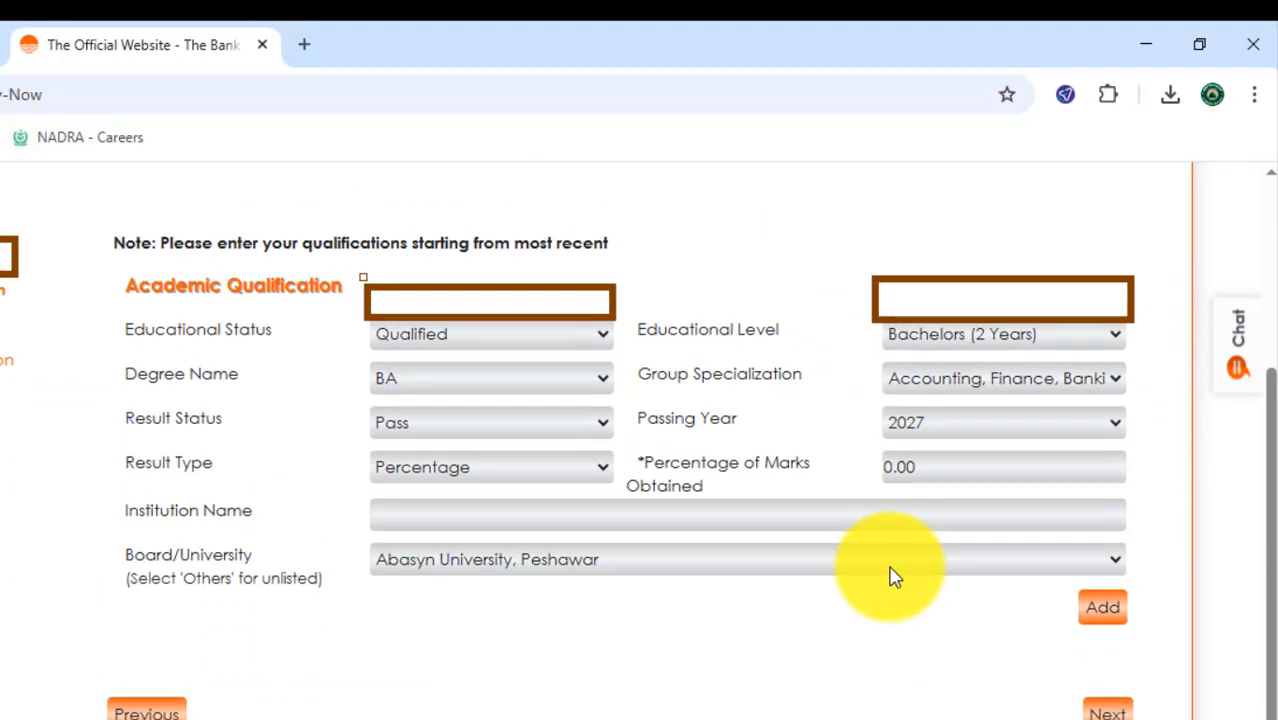
pyautogui.scroll(-1, 876, 562)
pyautogui.scroll(1, 876, 565)
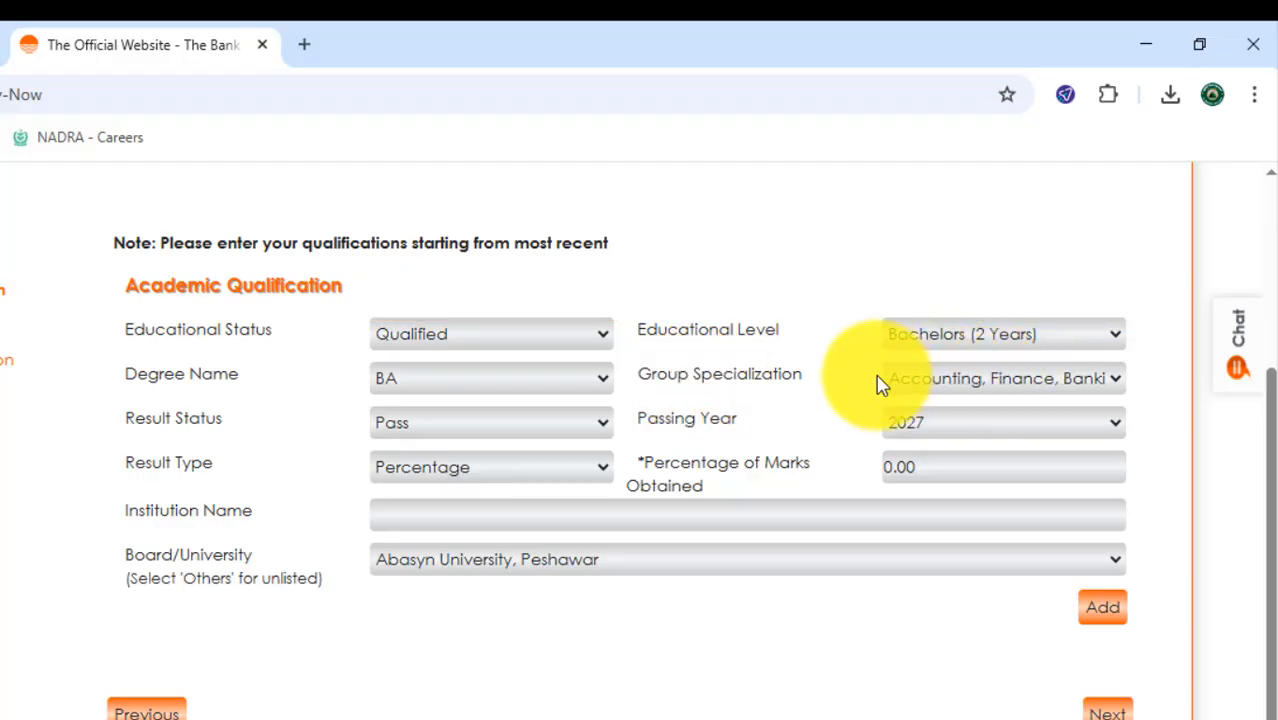
pyautogui.click(968, 386)
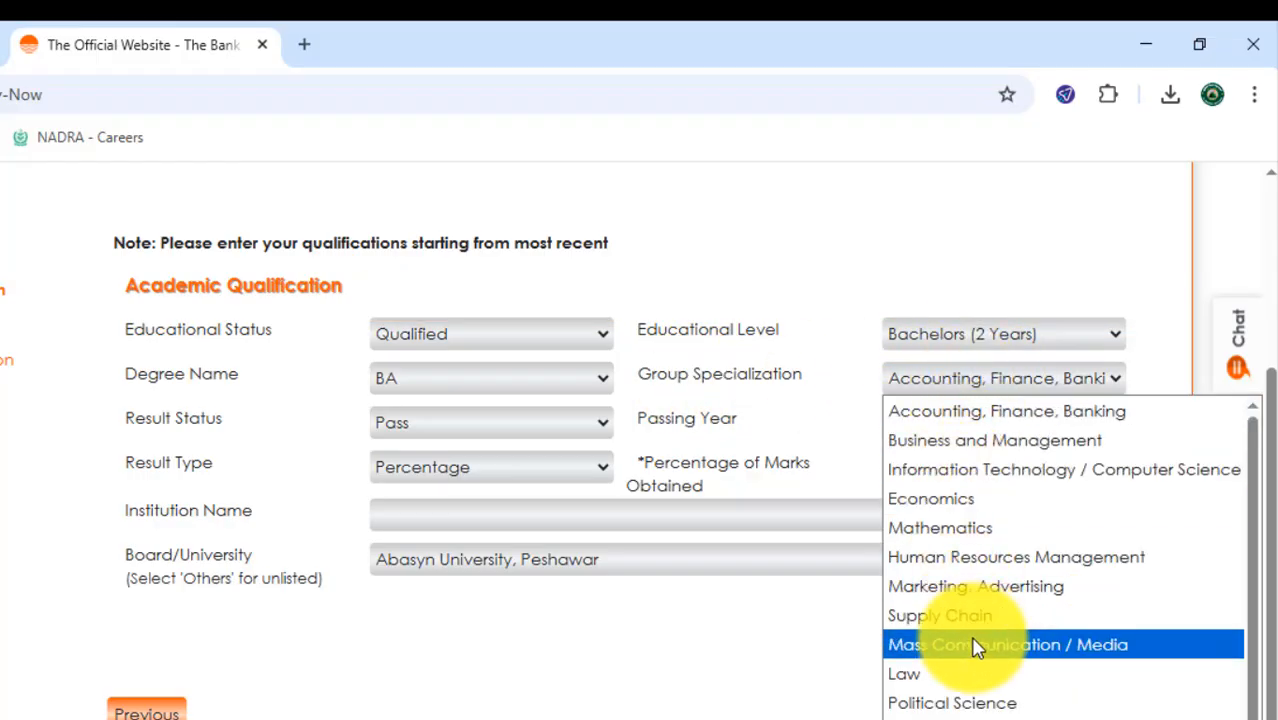
pyautogui.scroll(-2, 975, 660)
pyautogui.scroll(2, 975, 560)
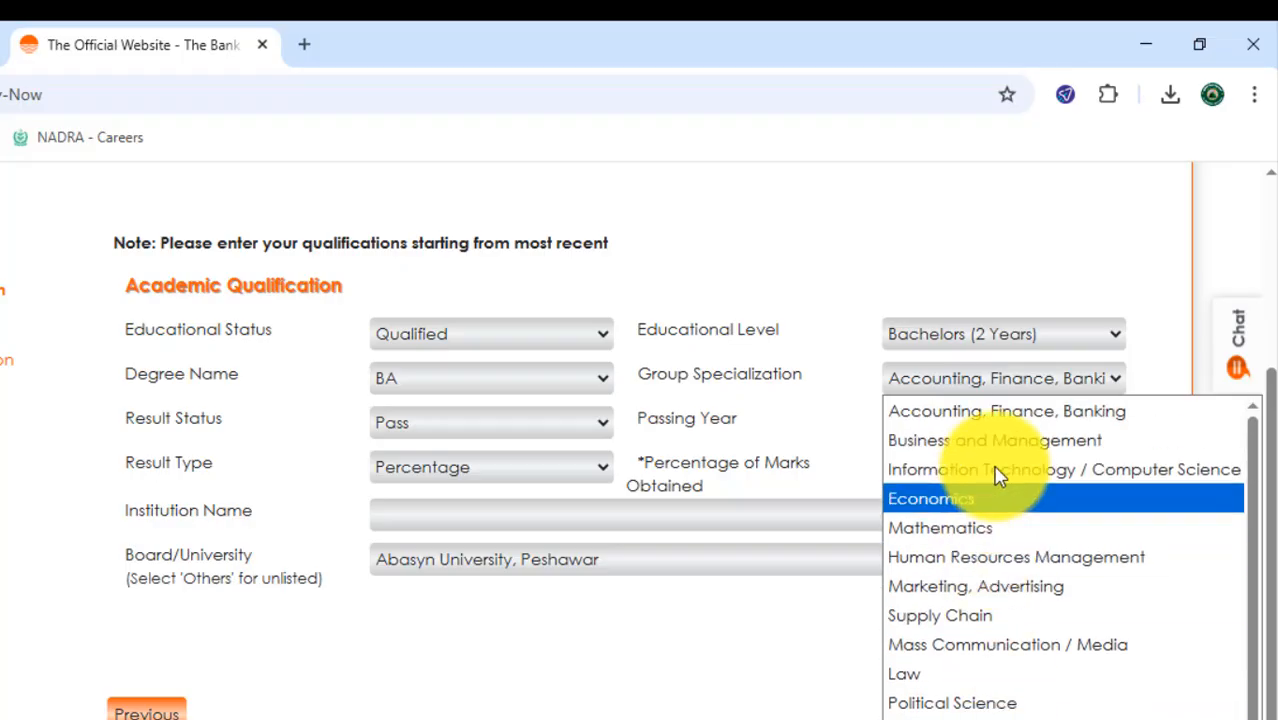
pyautogui.scroll(-1, 760, 405)
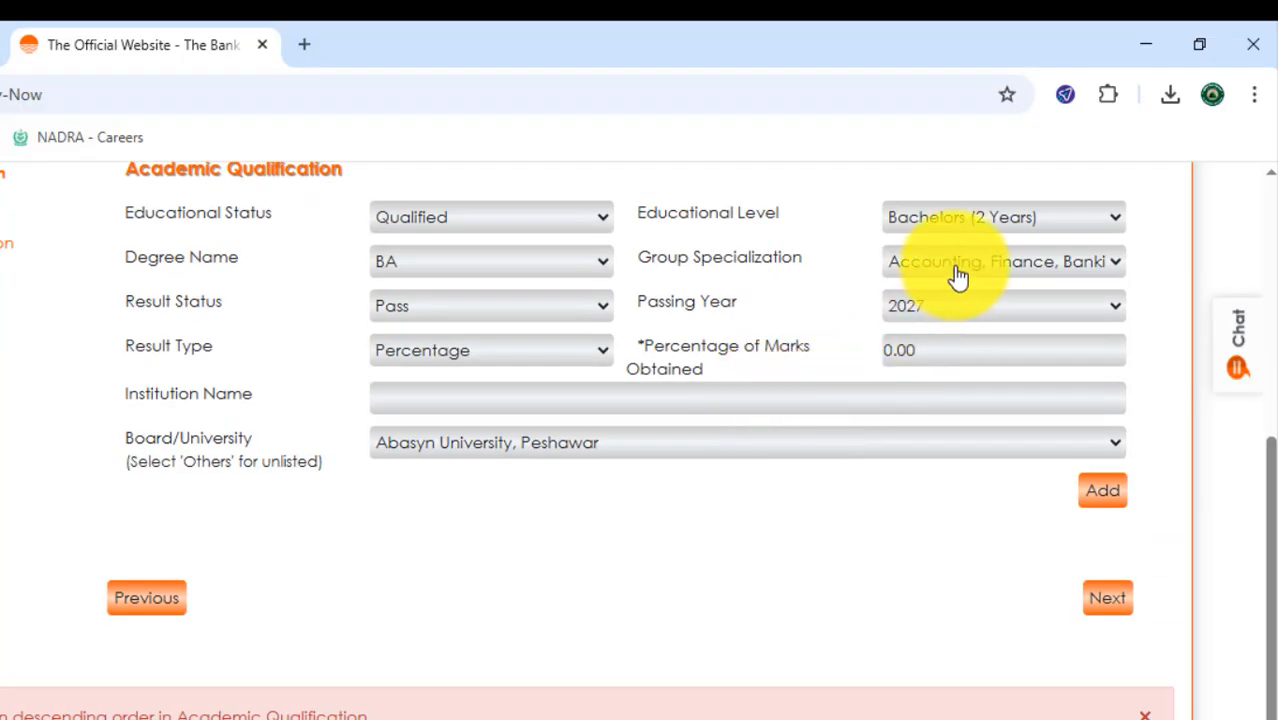
pyautogui.click(957, 272)
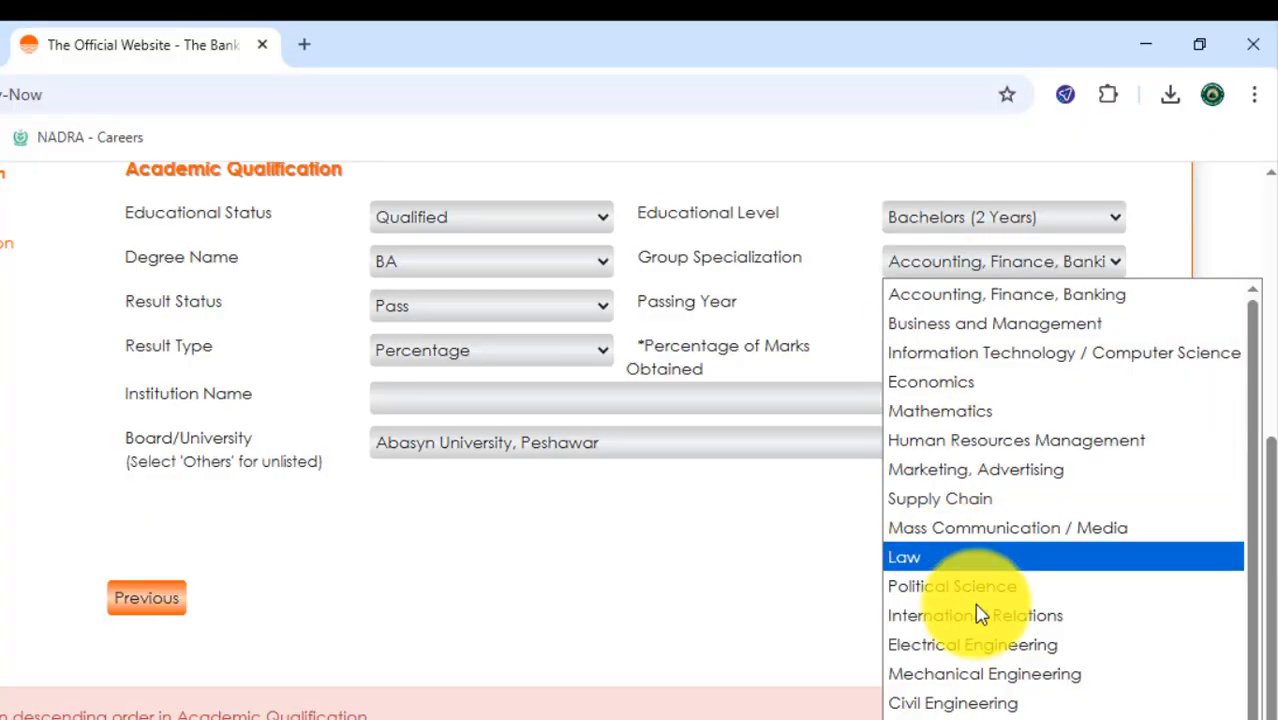
pyautogui.scroll(-1, 1004, 673)
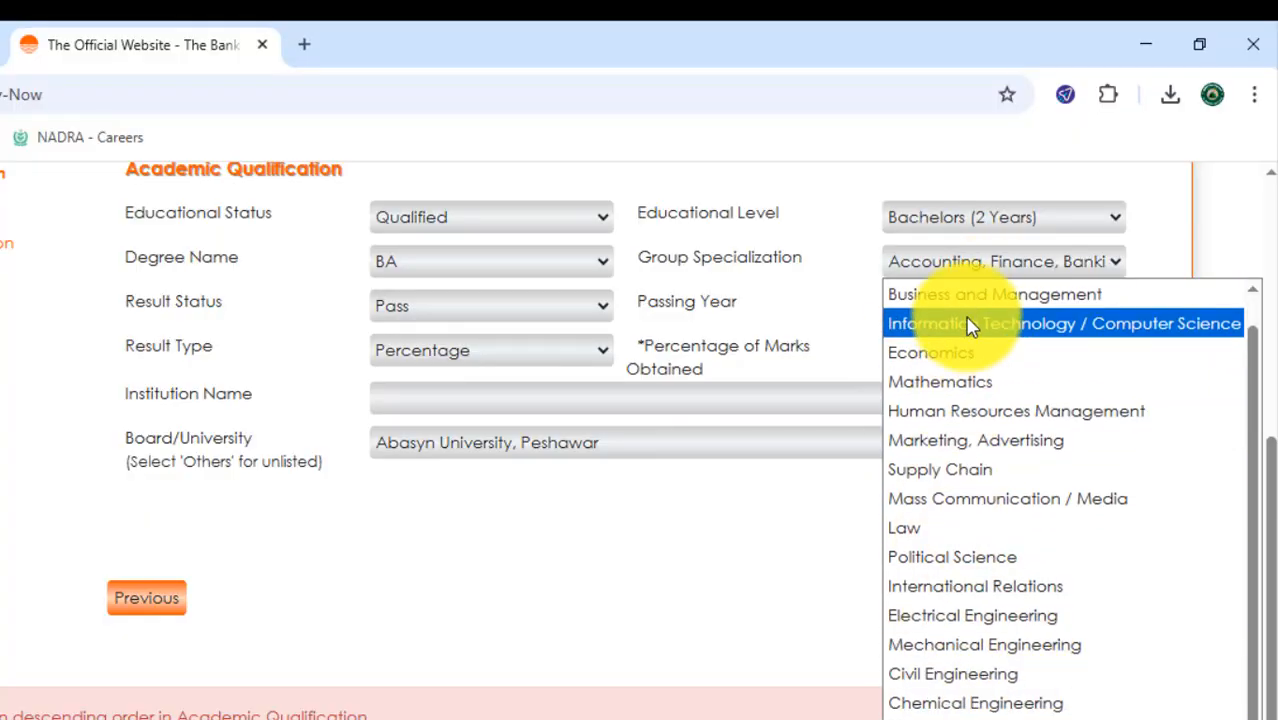
pyautogui.scroll(1, 970, 321)
pyautogui.scroll(-1, 975, 700)
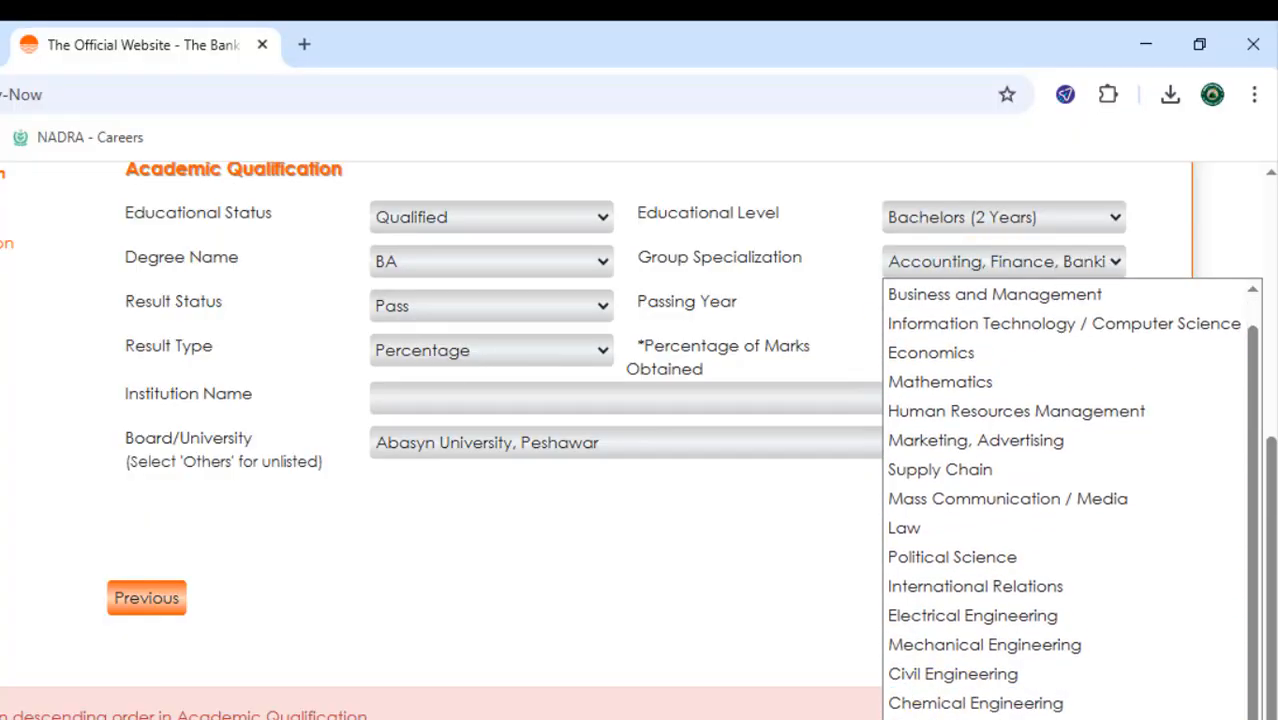
pyautogui.click(975, 718)
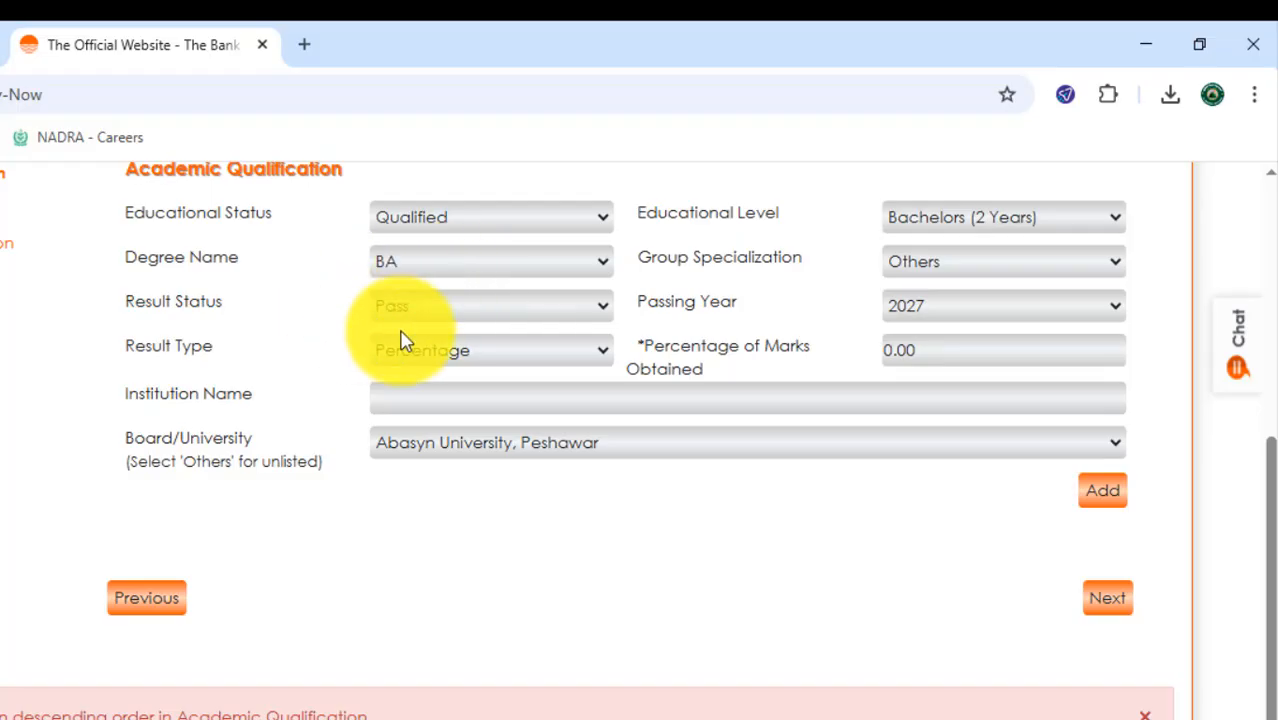
# - Set the Result Status to Pass and the Passing Year to 2024
pyautogui.click(505, 310)
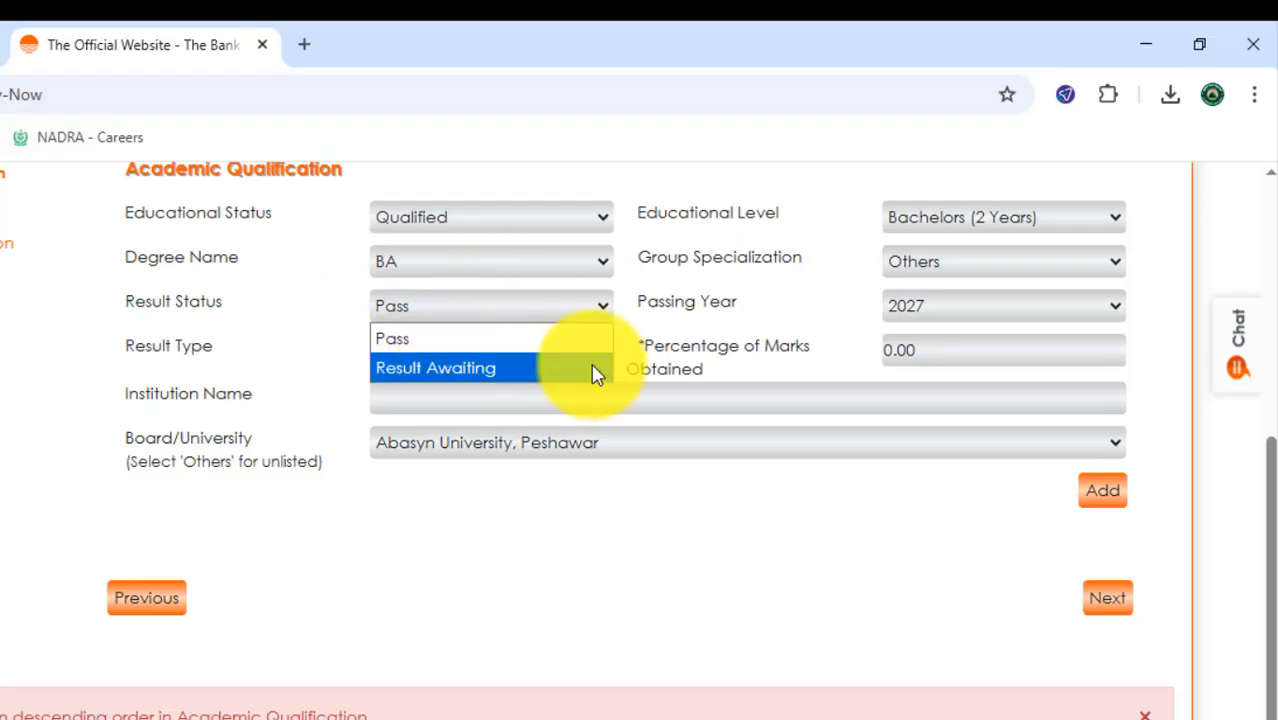
pyautogui.click(453, 345)
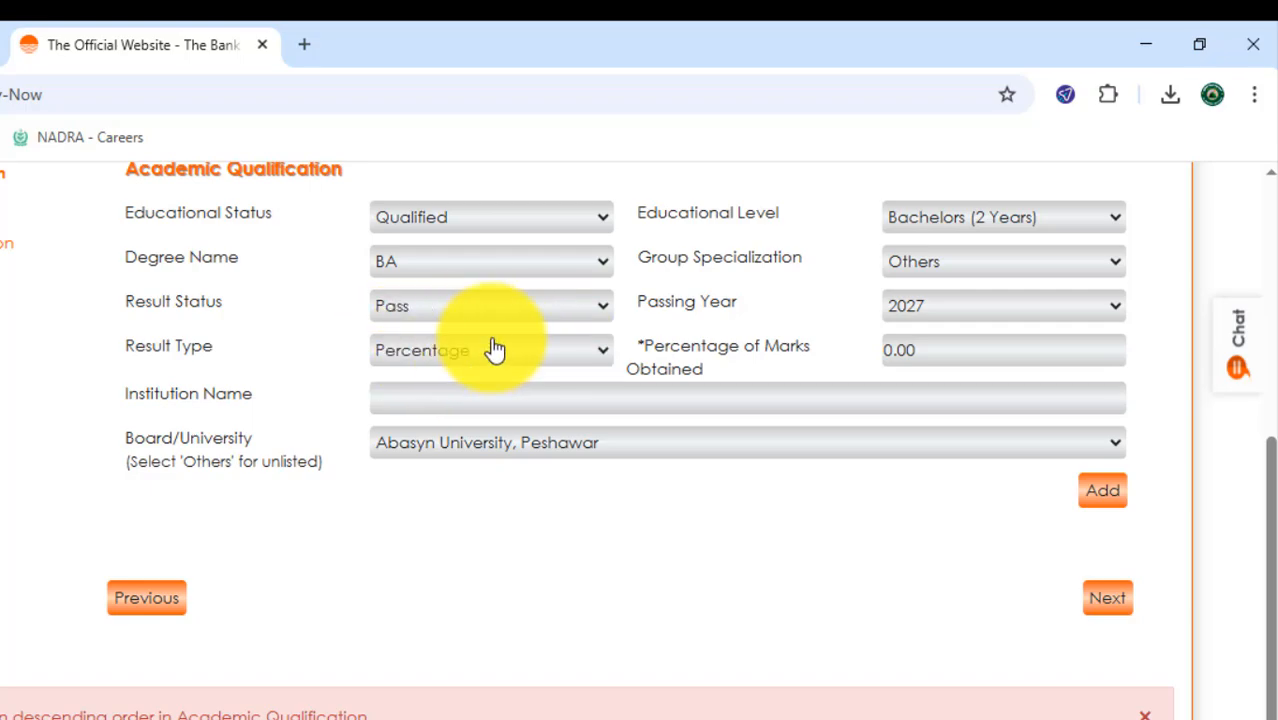
pyautogui.click(1047, 310)
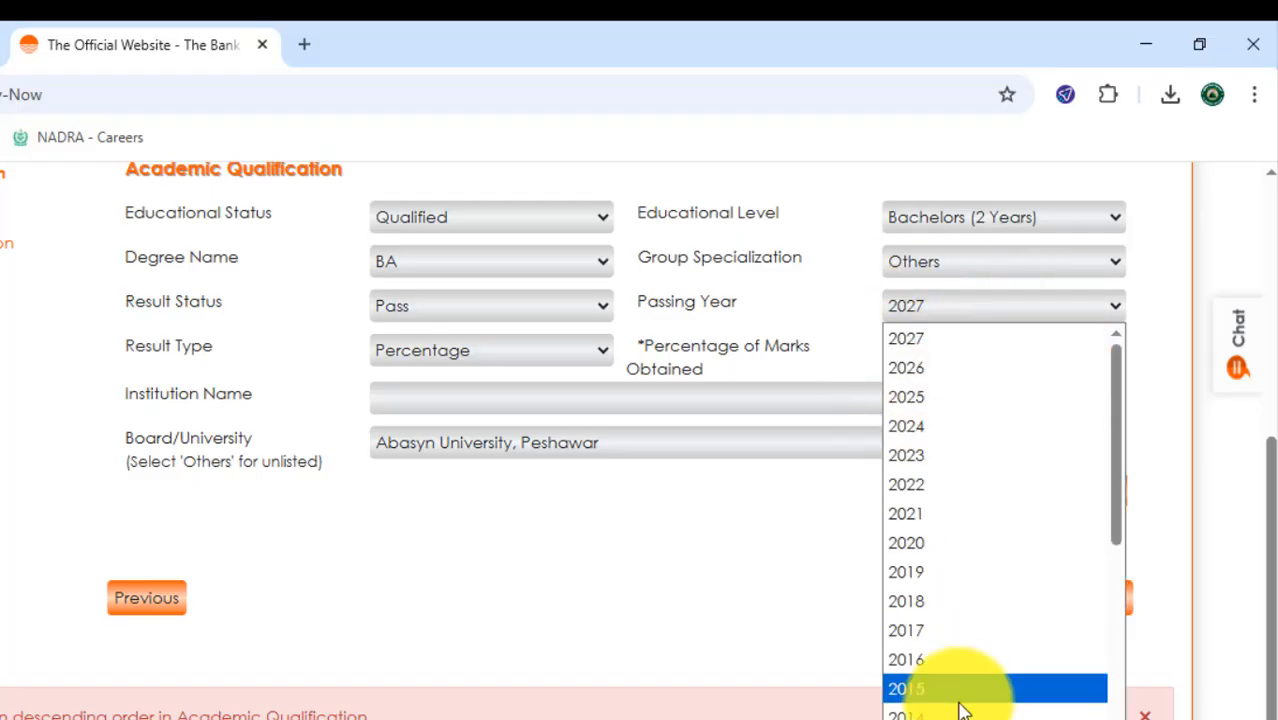
pyautogui.click(951, 440)
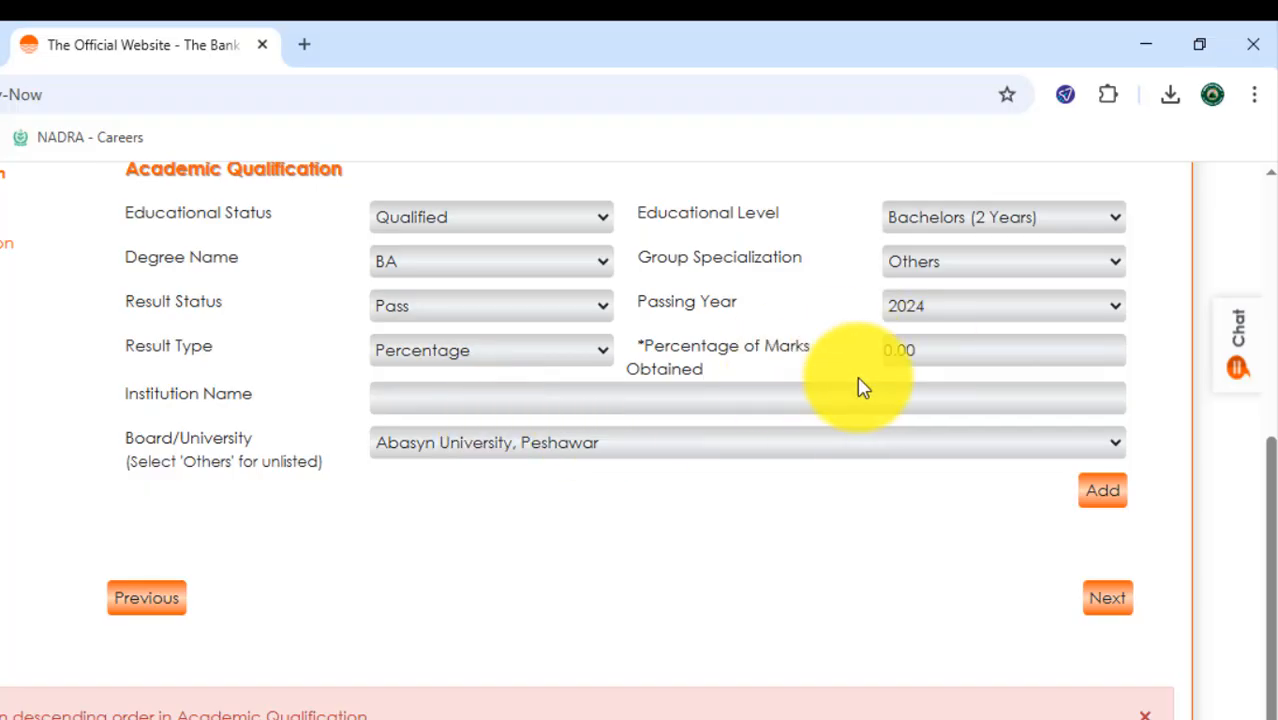
# - Set the Result Type to Percentage with 75 as the marks obtained, and enter GCU Faisalabad as the Institution Name
pyautogui.click(522, 352)
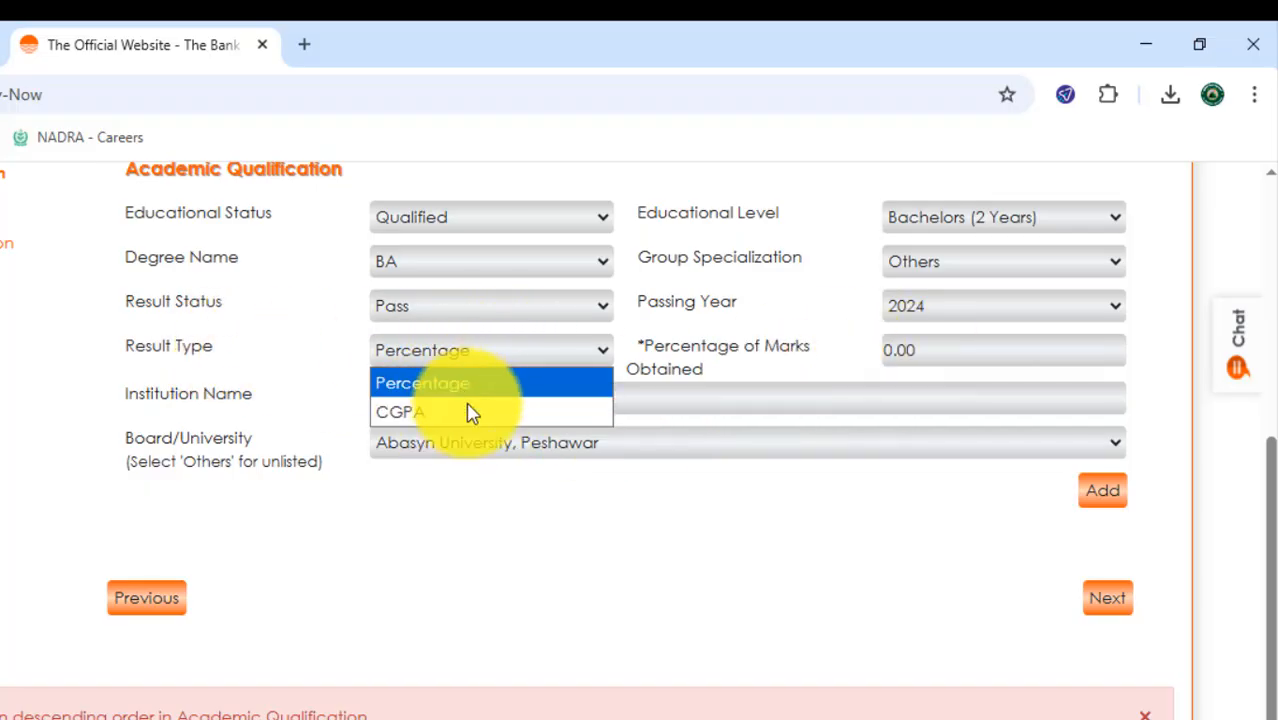
pyautogui.click(416, 390)
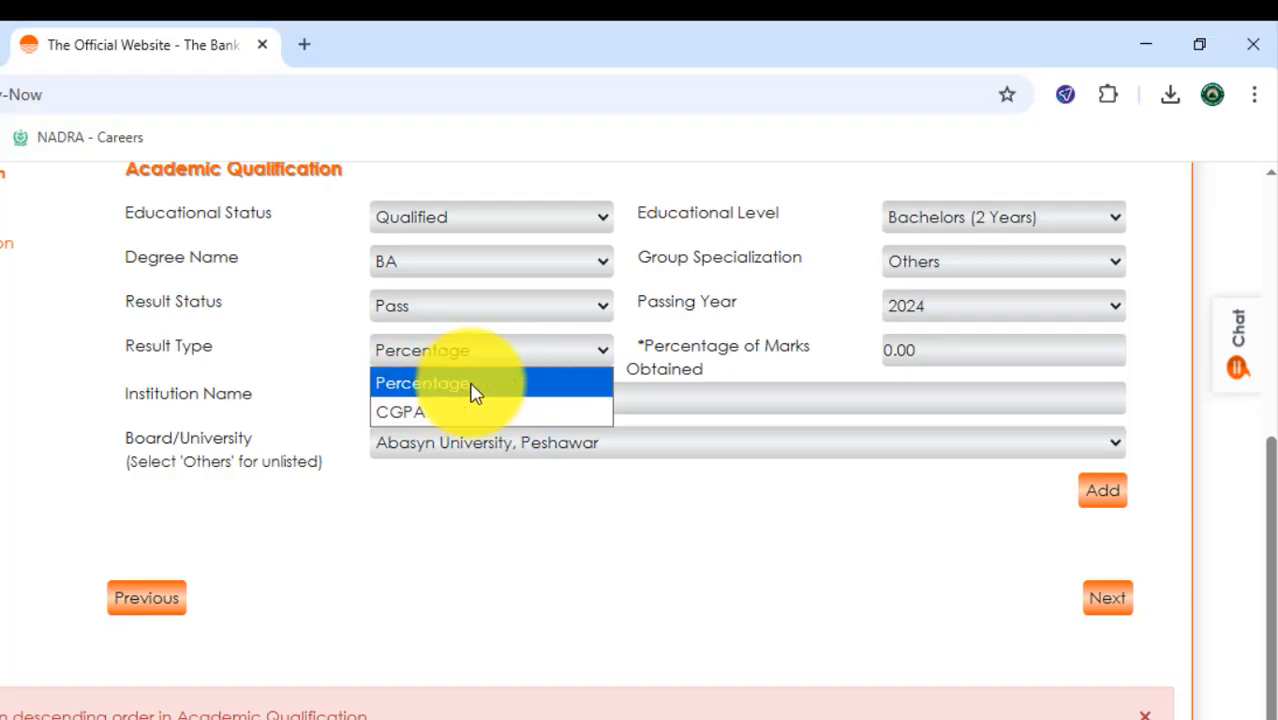
pyautogui.click(414, 391)
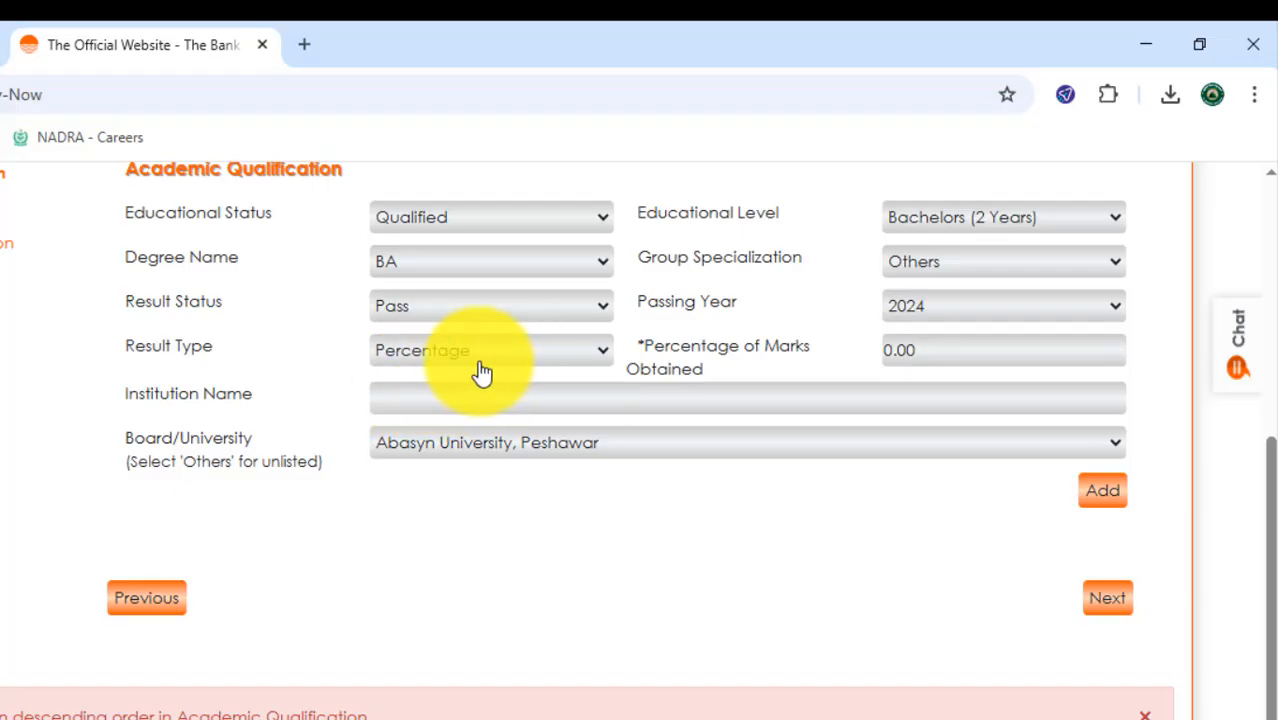
pyautogui.doubleClick(950, 358)
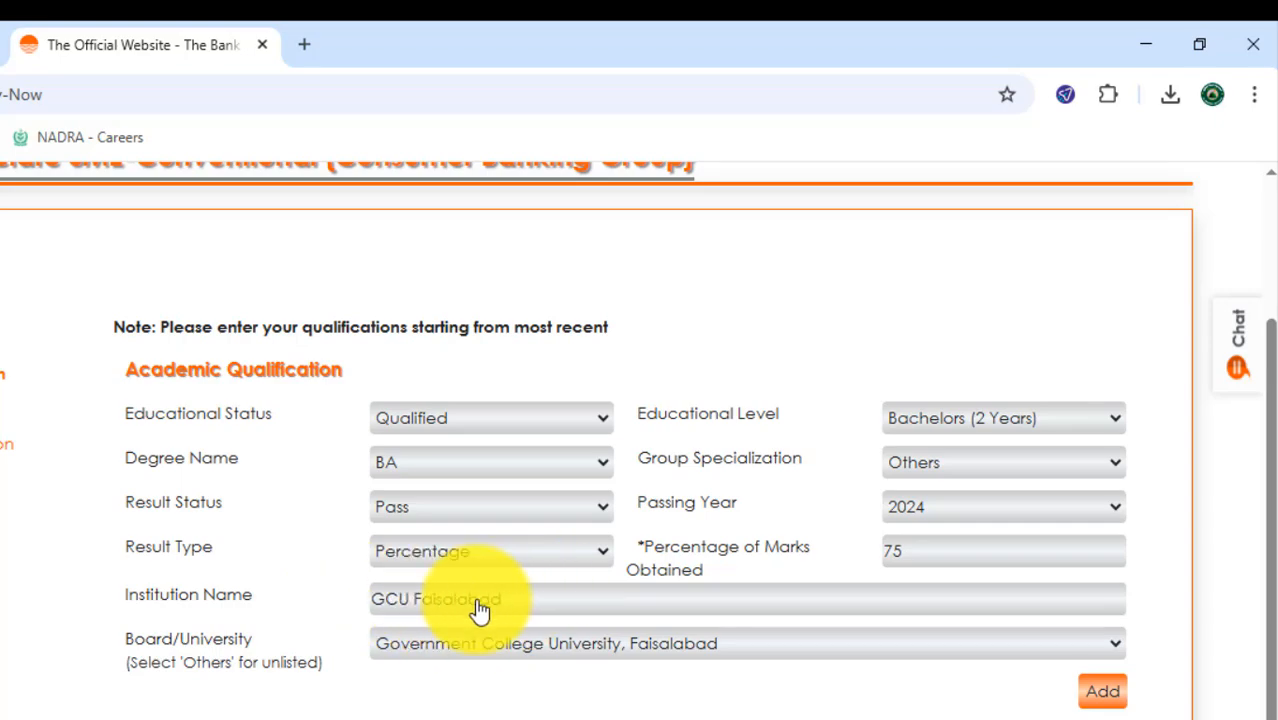
pyautogui.moveTo(552, 606); pyautogui.dragTo(385, 600)
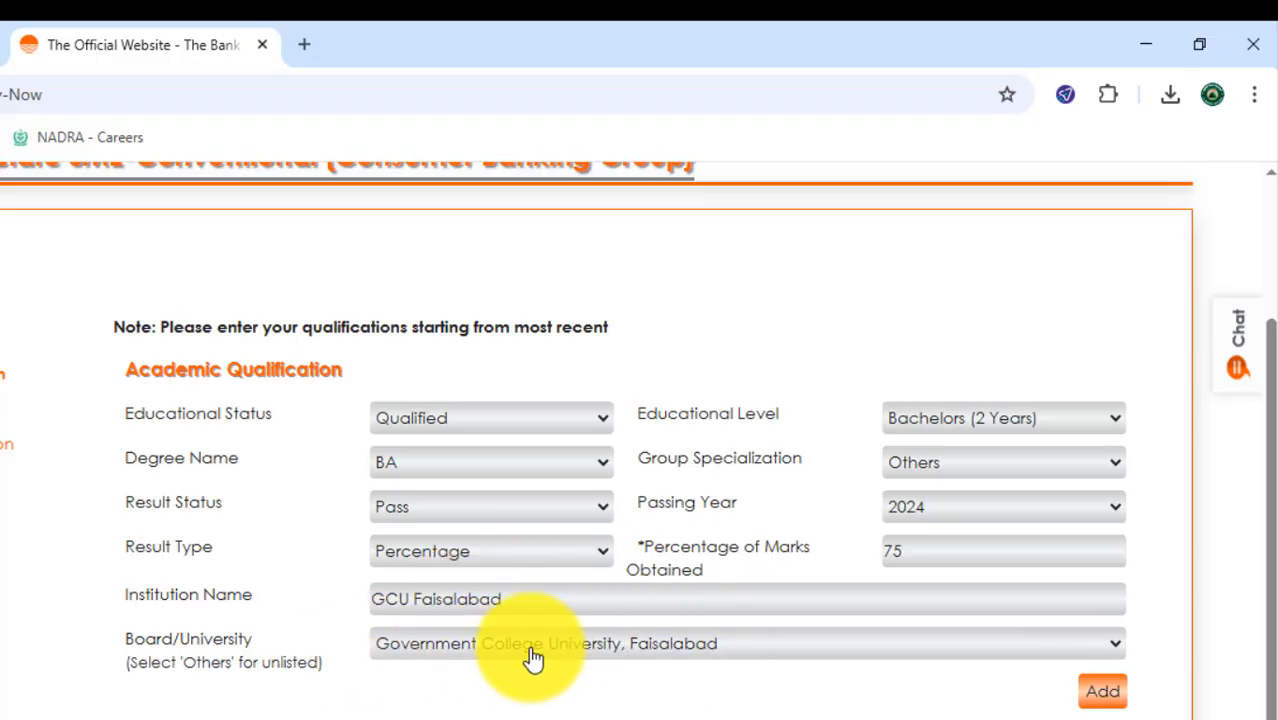
# - Try Others as the Board/University, the choice for an unlisted institution
pyautogui.click(783, 652)
pyautogui.click(783, 652)
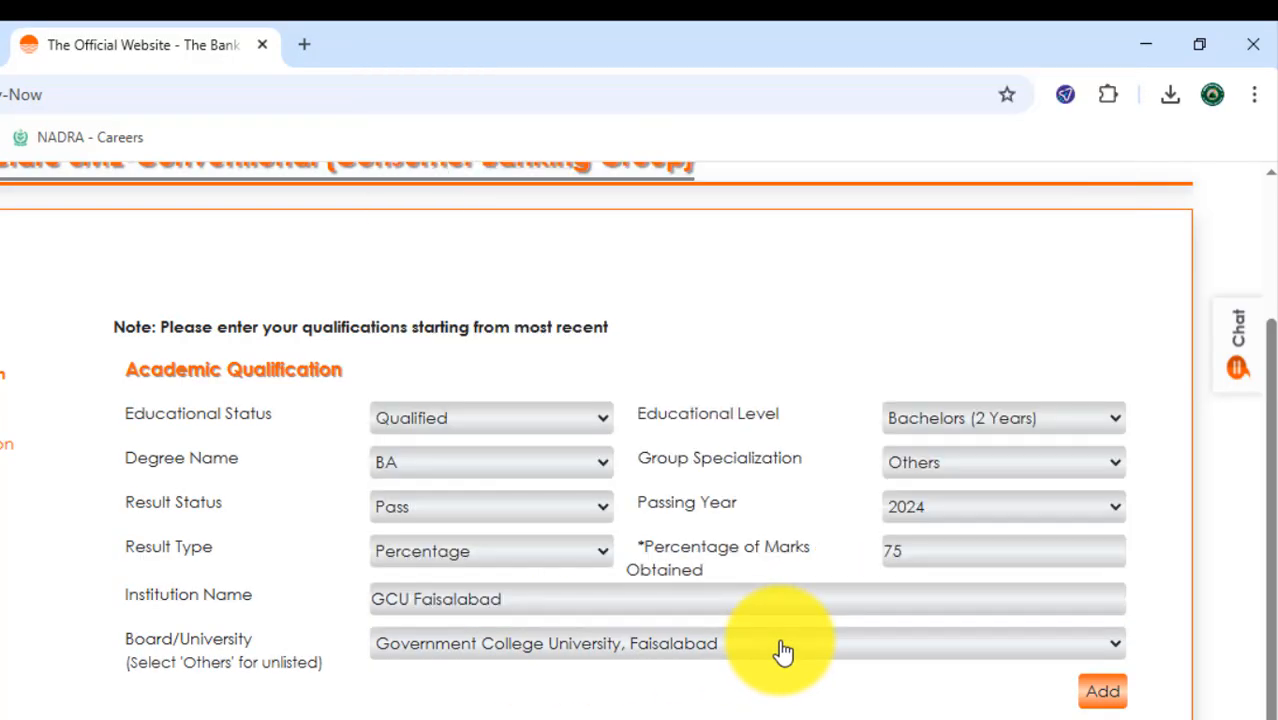
pyautogui.click(783, 652)
pyautogui.scroll(-10, 719, 460)
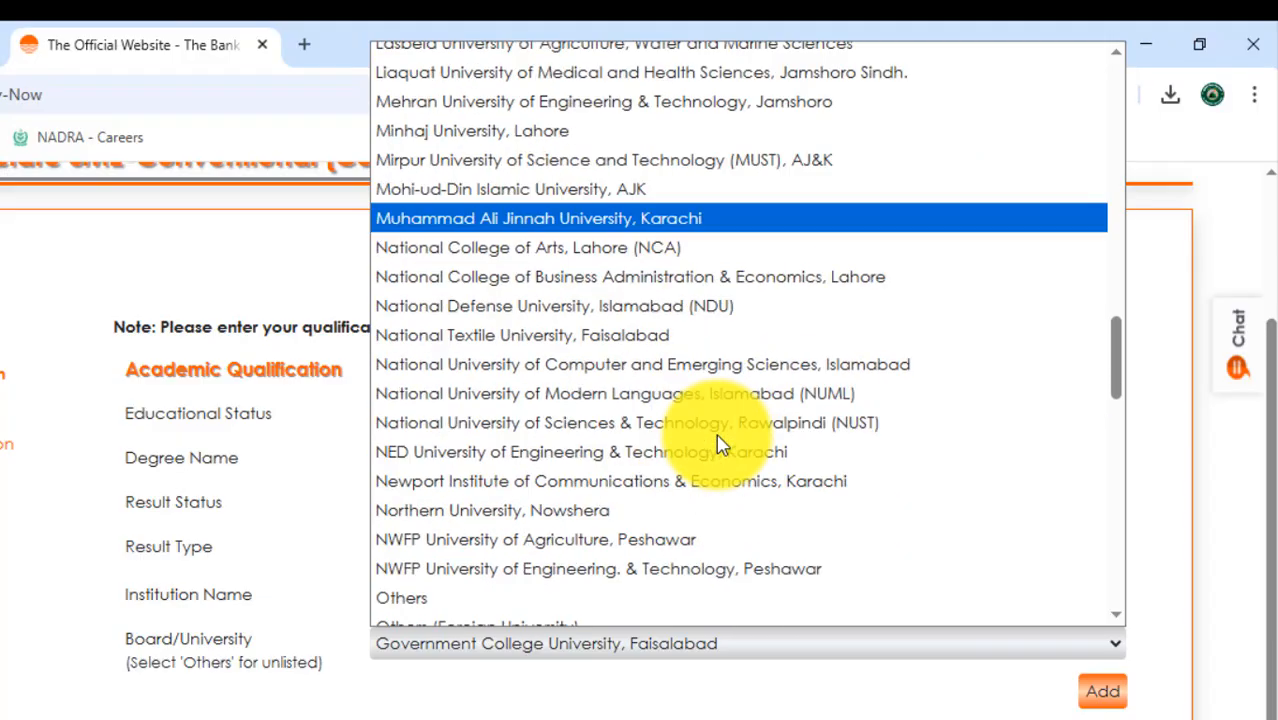
pyautogui.click(488, 614)
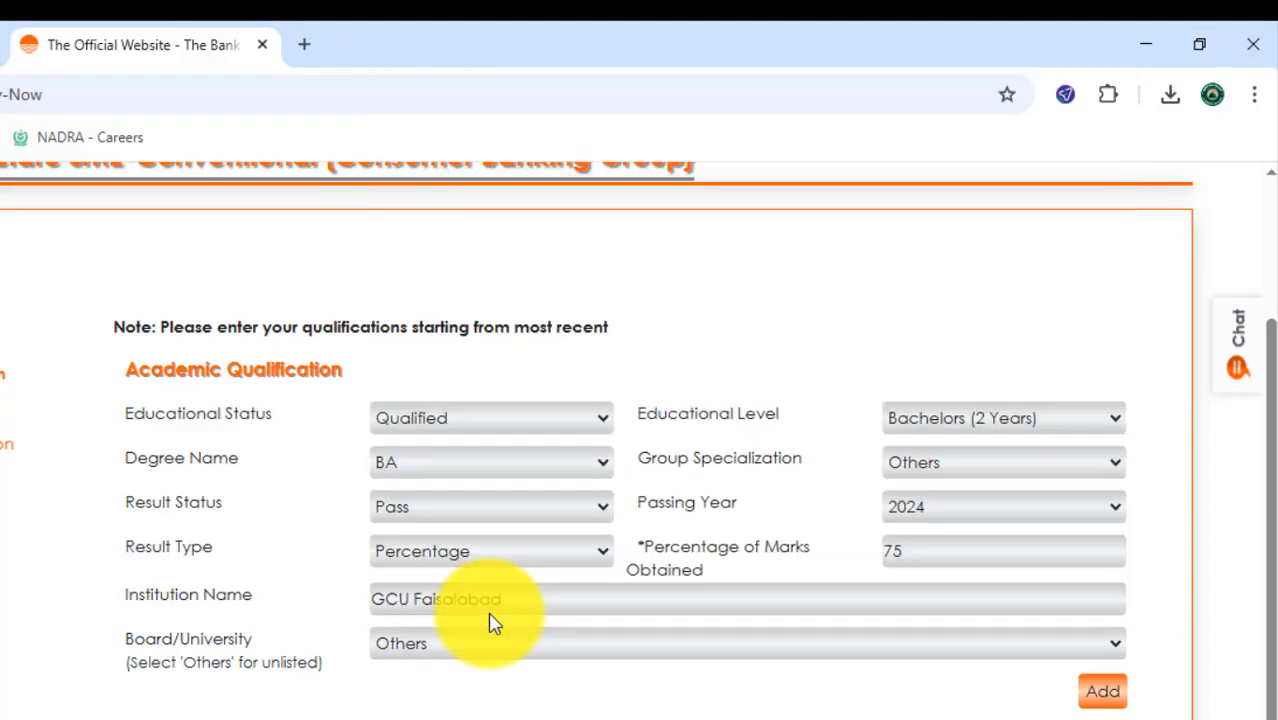
pyautogui.scroll(-4, 451, 688)
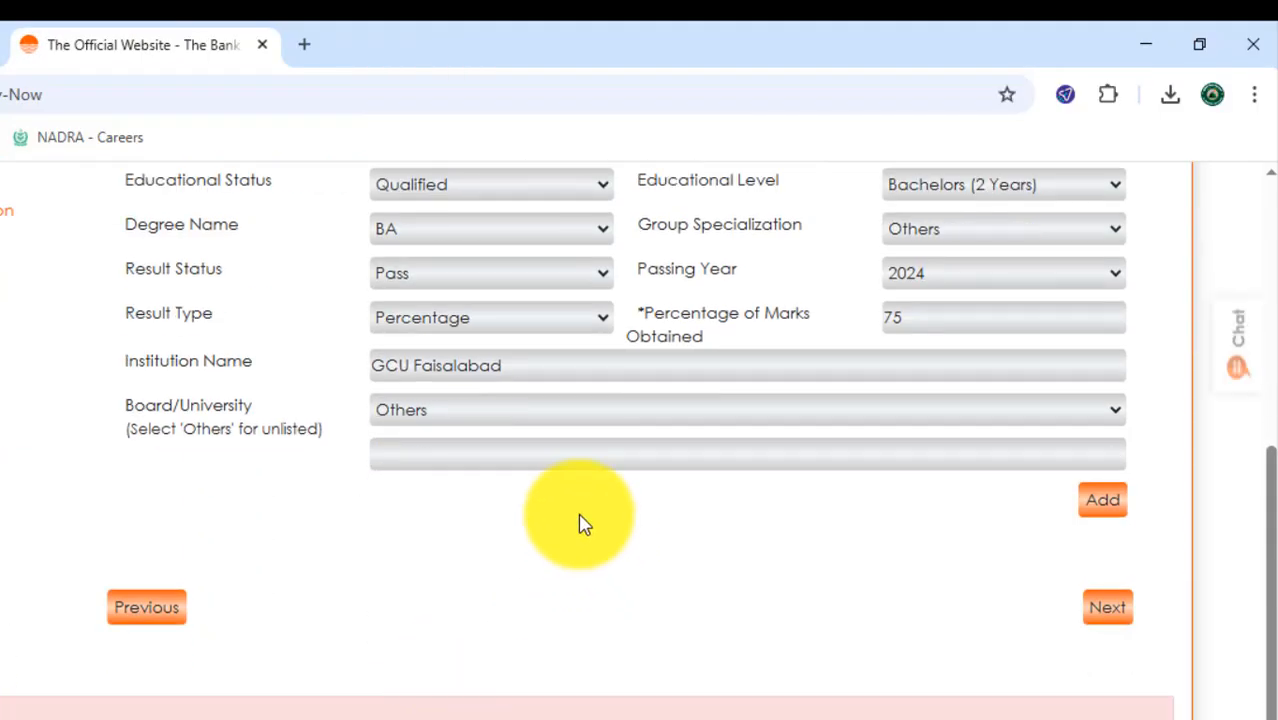
pyautogui.scroll(1, 578, 522)
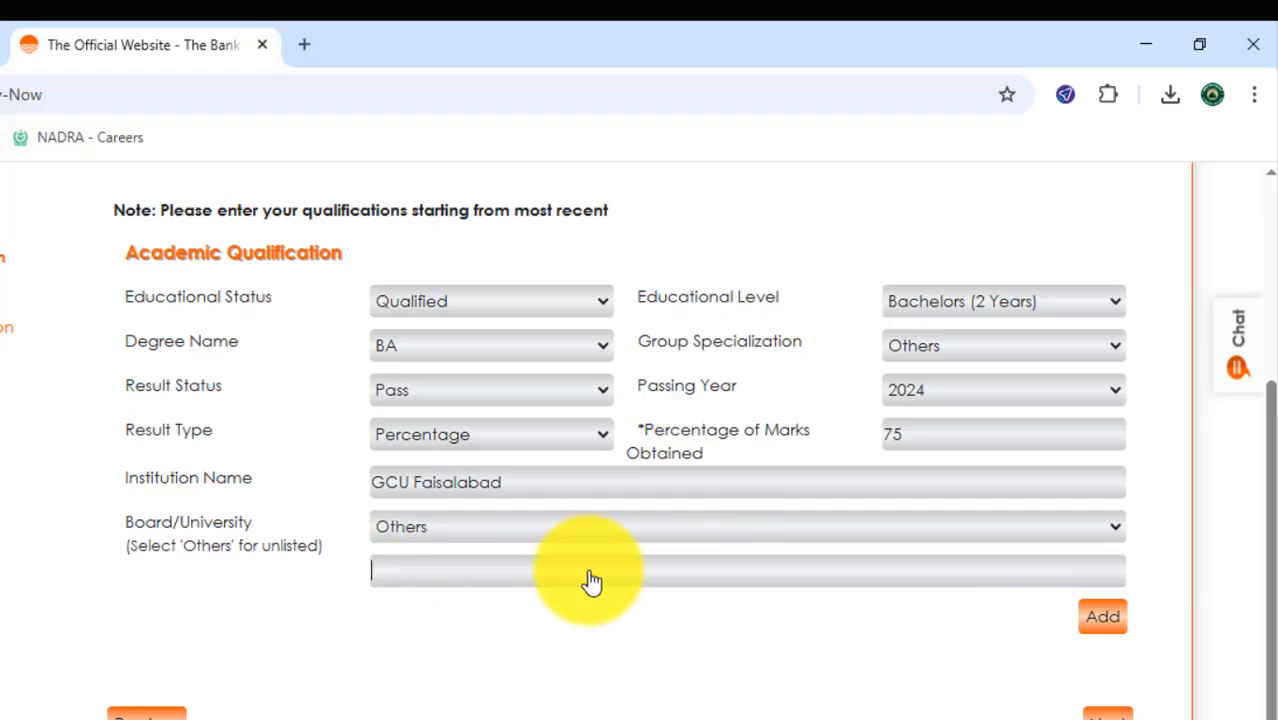
# - Set the Board/University to University of Malakand, Chakdara, Dir, Malakand, and add the bachelor's qualification to the application
pyautogui.click(453, 543)
pyautogui.click(533, 145)
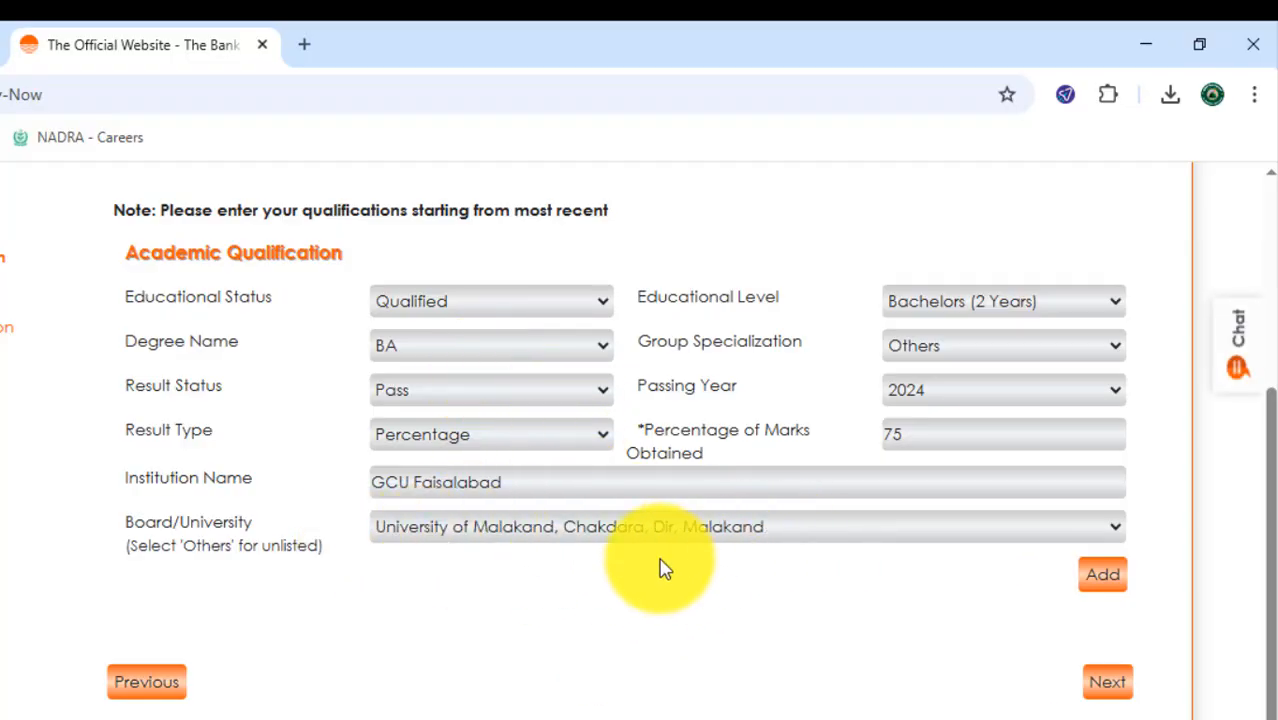
pyautogui.scroll(1, 565, 284)
pyautogui.scroll(-1, 568, 317)
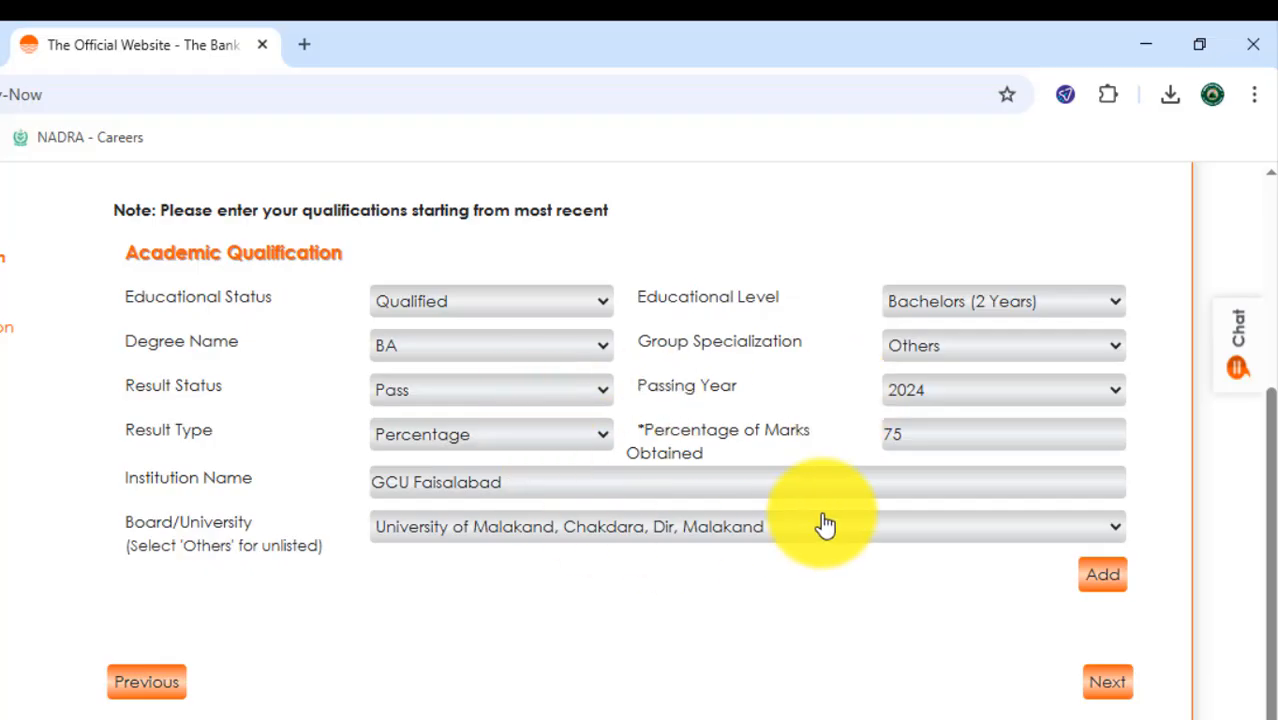
pyautogui.click(1101, 580)
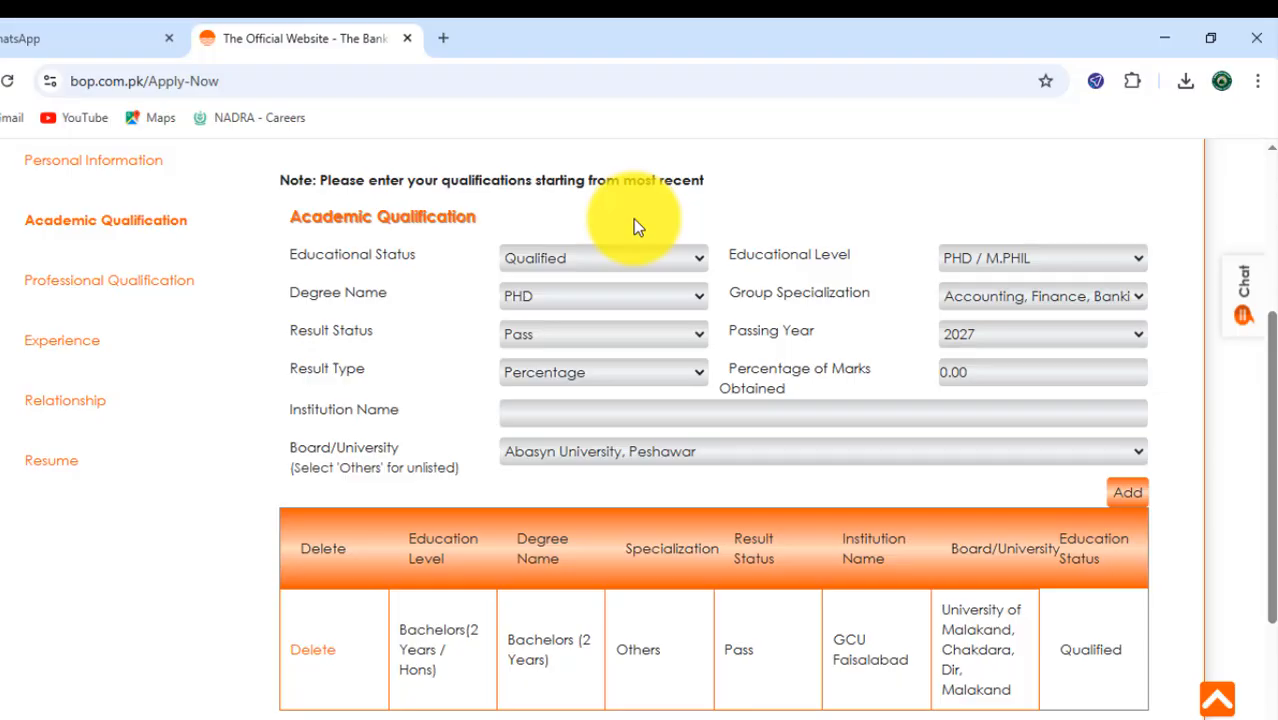
# - Set the Educational Level to Intermediate or A-Levels or Equivalent and the Degree Name to ICS
pyautogui.click(1020, 260)
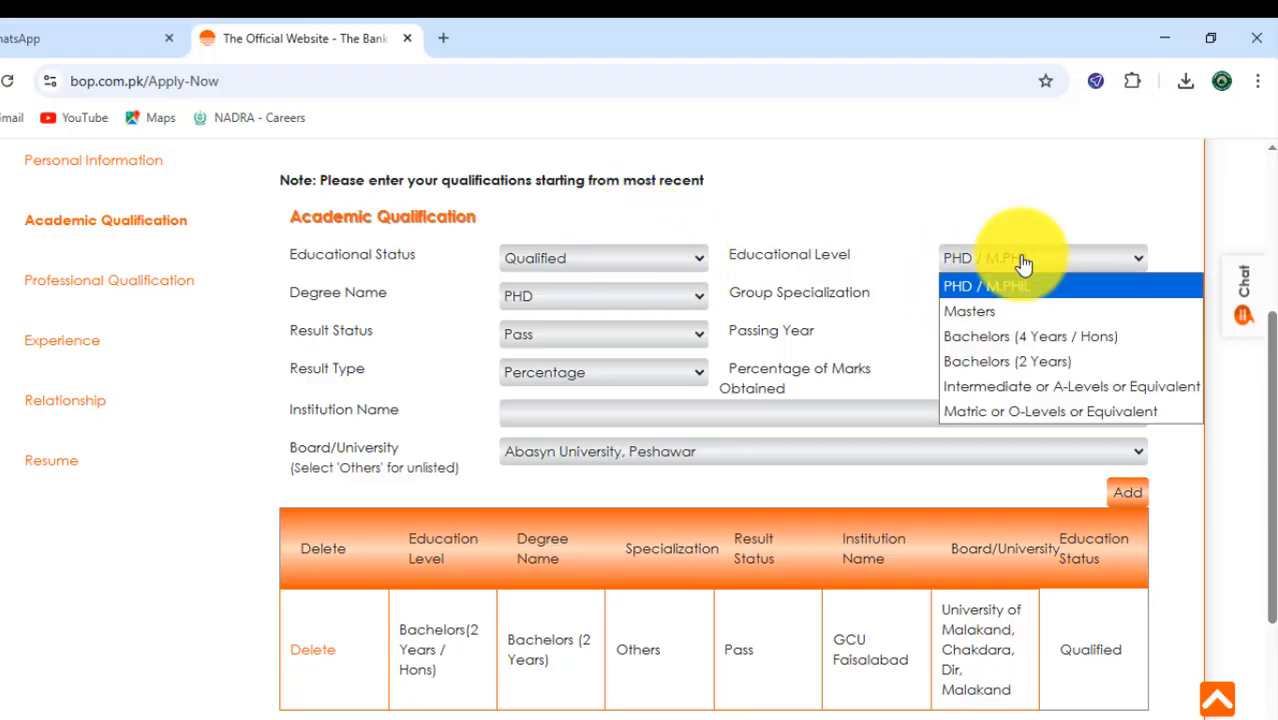
pyautogui.click(690, 258)
pyautogui.click(970, 256)
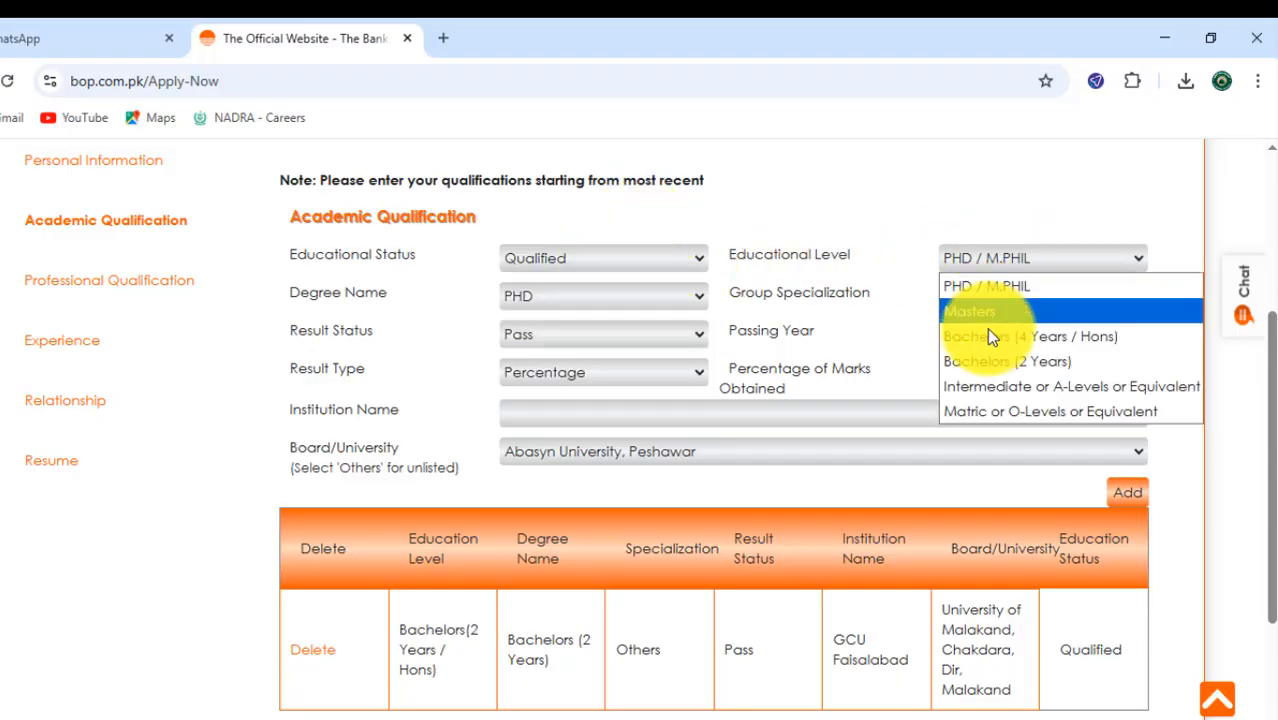
pyautogui.click(975, 387)
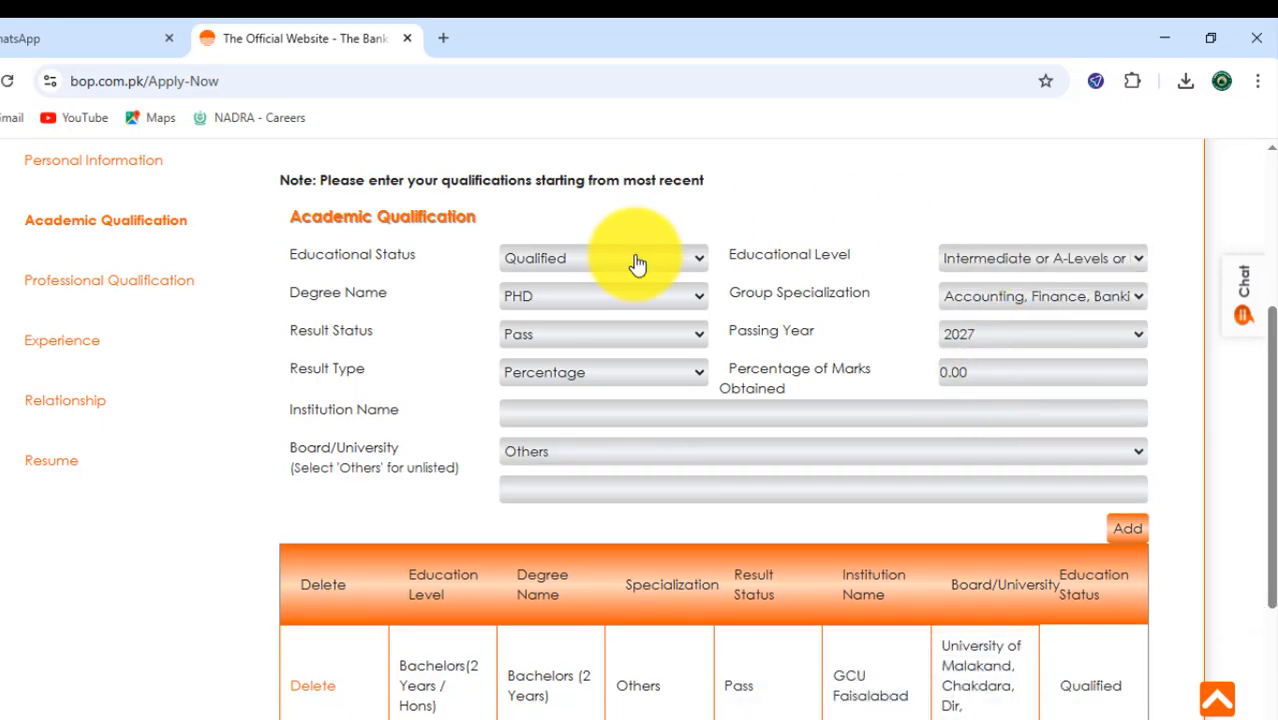
pyautogui.click(590, 300)
pyautogui.scroll(-10, 565, 548)
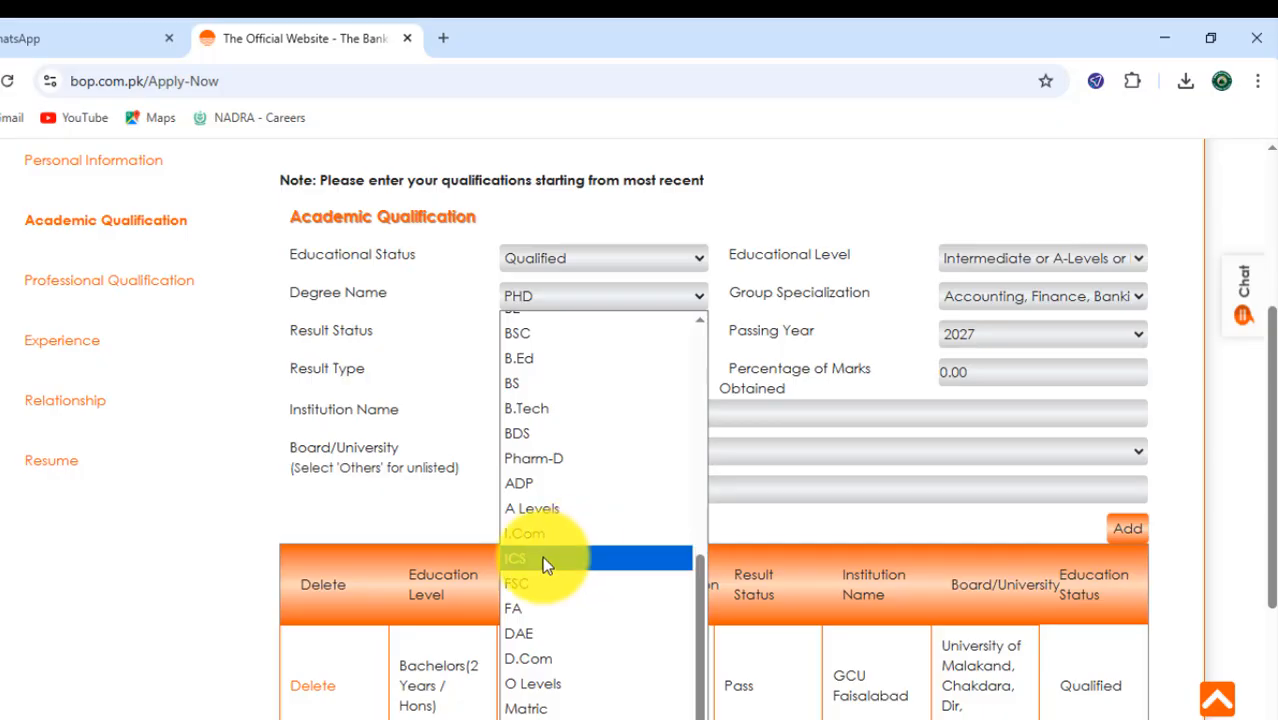
pyautogui.click(516, 560)
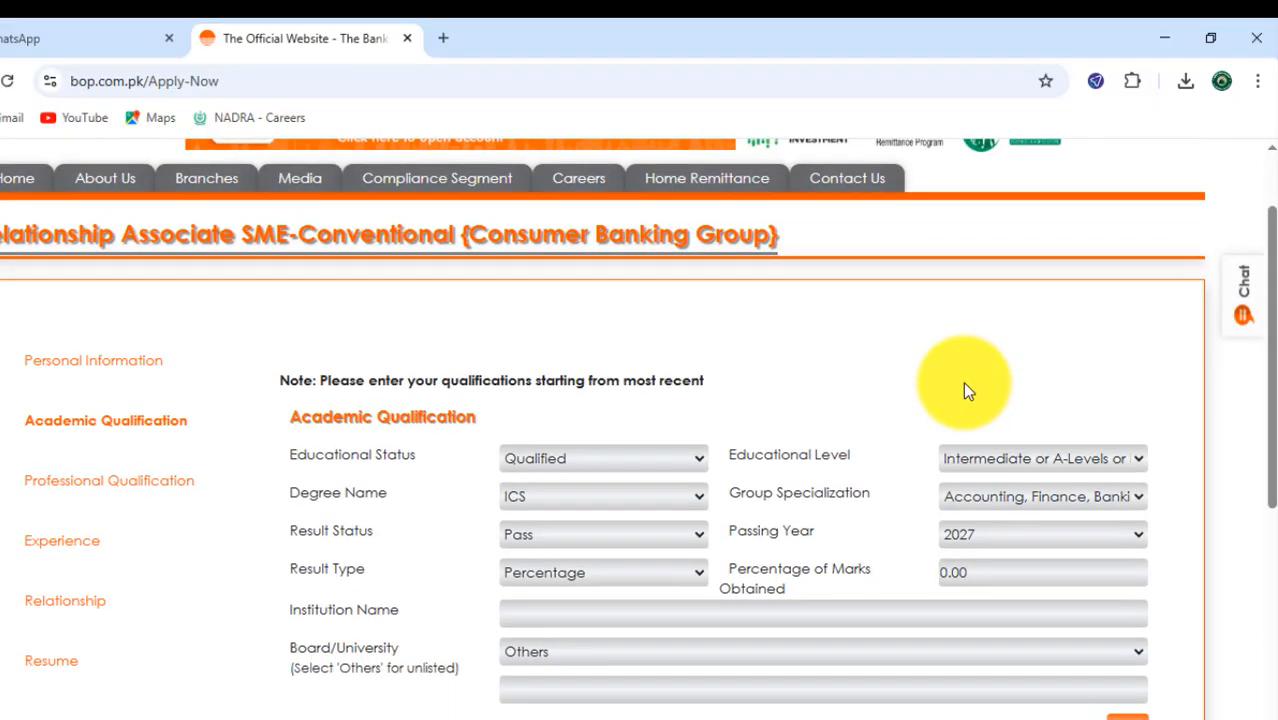
# - Set the Group Specialization of the ICS qualification to Others
pyautogui.scroll(-2, 962, 381)
pyautogui.click(1062, 298)
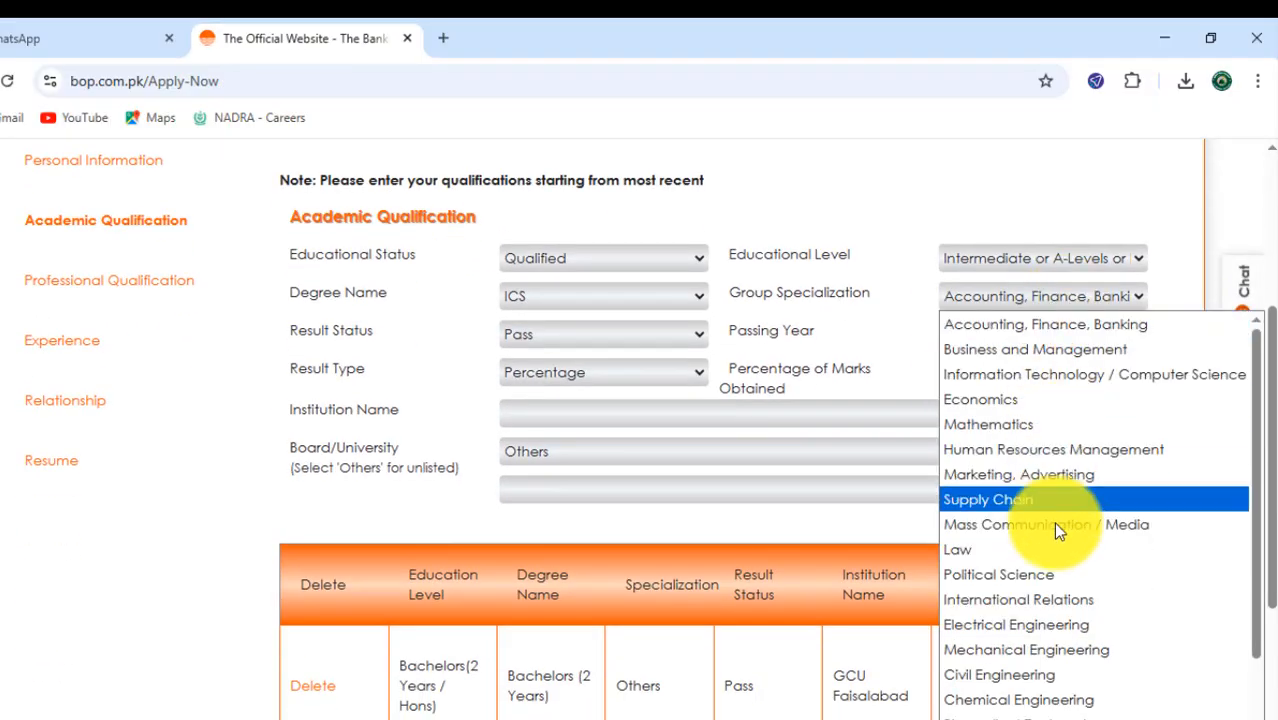
pyautogui.scroll(-1, 1036, 500)
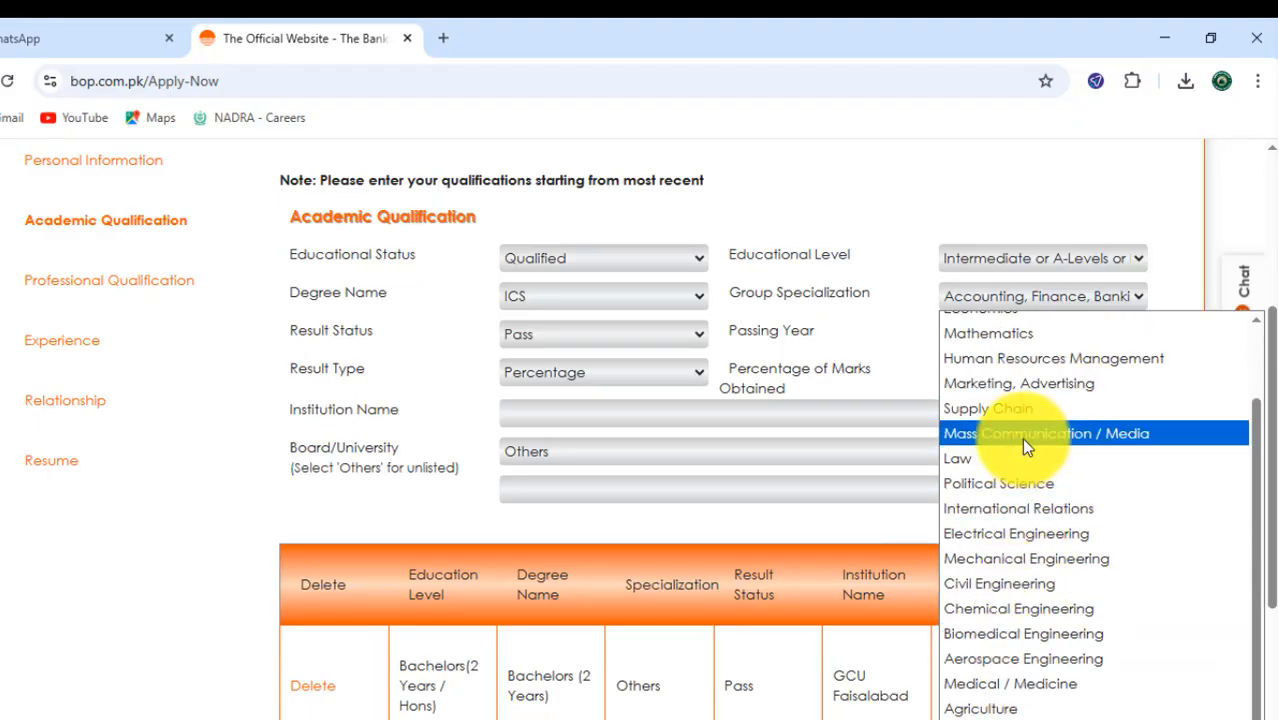
pyautogui.scroll(2, 1028, 400)
pyautogui.scroll(-1, 1012, 620)
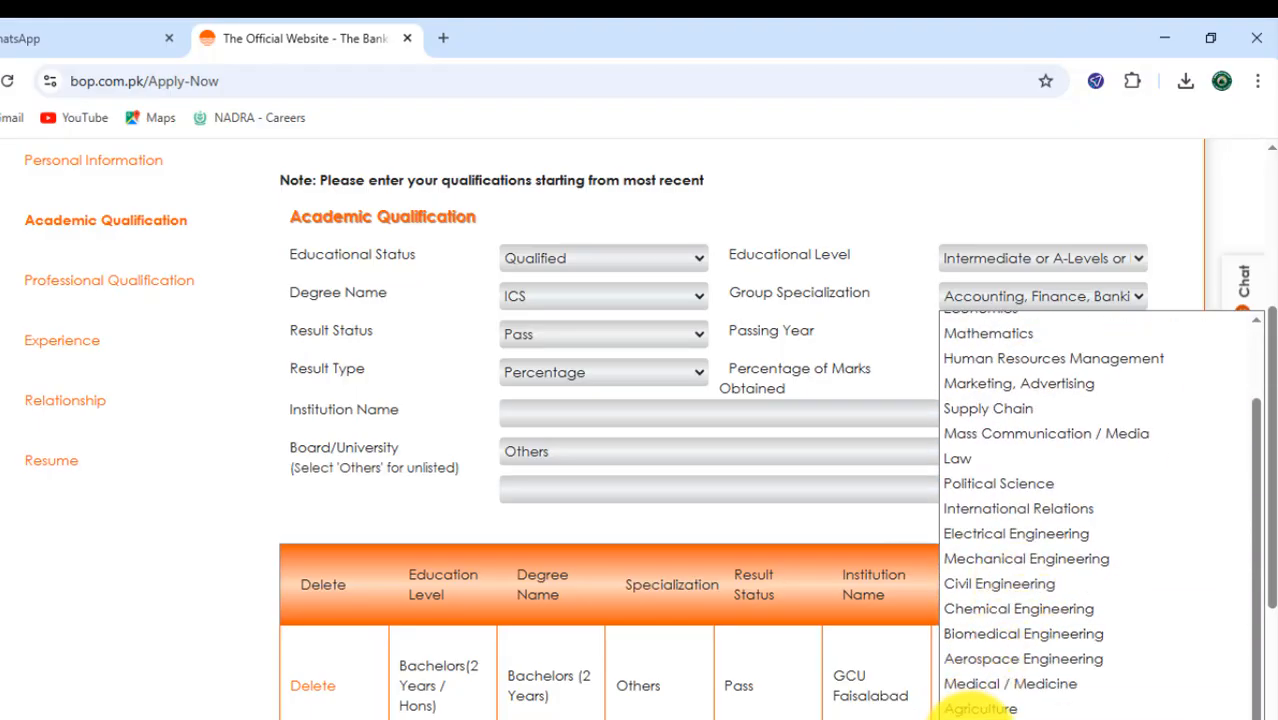
pyautogui.click(975, 705)
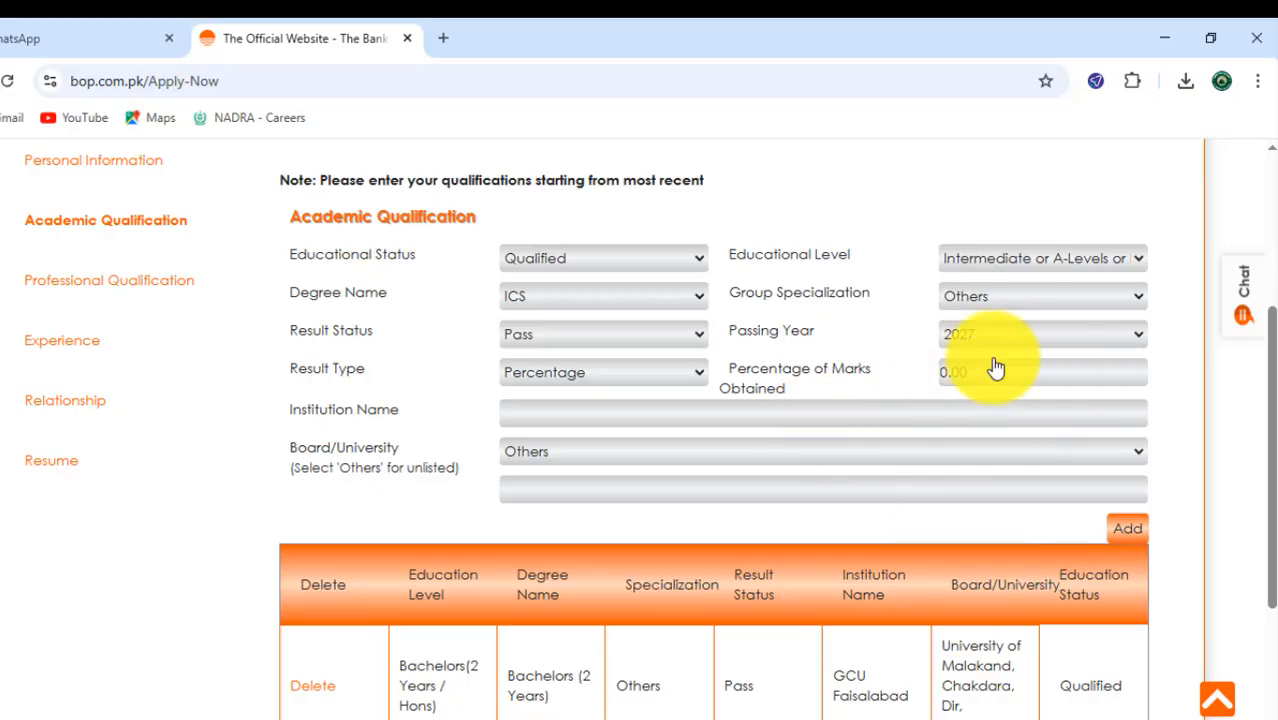
pyautogui.click(964, 333)
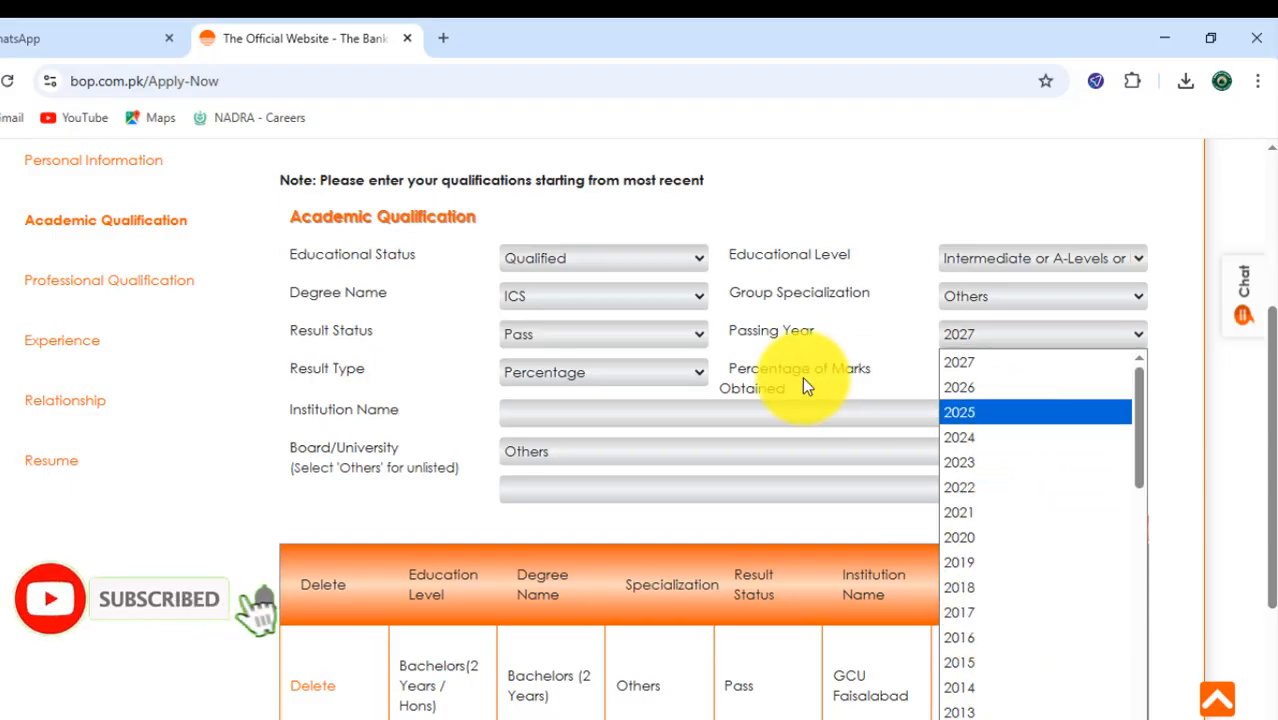
pyautogui.click(612, 374)
pyautogui.click(589, 402)
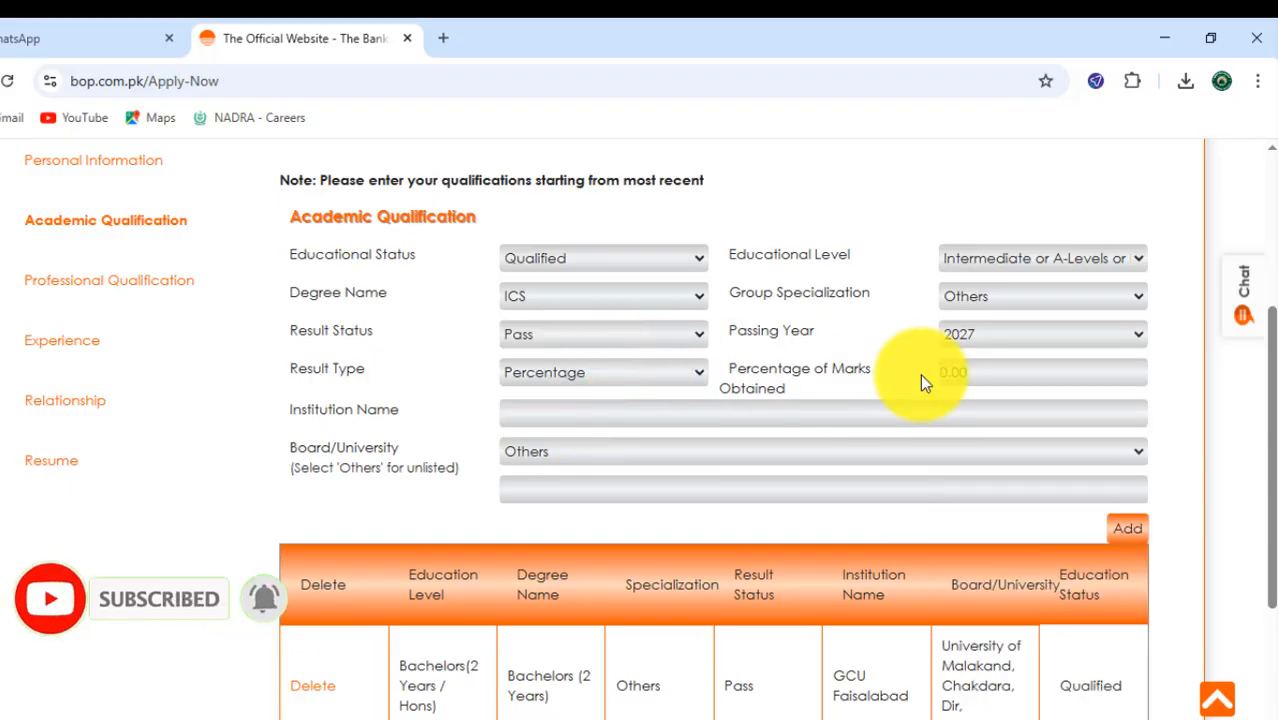
pyautogui.click(522, 417)
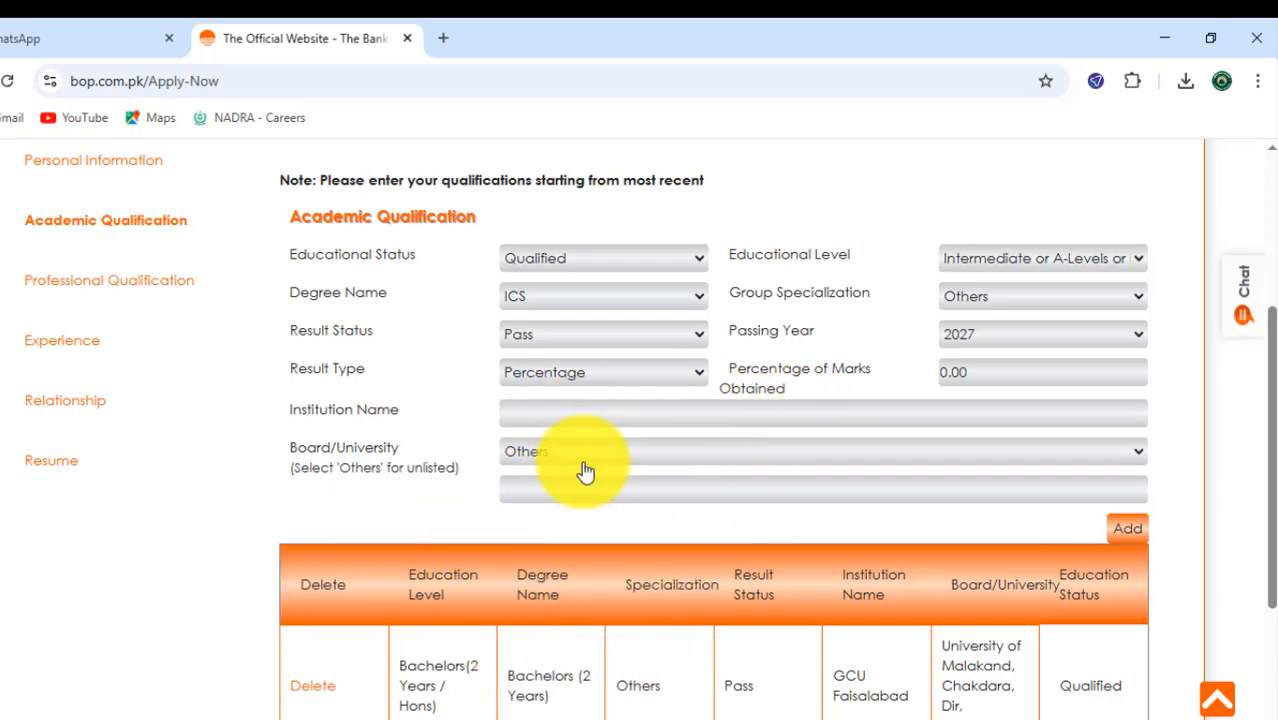
# - Try National College of Business Administration & Economics, Lahore as the Board/University
pyautogui.click(699, 452)
pyautogui.click(669, 148)
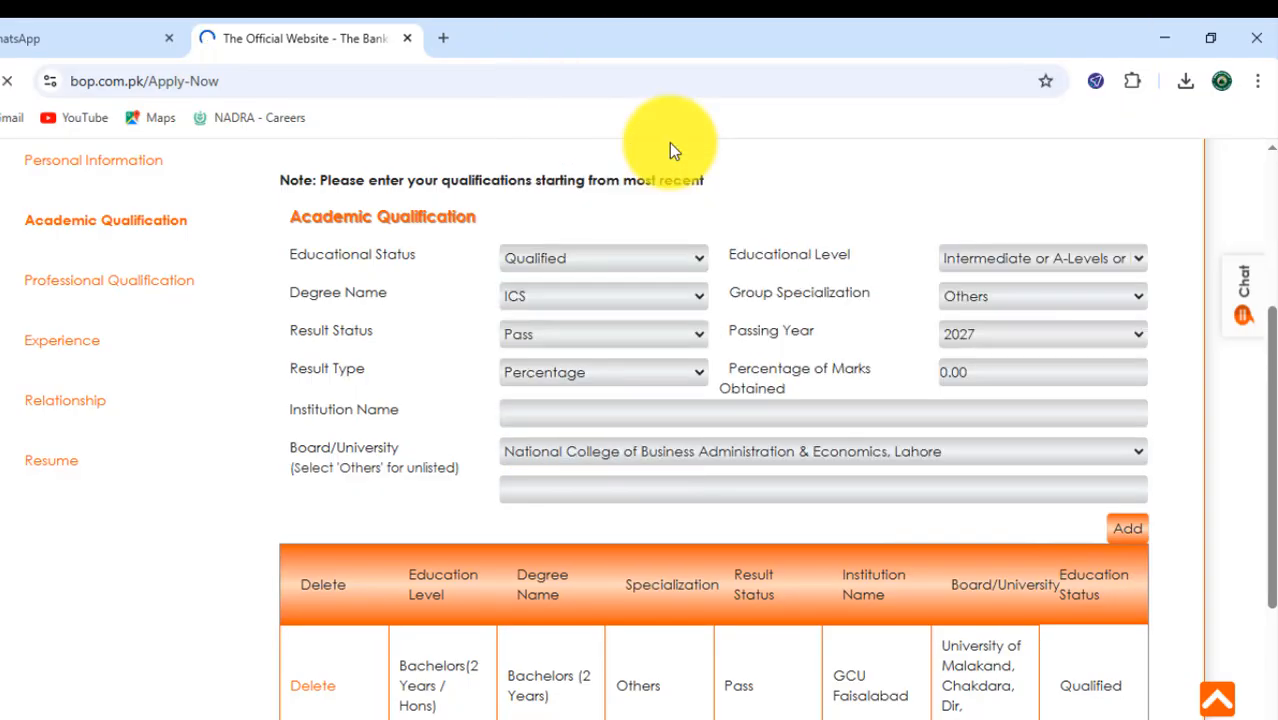
pyautogui.scroll(3, 773, 475)
pyautogui.scroll(-1, 723, 478)
pyautogui.scroll(-3, 723, 478)
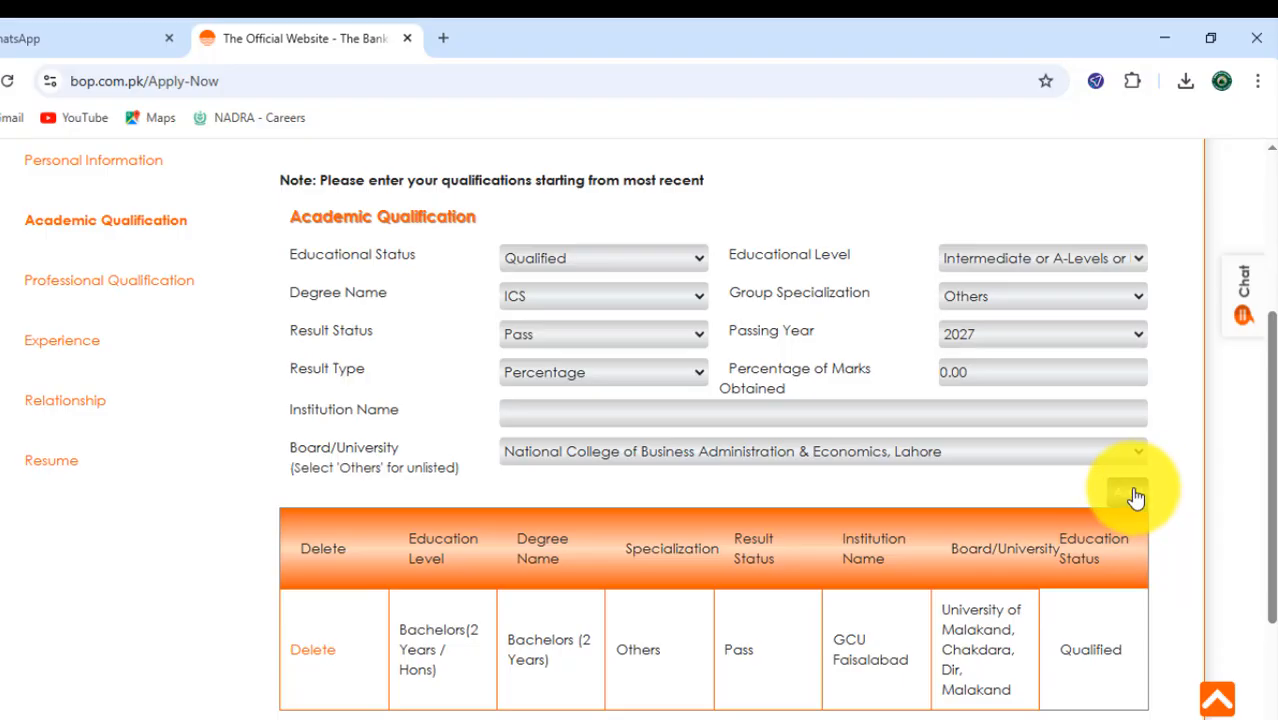
# - Review the bachelor's entry in the table of added qualifications
pyautogui.scroll(-2, 1127, 491)
pyautogui.moveTo(286, 509); pyautogui.dragTo(657, 572)
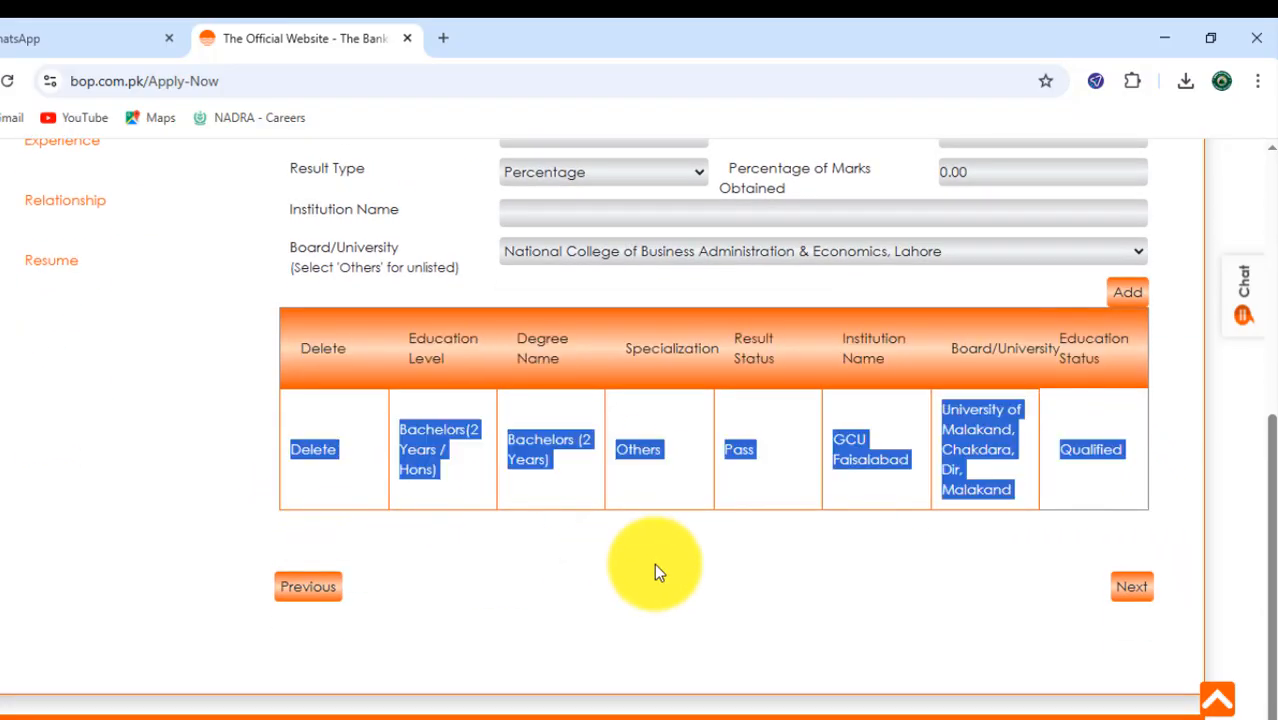
pyautogui.click(839, 563)
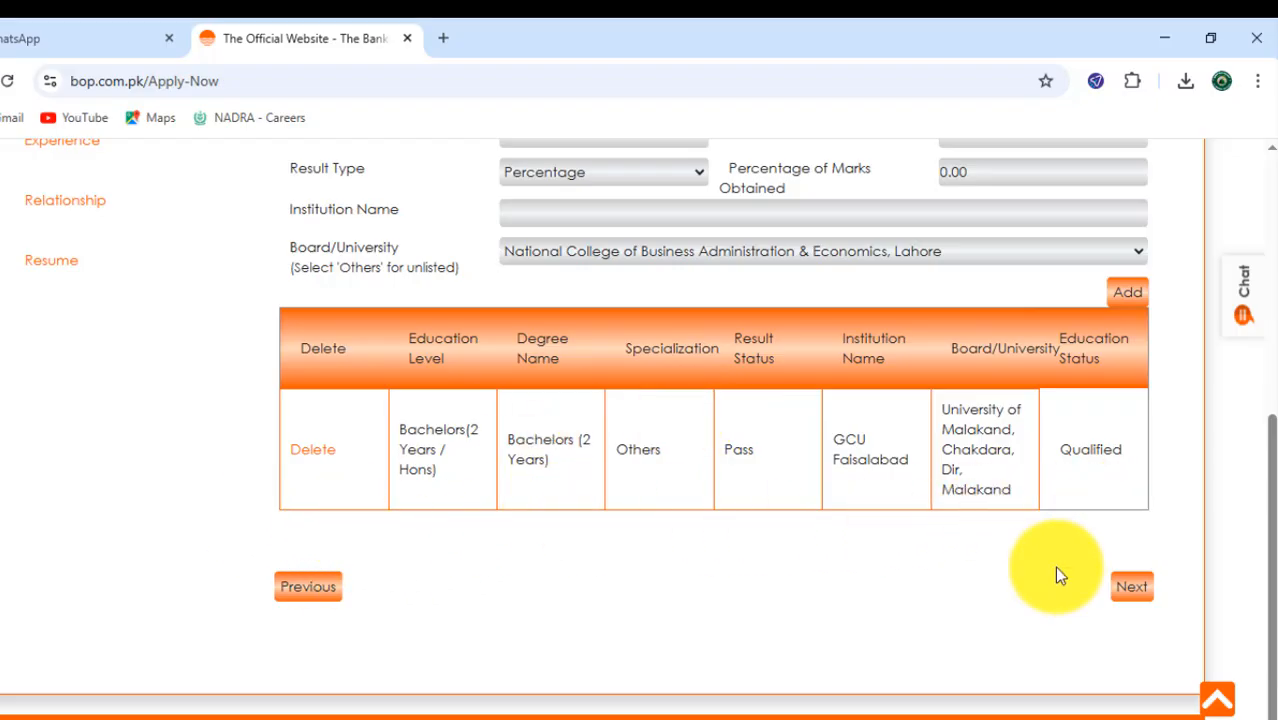
# - Set the Educational Level to Matric or O-Levels or Equivalent
pyautogui.scroll(2, 921, 618)
pyautogui.click(978, 260)
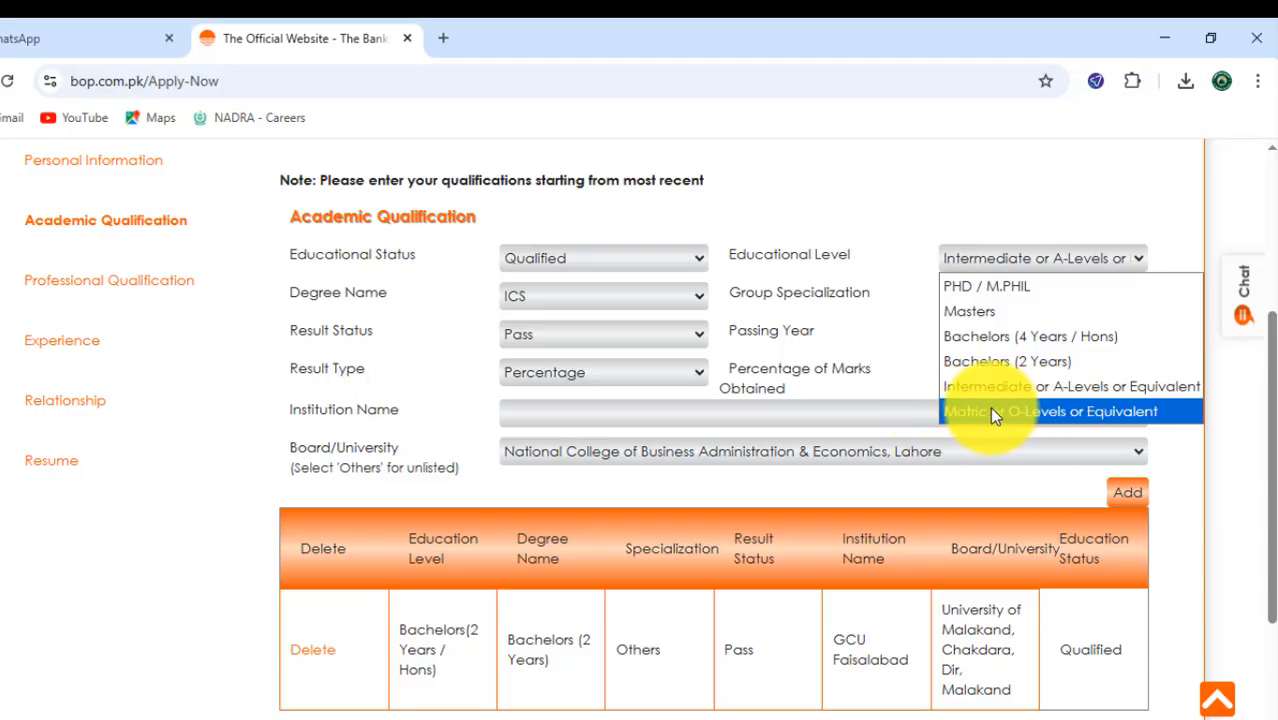
pyautogui.click(993, 412)
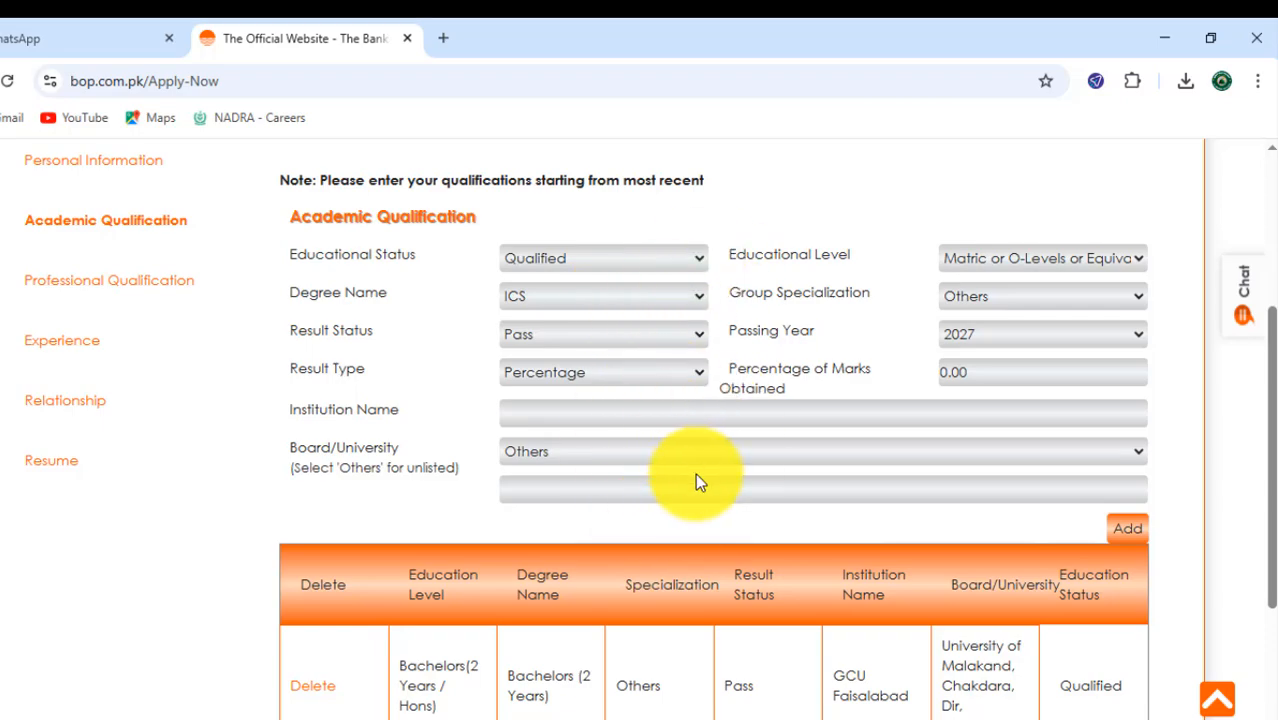
pyautogui.scroll(-1, 695, 475)
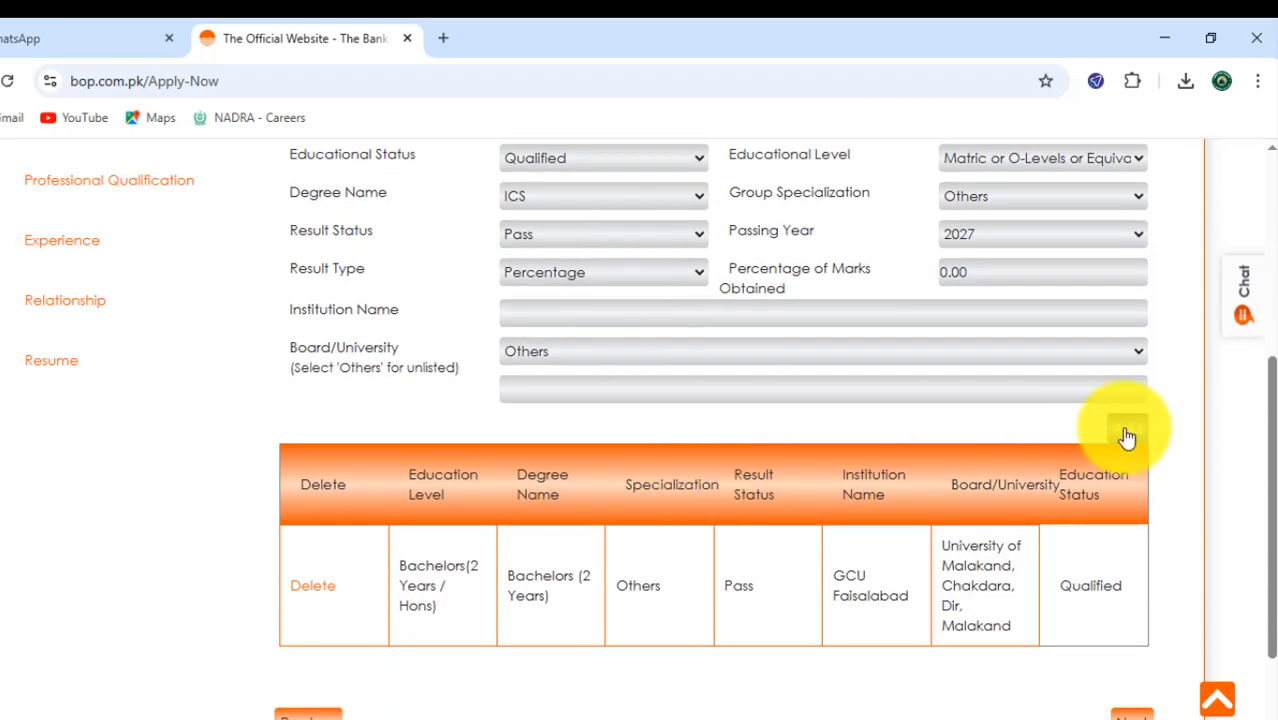
pyautogui.scroll(-1, 756, 514)
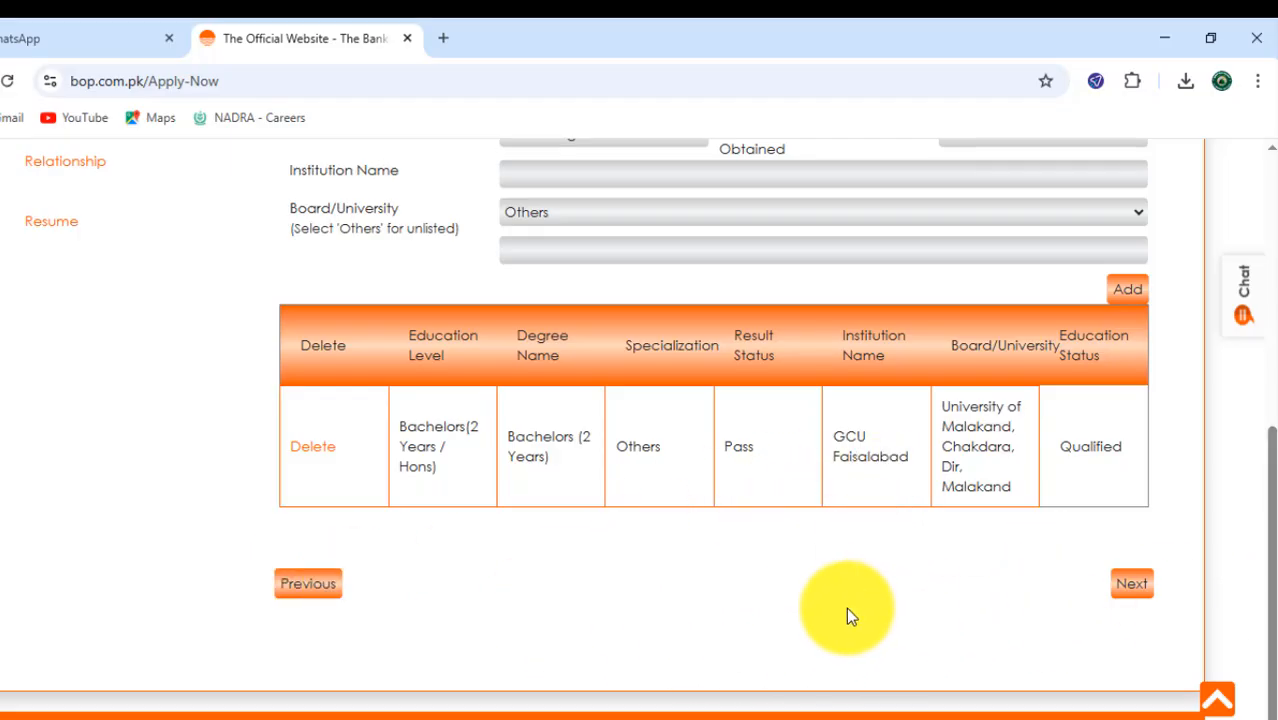
# - Upload JobAd15999.pdf as the latest CV in the Resume section, and submit the application
pyautogui.scroll(3, 846, 620)
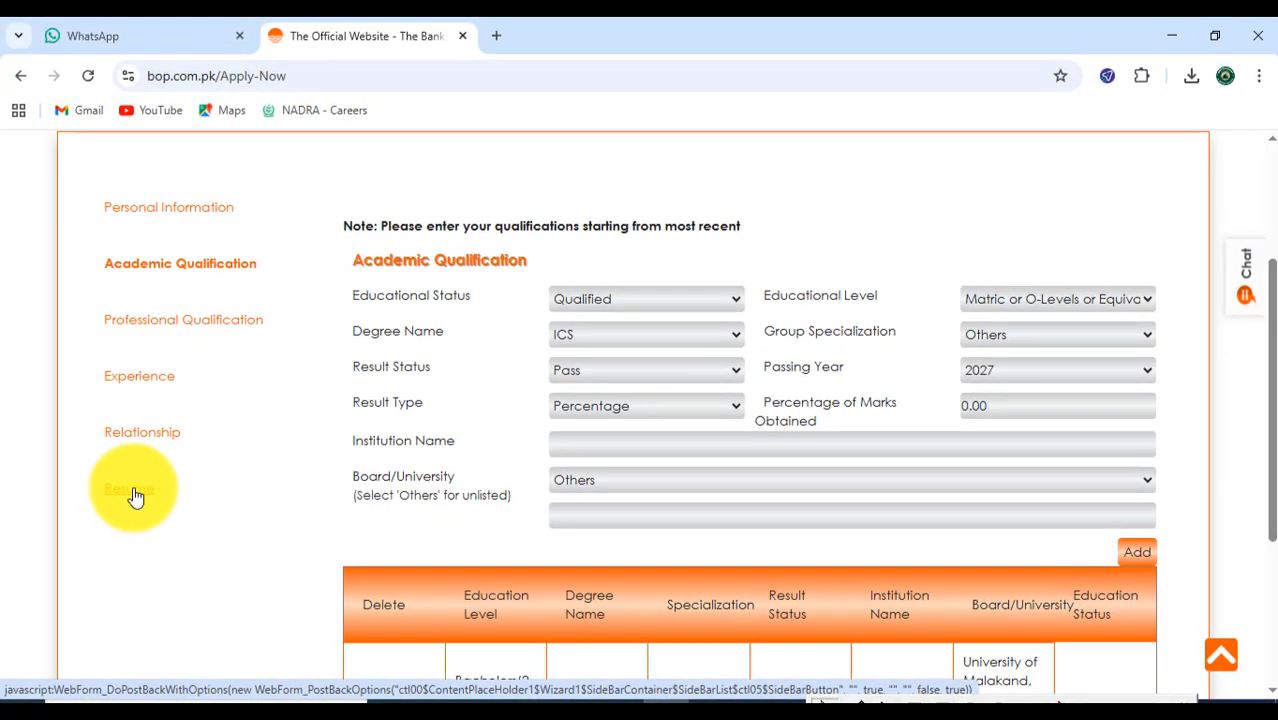
pyautogui.click(136, 497)
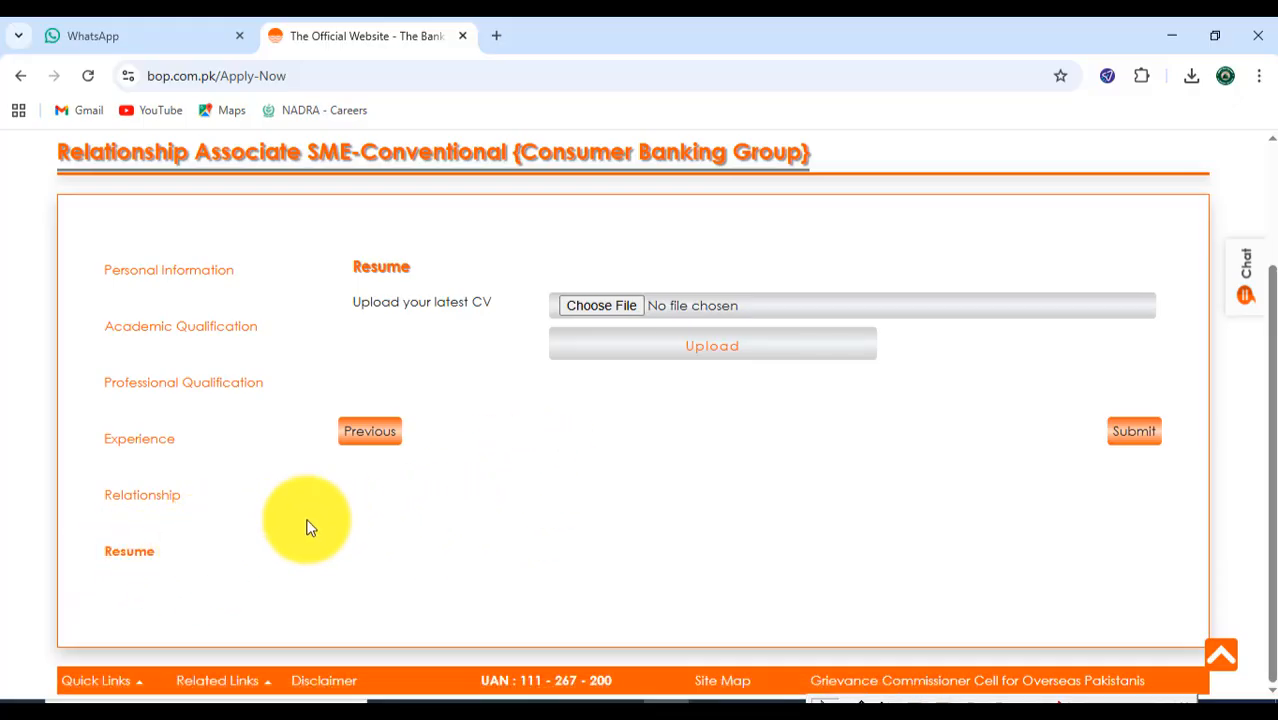
pyautogui.click(592, 308)
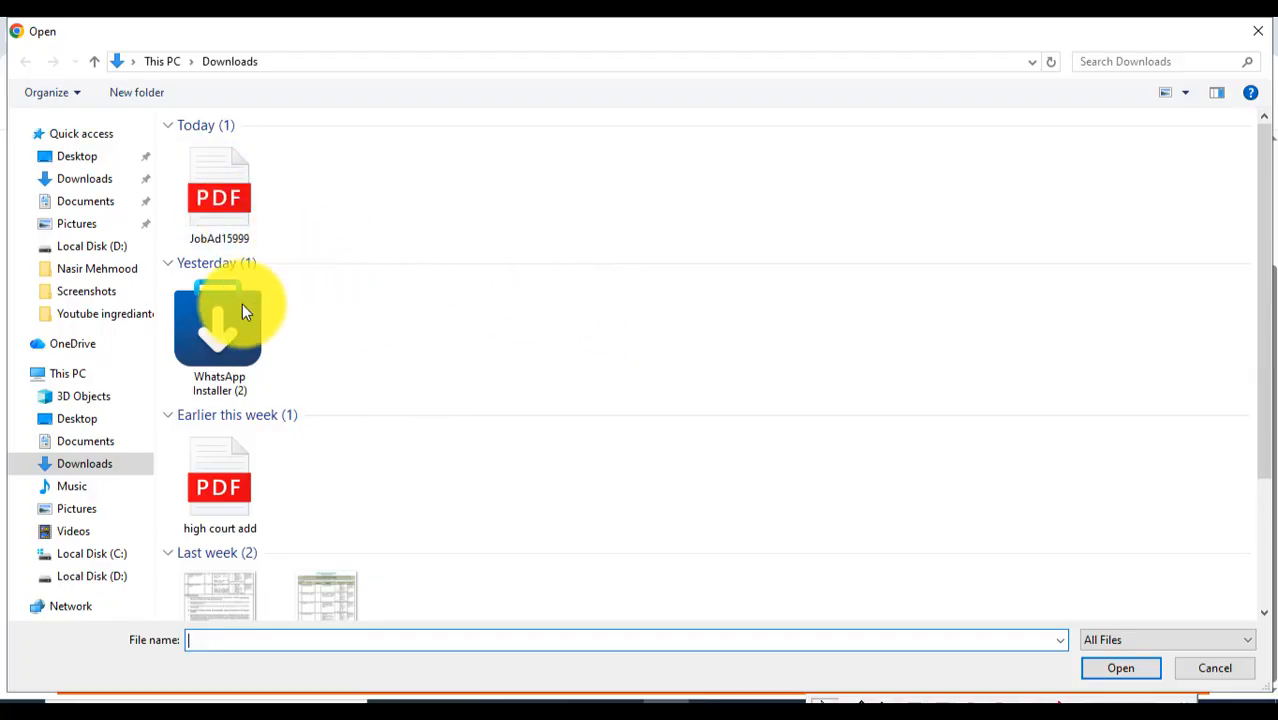
pyautogui.doubleClick(206, 202)
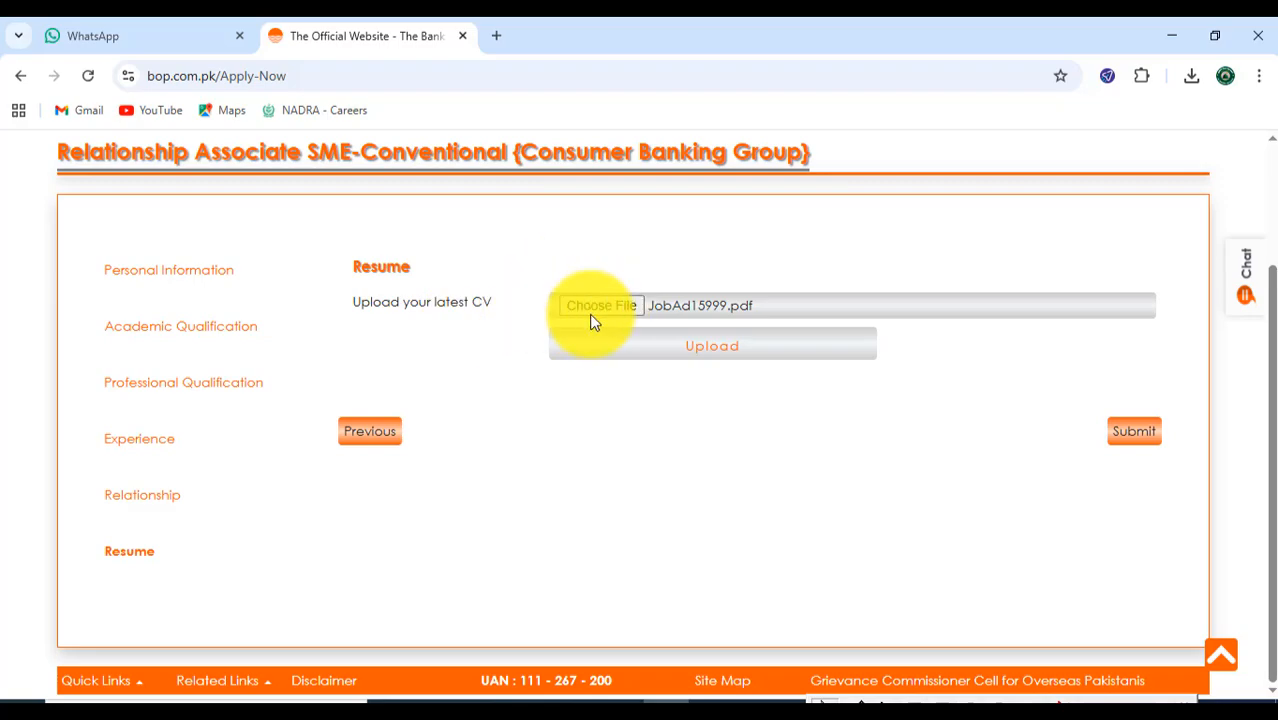
pyautogui.click(731, 349)
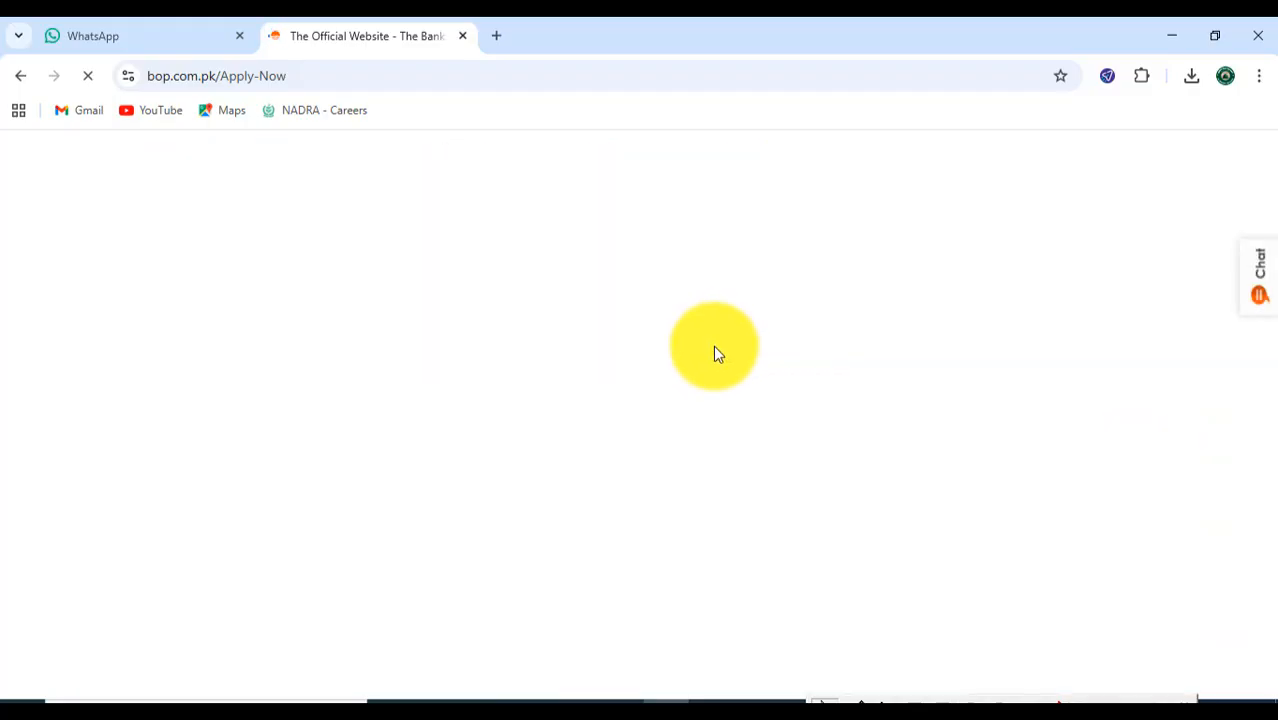
pyautogui.scroll(-1, 724, 443)
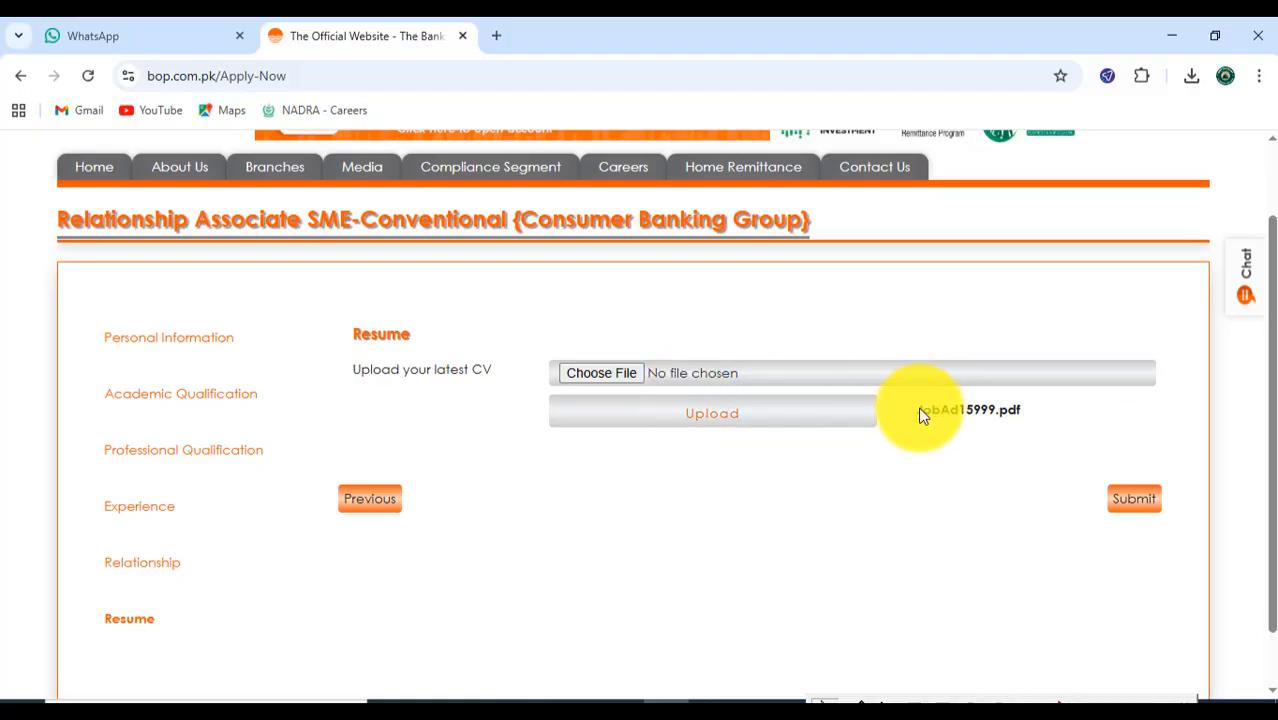
pyautogui.moveTo(919, 410); pyautogui.dragTo(1008, 412)
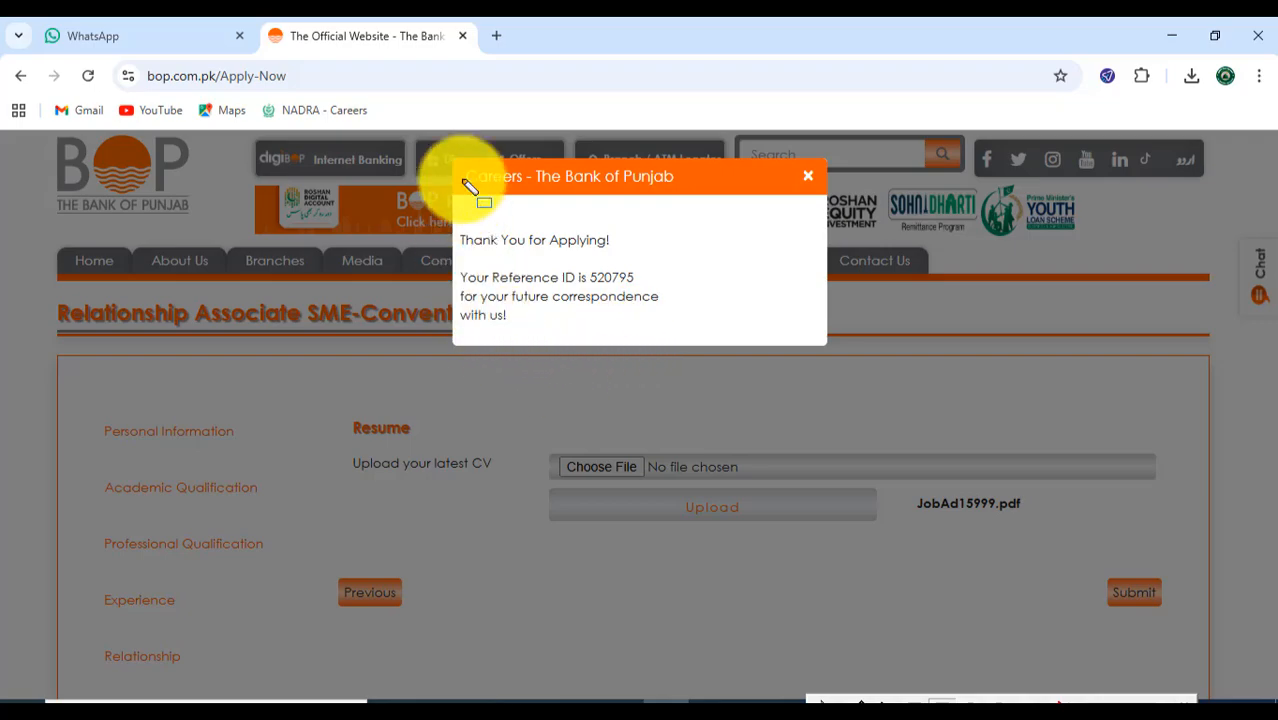
pyautogui.moveTo(455, 211)
pyautogui.mouseDown()
pyautogui.moveTo(475, 249)
pyautogui.moveTo(582, 315)
pyautogui.moveTo(656, 312)
pyautogui.mouseUp()
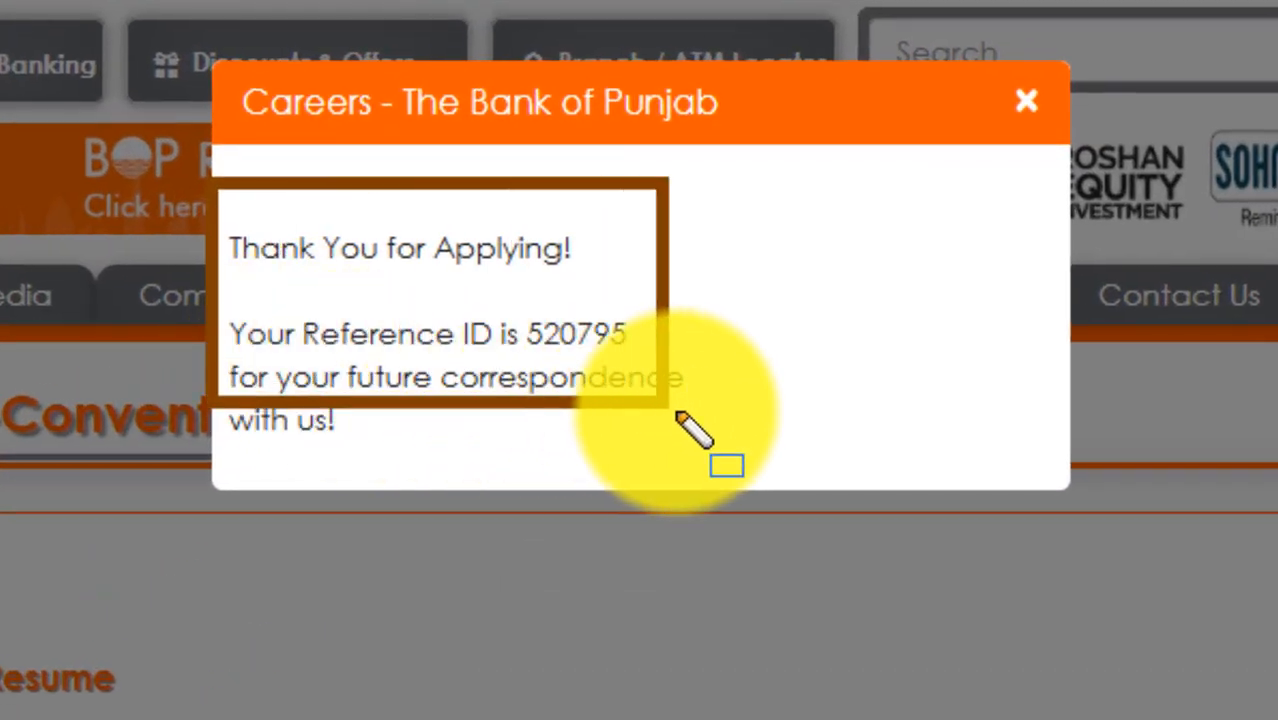
pyautogui.moveTo(680, 416); pyautogui.dragTo(760, 458)
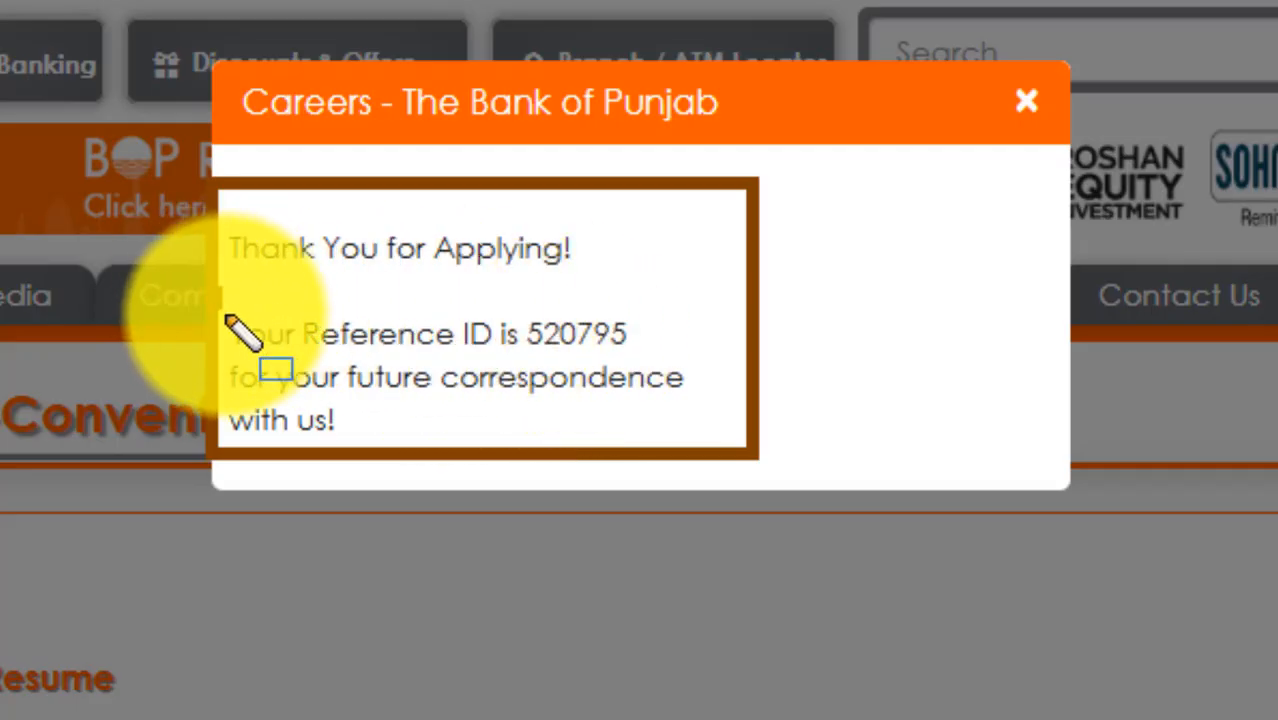
pyautogui.moveTo(210, 292)
pyautogui.mouseDown()
pyautogui.moveTo(385, 350)
pyautogui.moveTo(667, 360)
pyautogui.mouseUp()
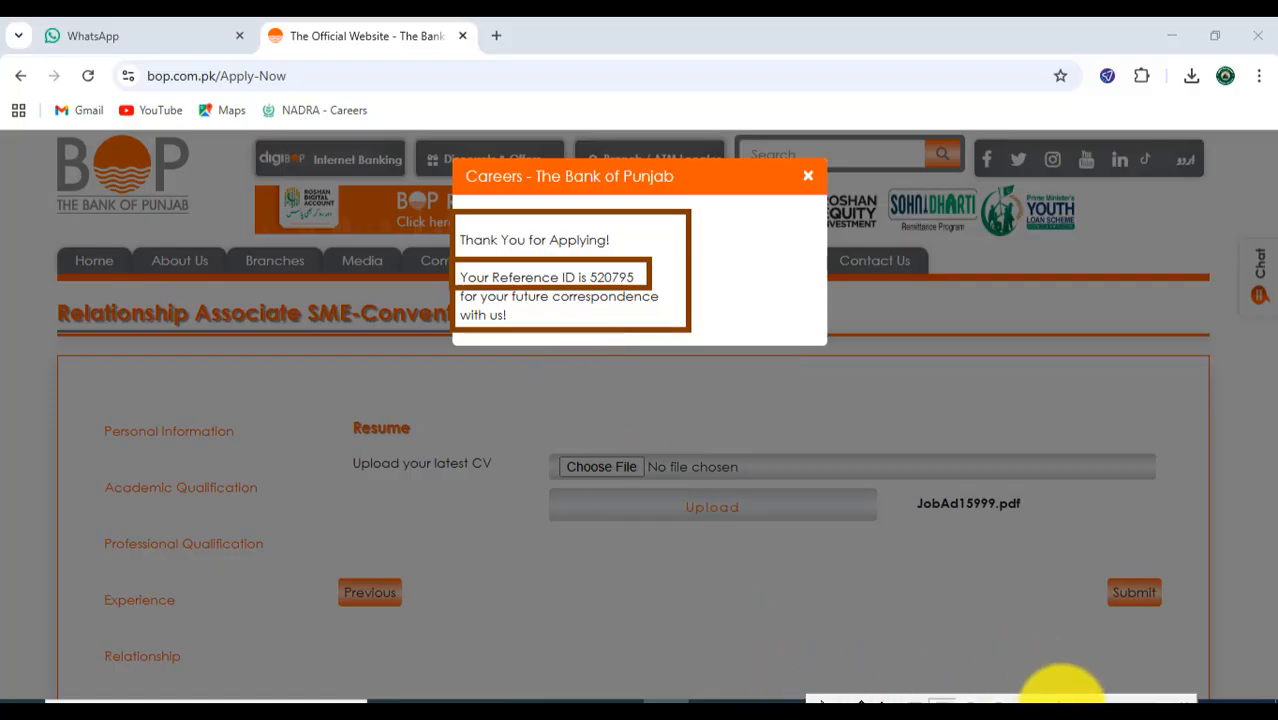
pyautogui.click(1060, 704)
pyautogui.click(819, 699)
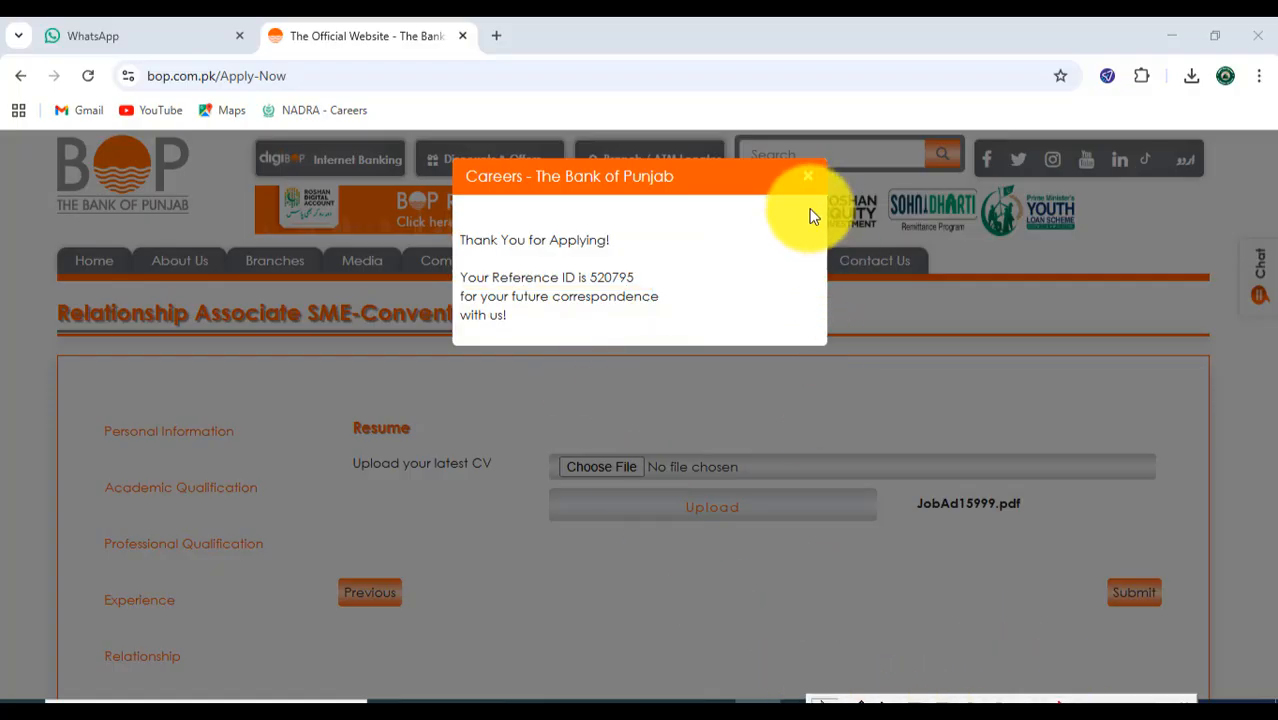
# - Close the message confirming the submitted job application
pyautogui.click(818, 175)
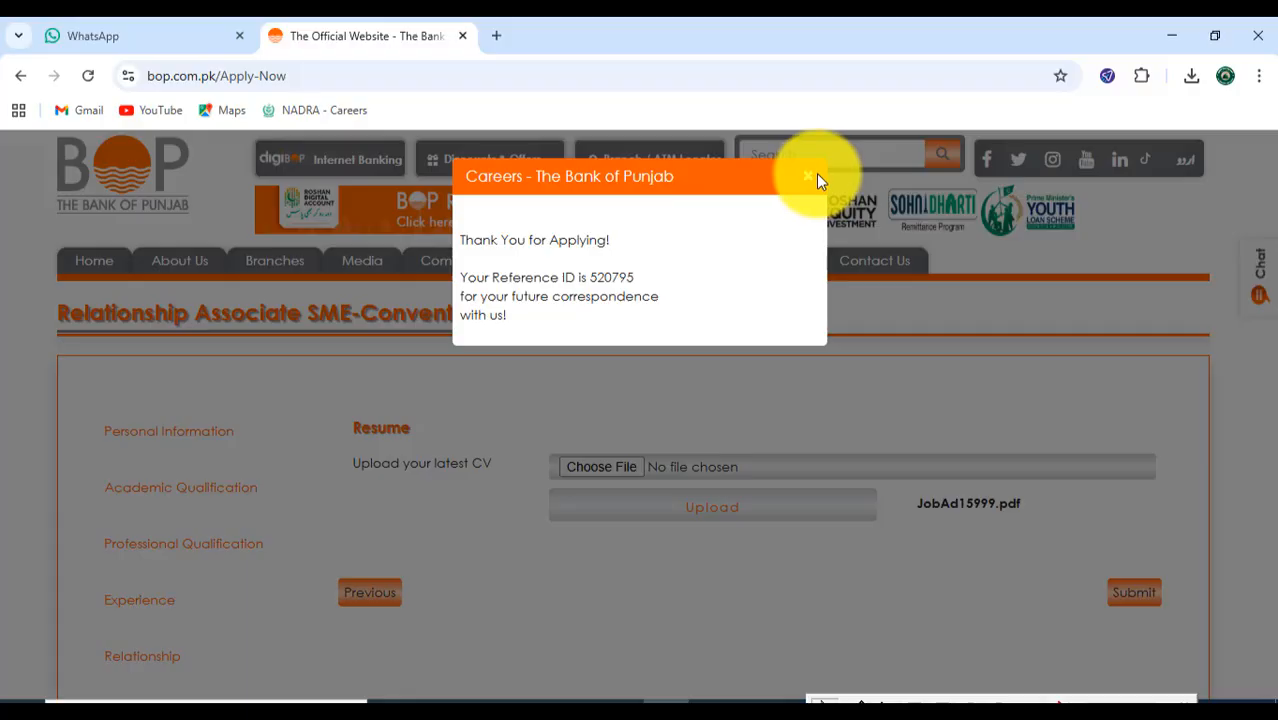
pyautogui.click(809, 177)
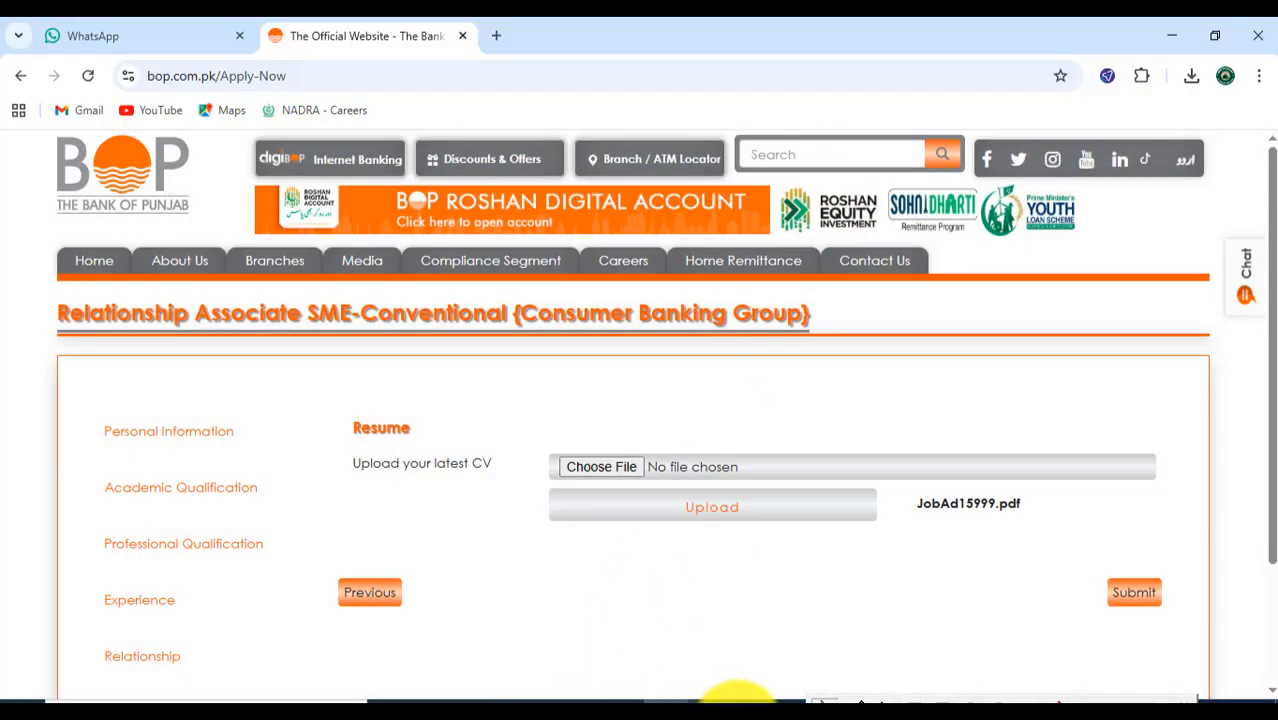